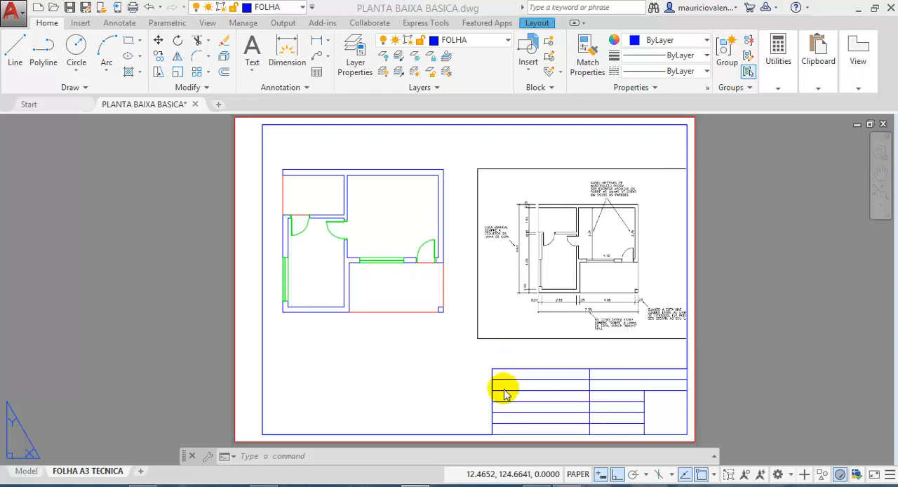
- Switch to the NBR 6492 PDF in Adobe Acrobat and highlight the clause 4.3.1 introduction and the key terms of items a and b
{"action": "mouse_move", "coordinate": [566, 486]}
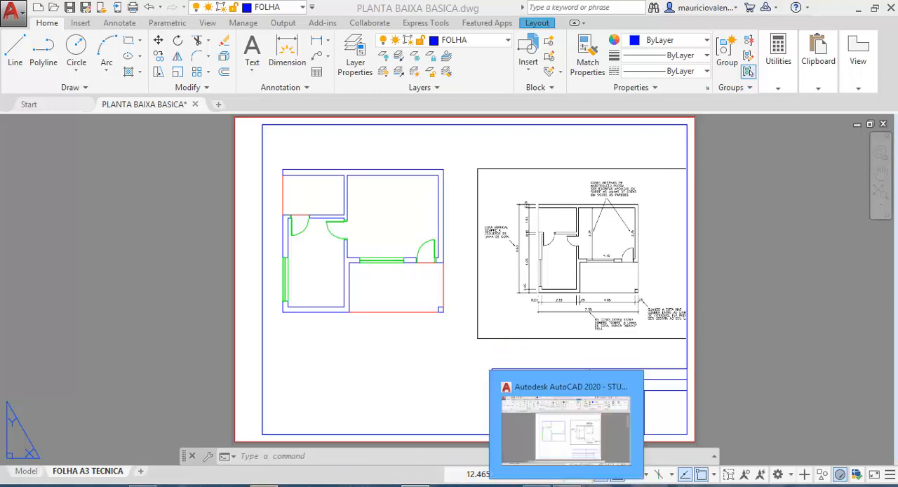
{"action": "mouse_move", "coordinate": [143, 486]}
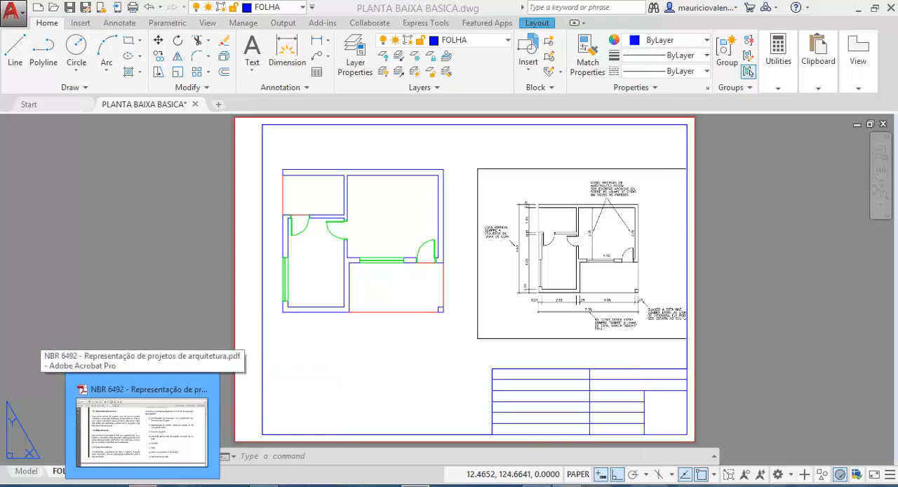
{"action": "left_click", "coordinate": [142, 428]}
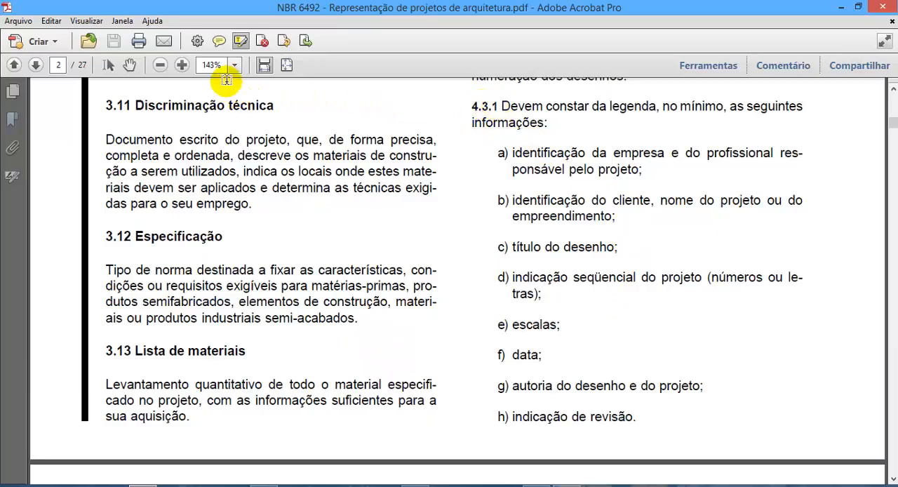
{"action": "left_click_drag", "start_coordinate": [472, 106], "coordinate": [555, 121]}
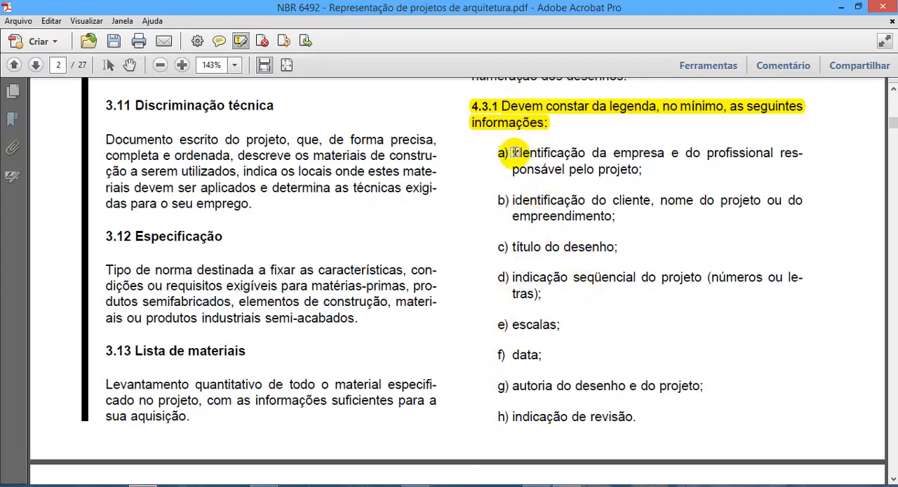
{"action": "left_click_drag", "start_coordinate": [514, 153], "coordinate": [665, 151]}
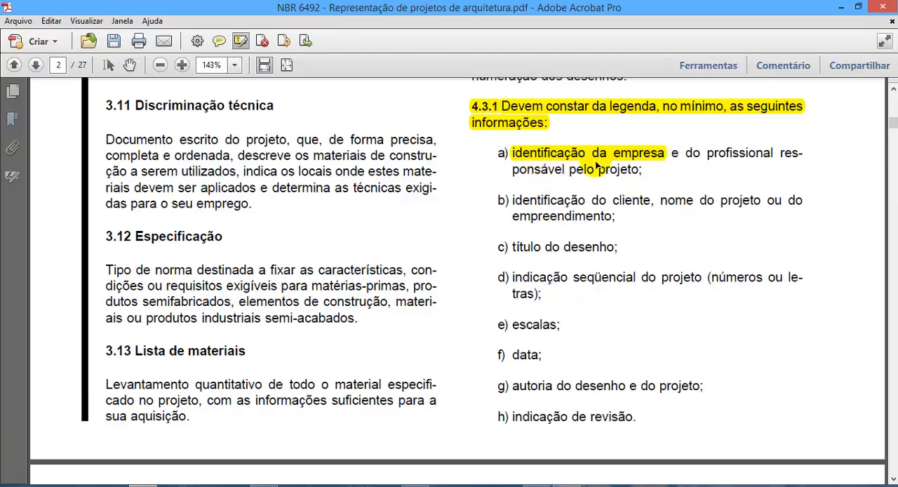
{"action": "left_click_drag", "start_coordinate": [707, 153], "coordinate": [787, 156]}
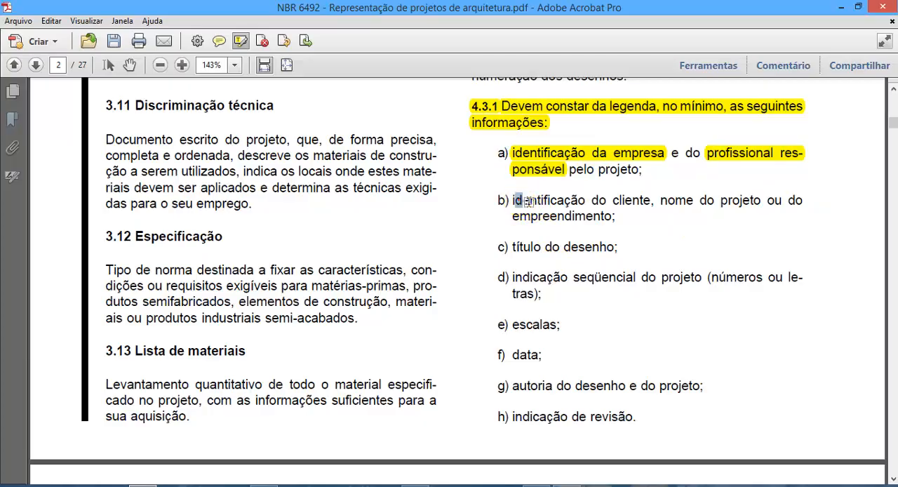
{"action": "left_click_drag", "start_coordinate": [514, 200], "coordinate": [736, 209]}
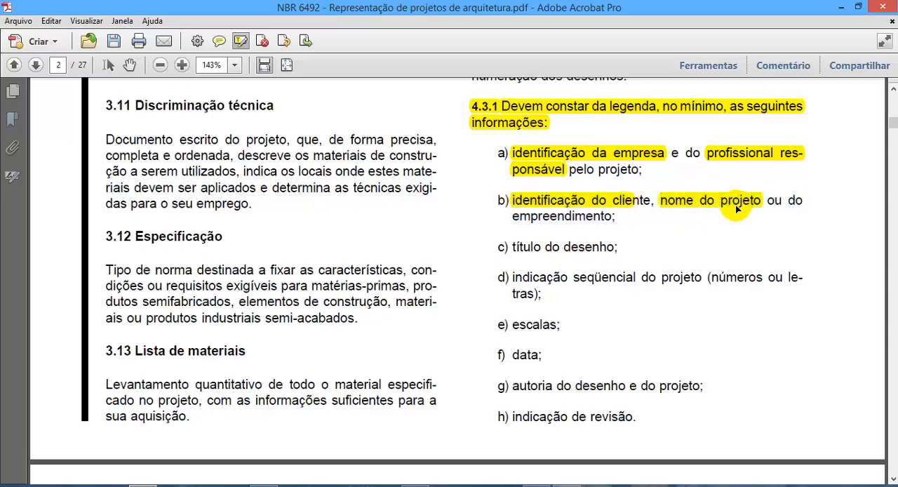
- Highlight the key terms of legend items c to h, from "título do desenho" to "indicação de revisão"
{"action": "left_click_drag", "start_coordinate": [514, 247], "coordinate": [617, 247]}
{"action": "left_click_drag", "start_coordinate": [513, 277], "coordinate": [634, 278]}
{"action": "left_click_drag", "start_coordinate": [513, 324], "coordinate": [557, 325]}
{"action": "left_click_drag", "start_coordinate": [512, 354], "coordinate": [543, 354]}
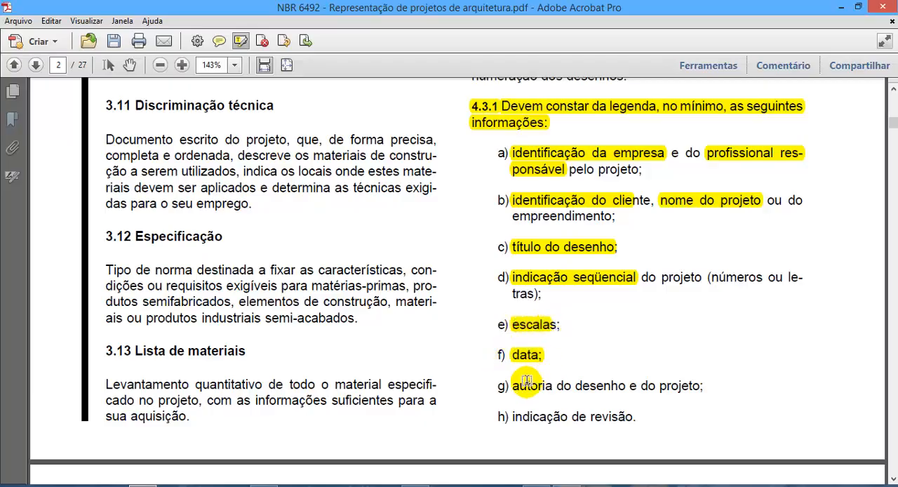
{"action": "left_click_drag", "start_coordinate": [519, 386], "coordinate": [567, 386]}
{"action": "left_click_drag", "start_coordinate": [520, 416], "coordinate": [617, 419]}
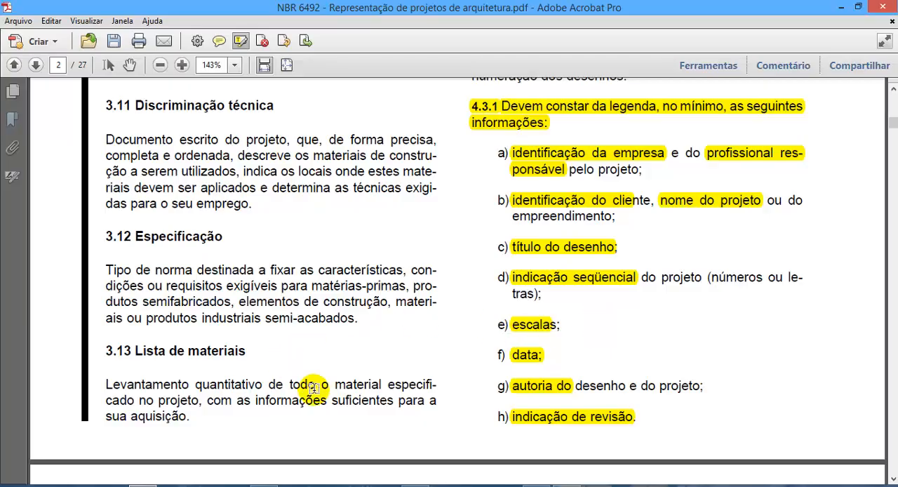
- Switch back to the AutoCAD drawing and examine the sheet's empty title block and the annotation tools
{"action": "left_click", "coordinate": [537, 485]}
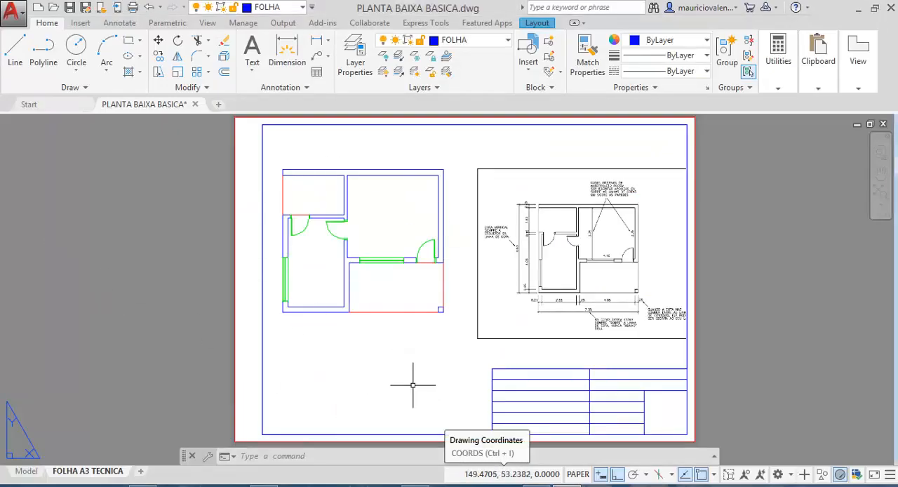
{"action": "scroll", "coordinate": [576, 423], "scroll_direction": "up", "scroll_amount": 2}
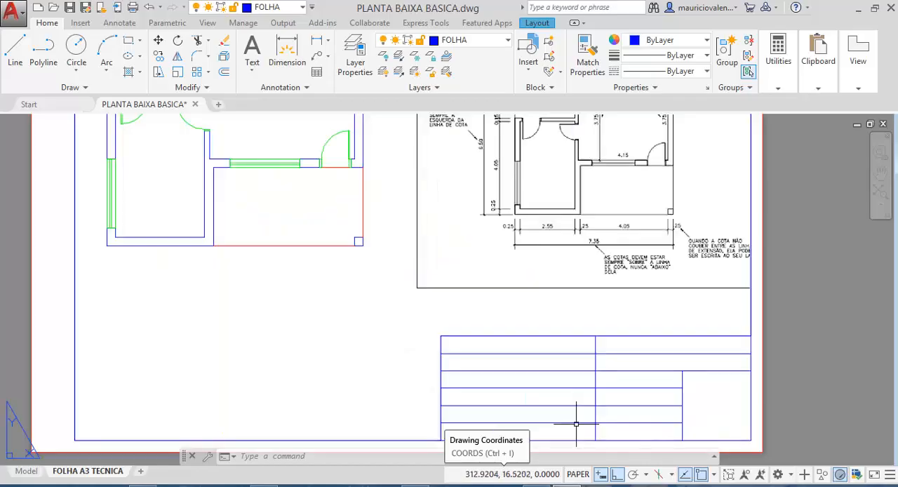
{"action": "middle_click_drag", "start_coordinate": [613, 402], "coordinate": [557, 293]}
{"action": "scroll", "coordinate": [561, 295], "scroll_direction": "up", "scroll_amount": 2}
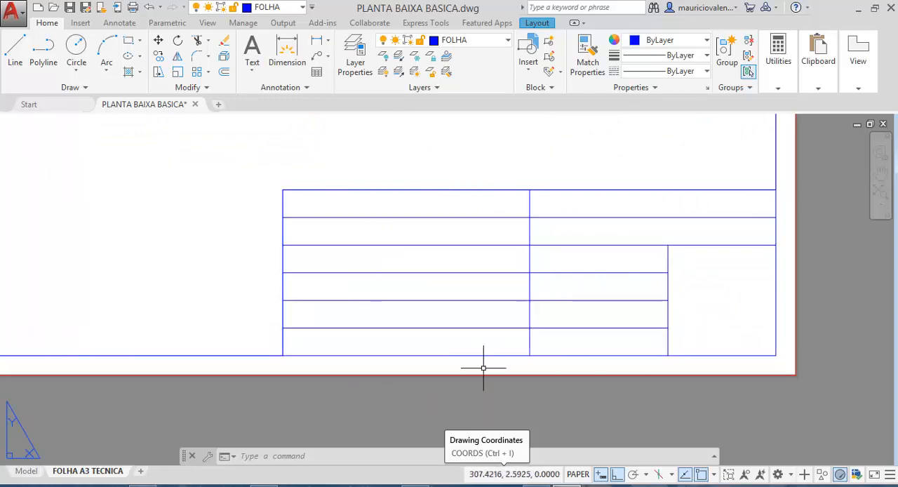
{"action": "mouse_move", "coordinate": [419, 298]}
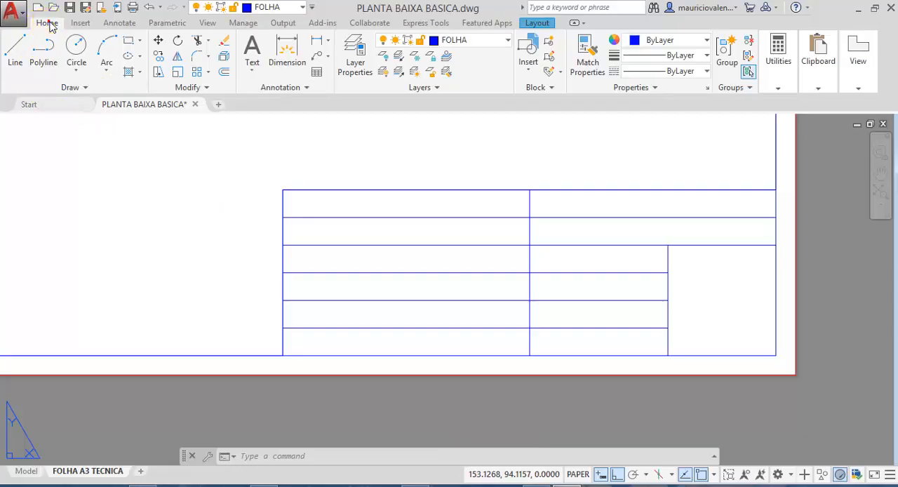
{"action": "left_click", "coordinate": [78, 24]}
{"action": "left_click", "coordinate": [116, 24]}
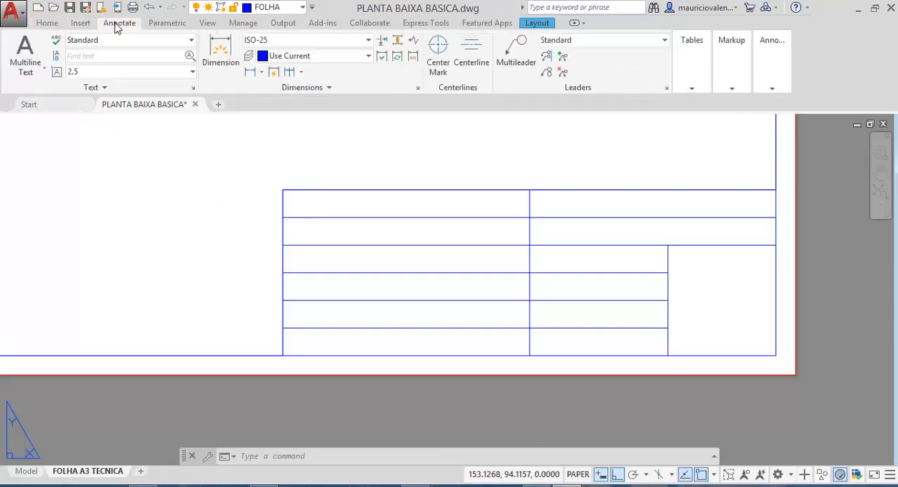
{"action": "left_click", "coordinate": [119, 25]}
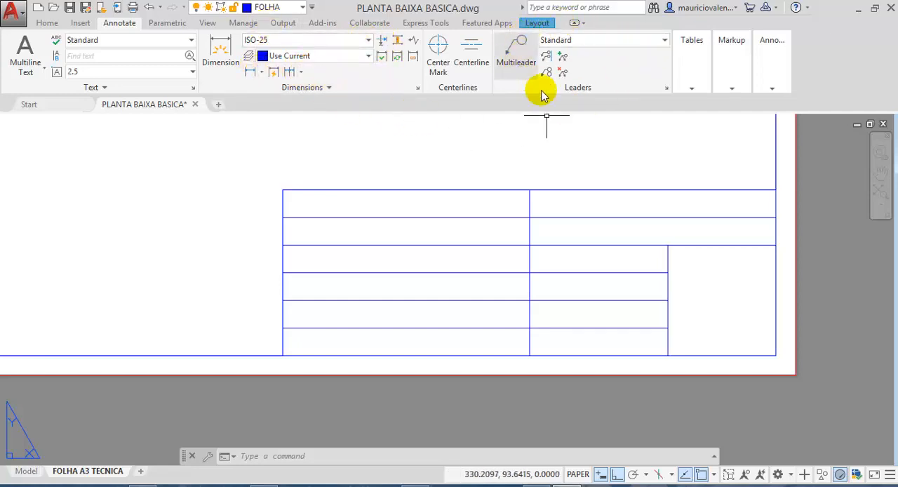
{"action": "left_click", "coordinate": [785, 66]}
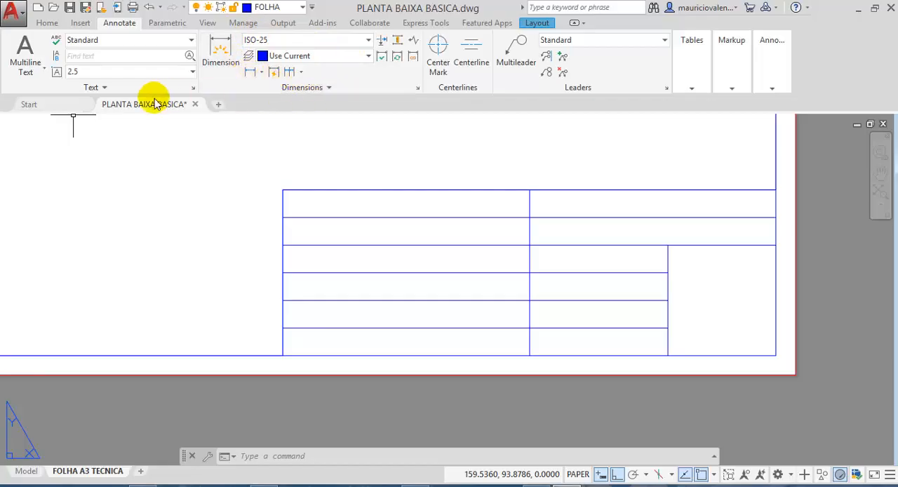
- Create a new text style named FOLHA
{"action": "left_click", "coordinate": [193, 88]}
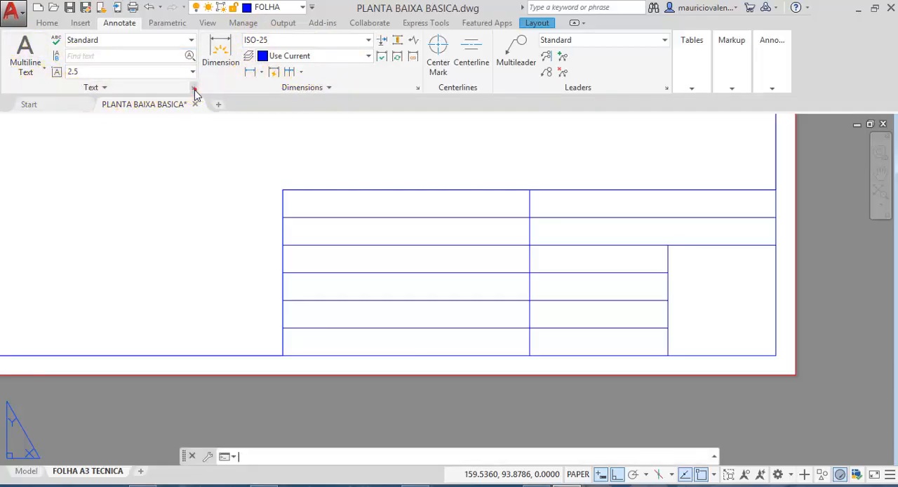
{"action": "left_click", "coordinate": [195, 89]}
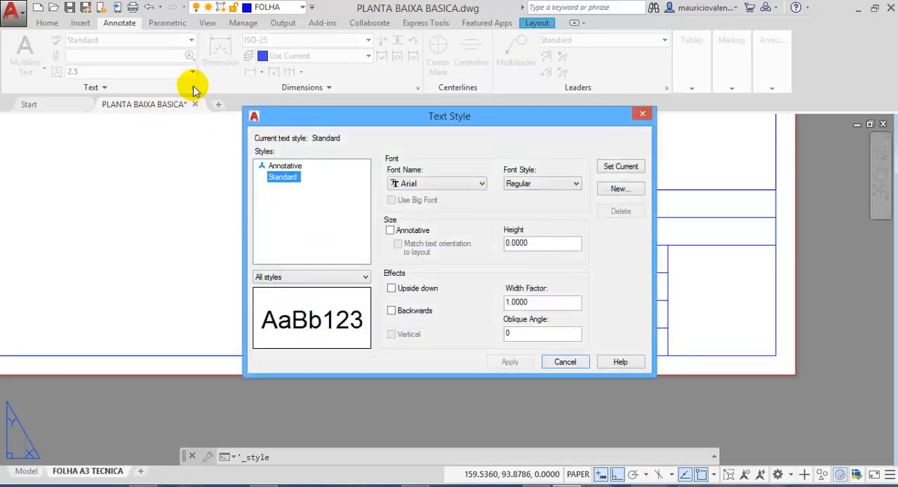
{"action": "left_click_drag", "start_coordinate": [285, 125], "coordinate": [256, 79]}
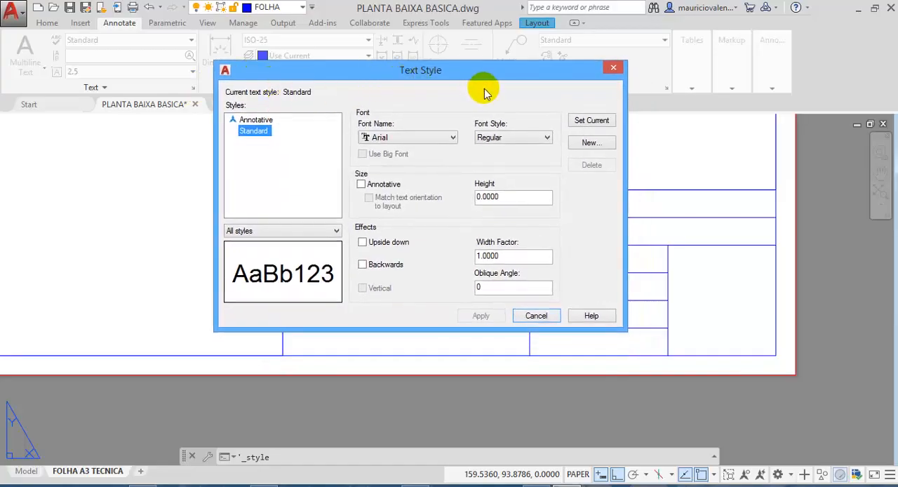
{"action": "left_click", "coordinate": [592, 143]}
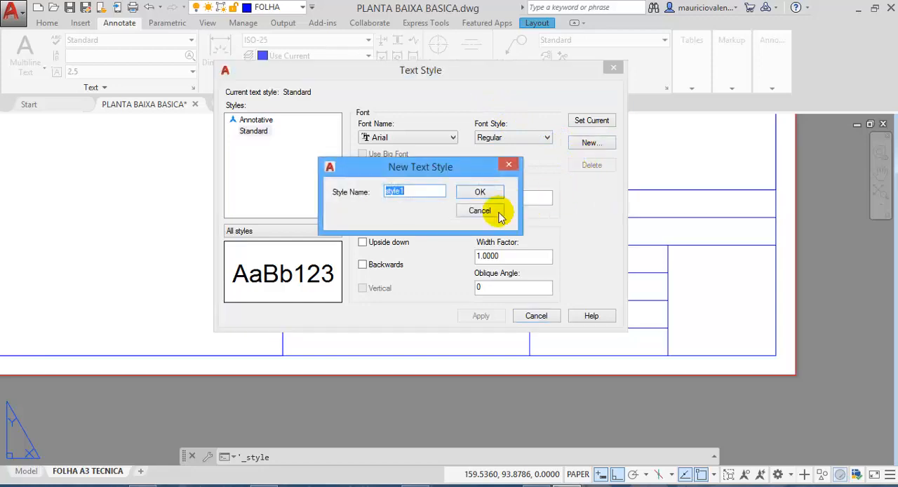
{"action": "type", "text": "f"}
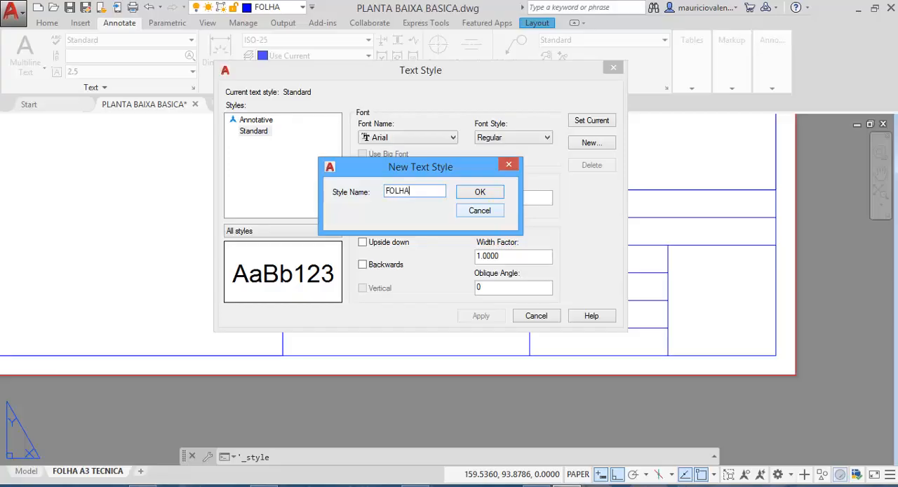
{"action": "left_click", "coordinate": [495, 193]}
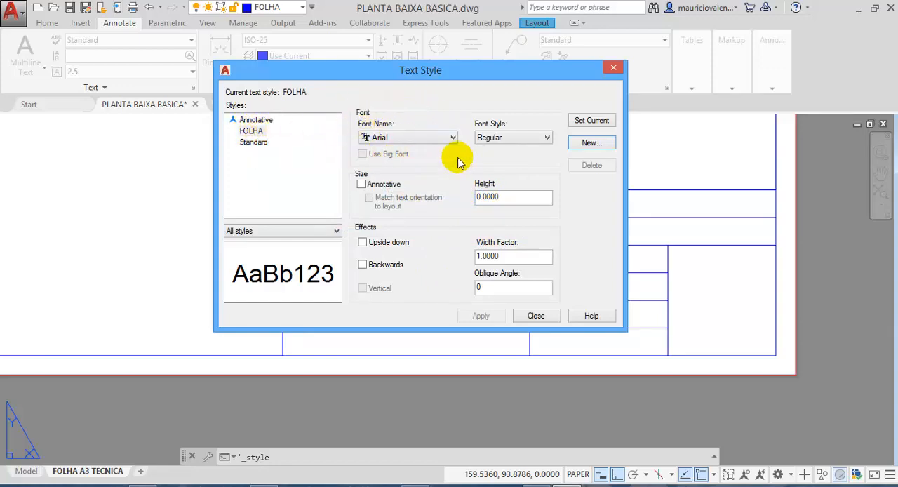
- Set the font of the FOLHA text style to Technic
{"action": "left_click", "coordinate": [406, 137]}
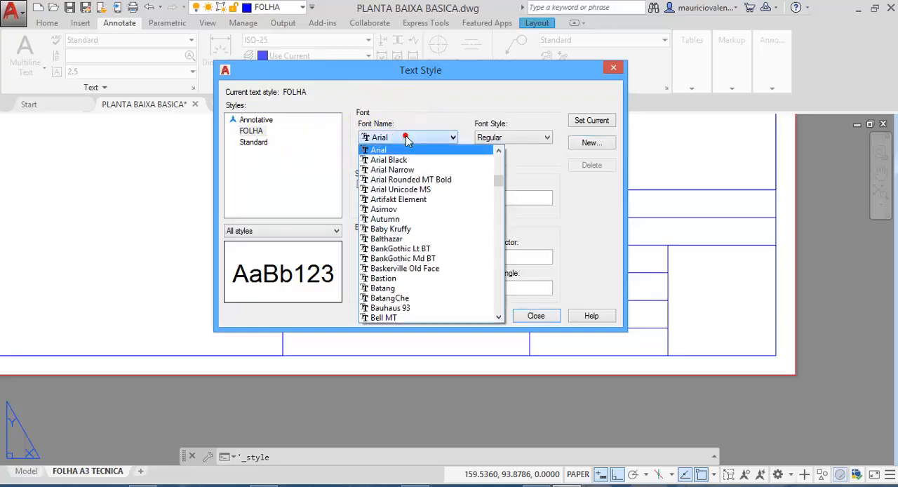
{"action": "scroll", "coordinate": [407, 210], "scroll_direction": "down", "scroll_amount": 3}
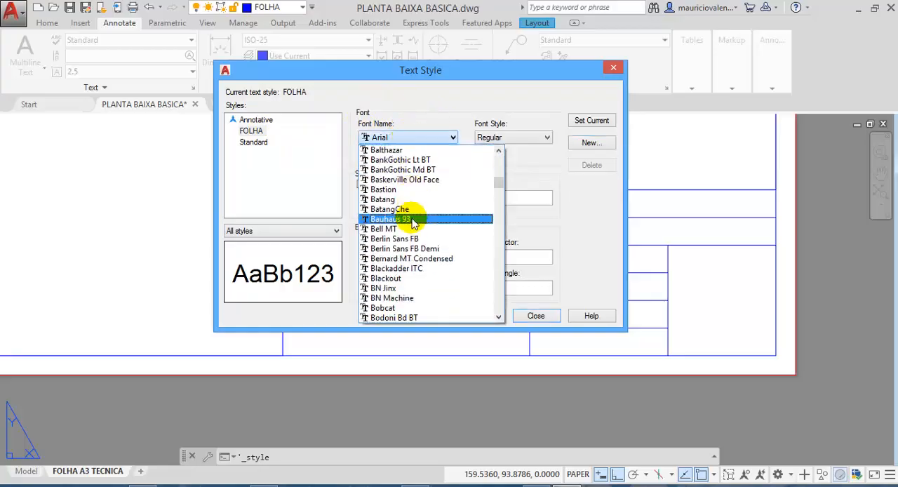
{"action": "scroll", "coordinate": [409, 232], "scroll_direction": "up", "scroll_amount": 3}
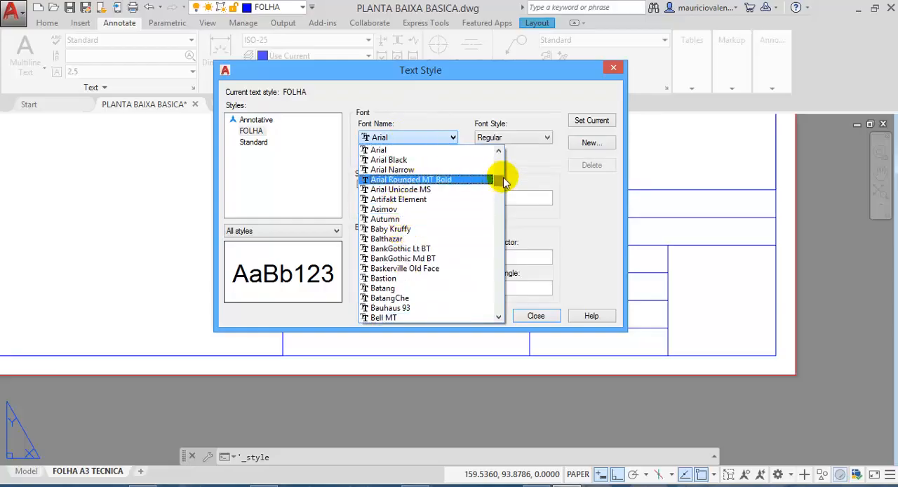
{"action": "left_click_drag", "start_coordinate": [498, 184], "coordinate": [495, 279]}
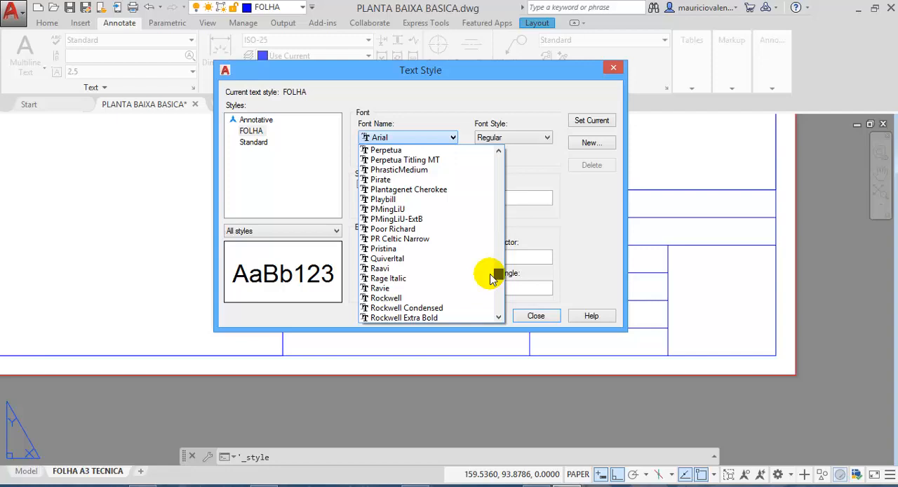
{"action": "left_click_drag", "start_coordinate": [494, 279], "coordinate": [492, 279]}
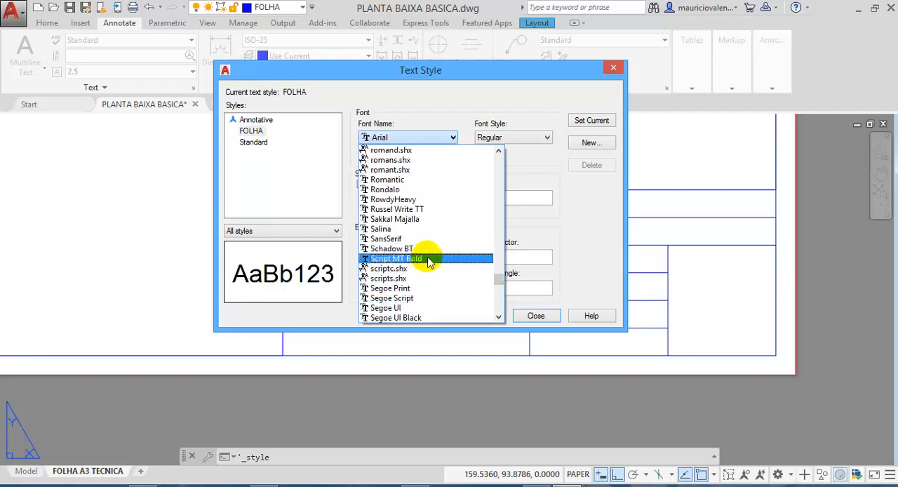
{"action": "scroll", "coordinate": [430, 260], "scroll_direction": "down", "scroll_amount": 14}
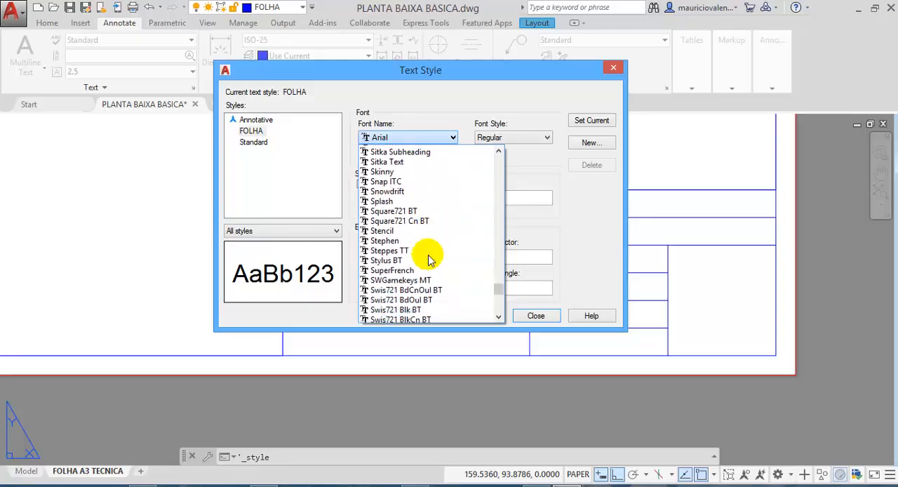
{"action": "scroll", "coordinate": [430, 260], "scroll_direction": "down", "scroll_amount": 15}
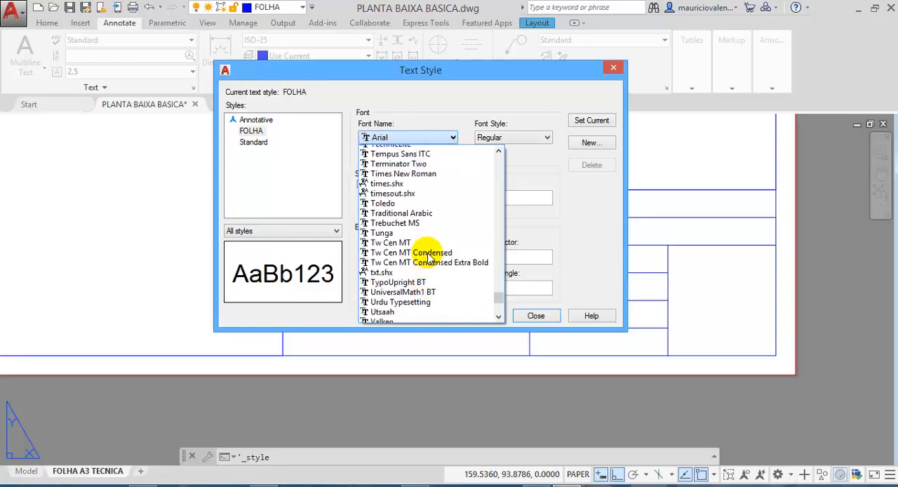
{"action": "scroll", "coordinate": [428, 257], "scroll_direction": "up", "scroll_amount": 1}
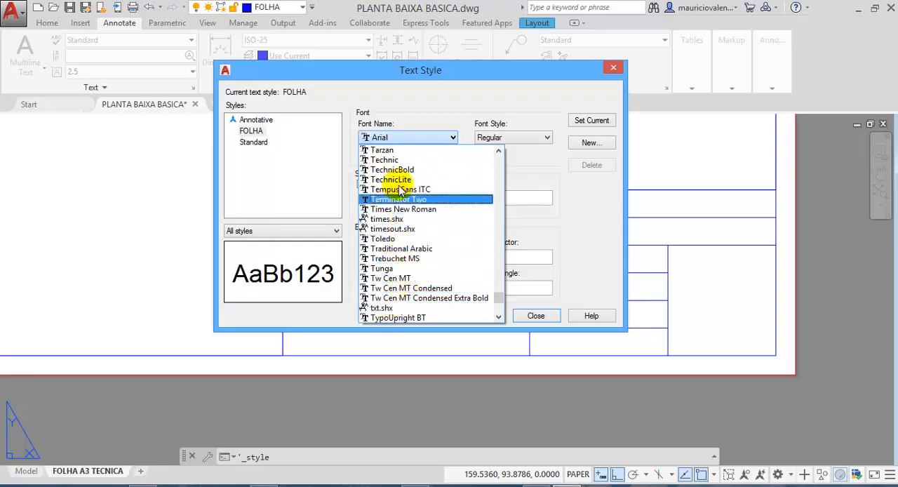
{"action": "left_click", "coordinate": [377, 160]}
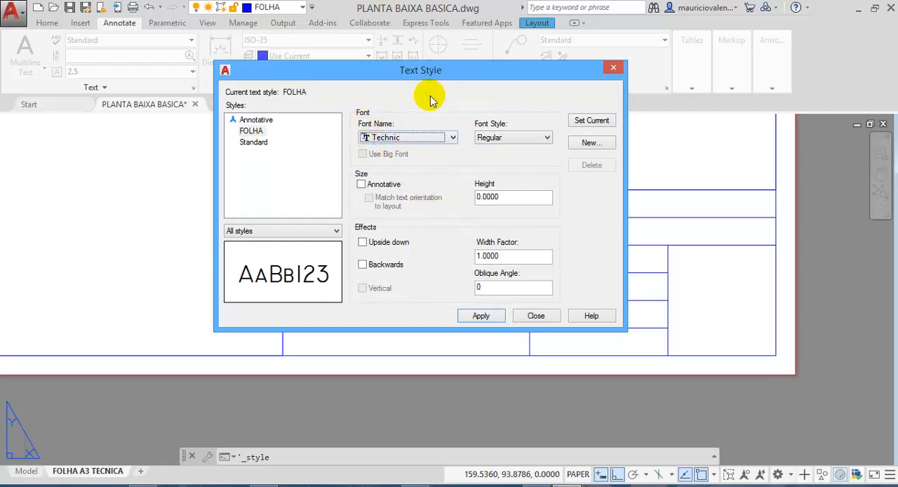
- Set the FOLHA text style's height to 4, make it the current style and save the changes
{"action": "double_click", "coordinate": [506, 197]}
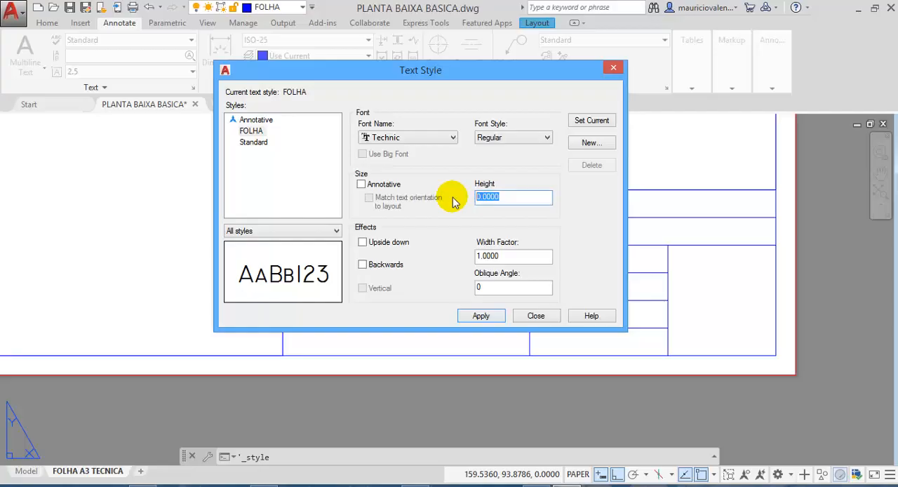
{"action": "type", "text": "4"}
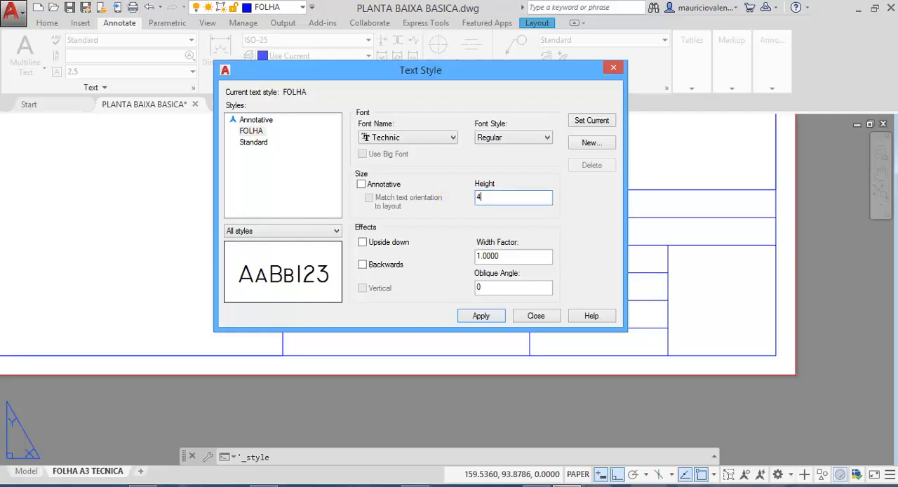
{"action": "left_click", "coordinate": [511, 256]}
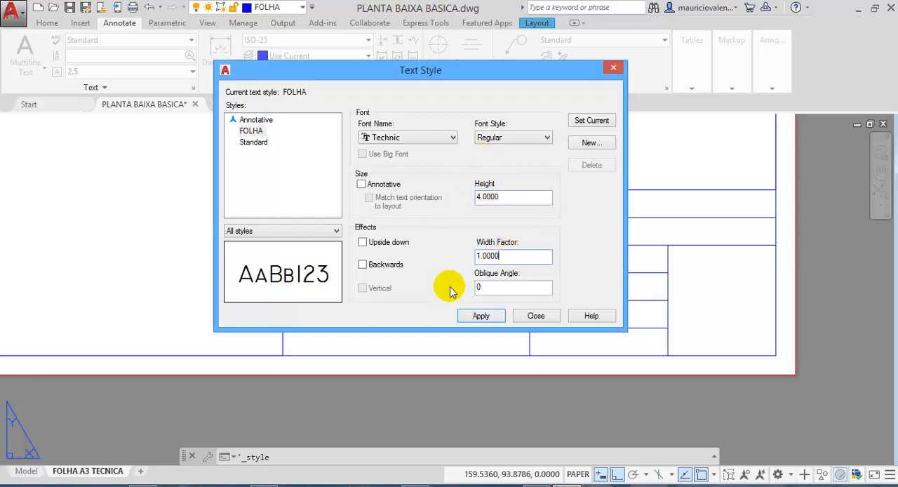
{"action": "left_click", "coordinate": [584, 125]}
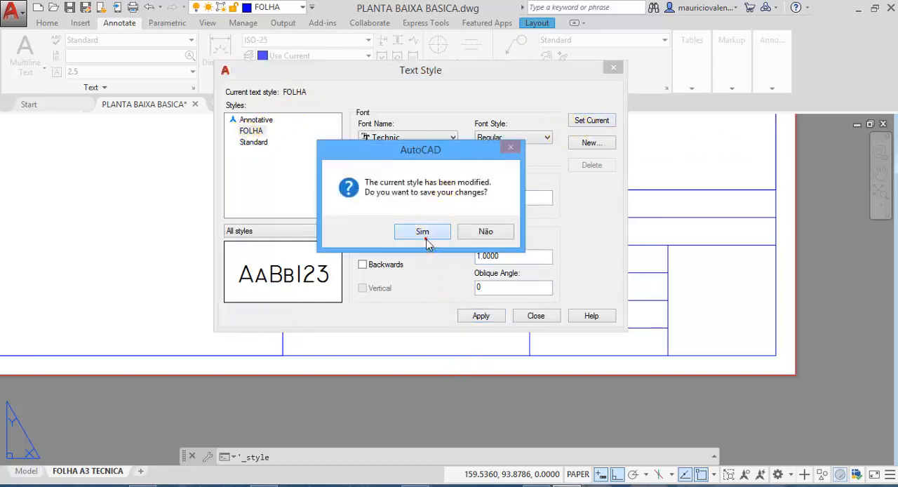
{"action": "left_click", "coordinate": [424, 238]}
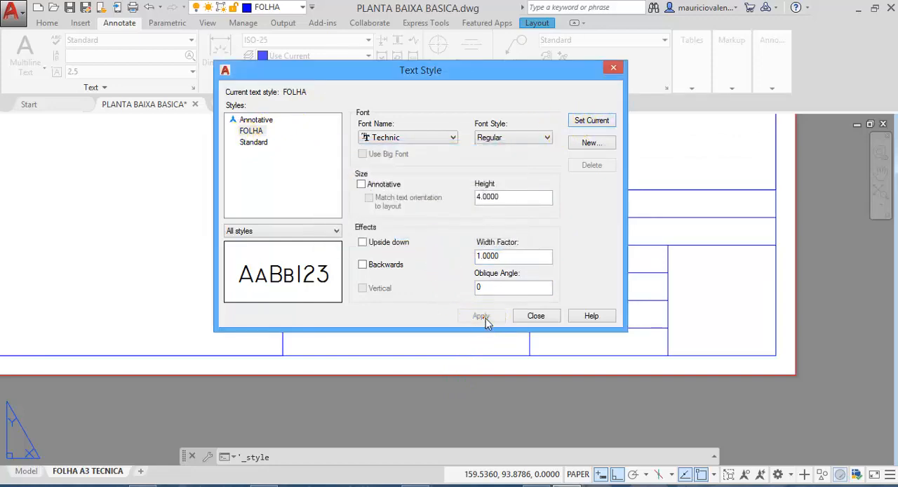
{"action": "left_click", "coordinate": [535, 316]}
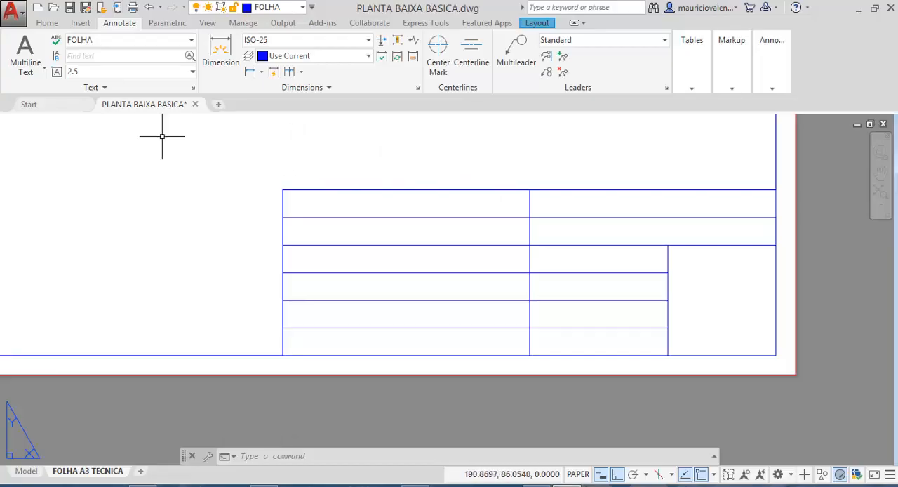
- Trim the vertical divider out of the title block's top row so the row forms one full-width cell
{"action": "left_click", "coordinate": [47, 25]}
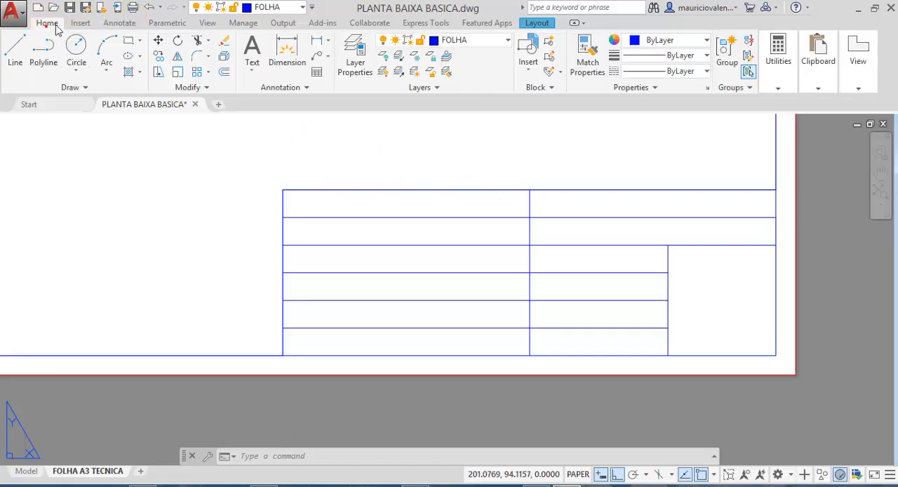
{"action": "left_click", "coordinate": [198, 41]}
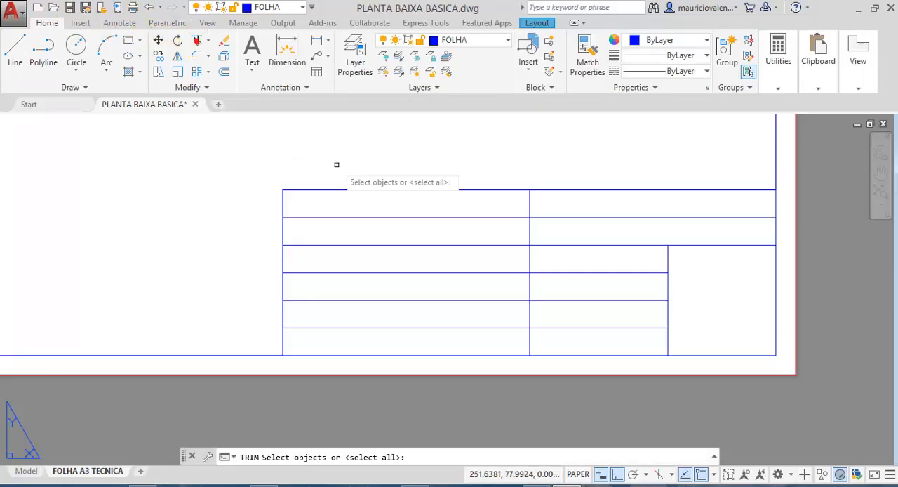
{"action": "right_click", "coordinate": [377, 153]}
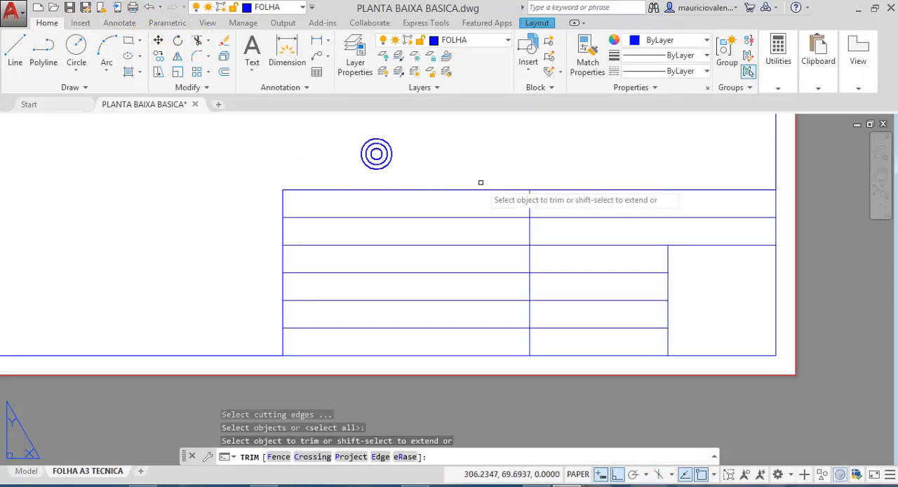
{"action": "left_click", "coordinate": [529, 196]}
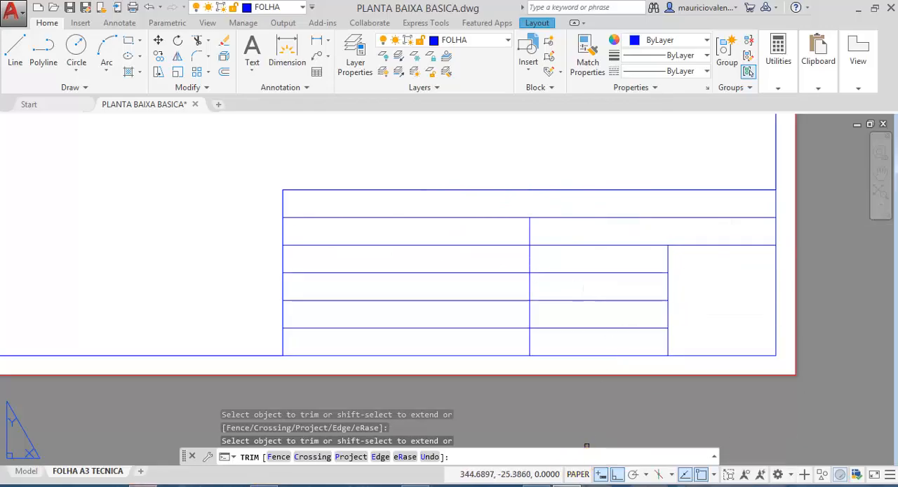
- Check the legend requirements in section 4.3.1 of the NBR 6492 PDF in Acrobat, and return to the AutoCAD drawing
{"action": "left_click", "coordinate": [143, 486]}
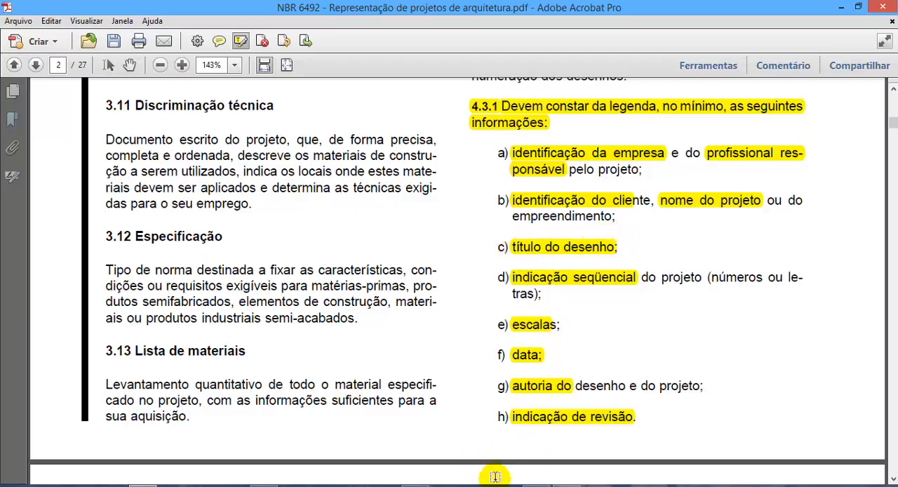
{"action": "mouse_move", "coordinate": [566, 484]}
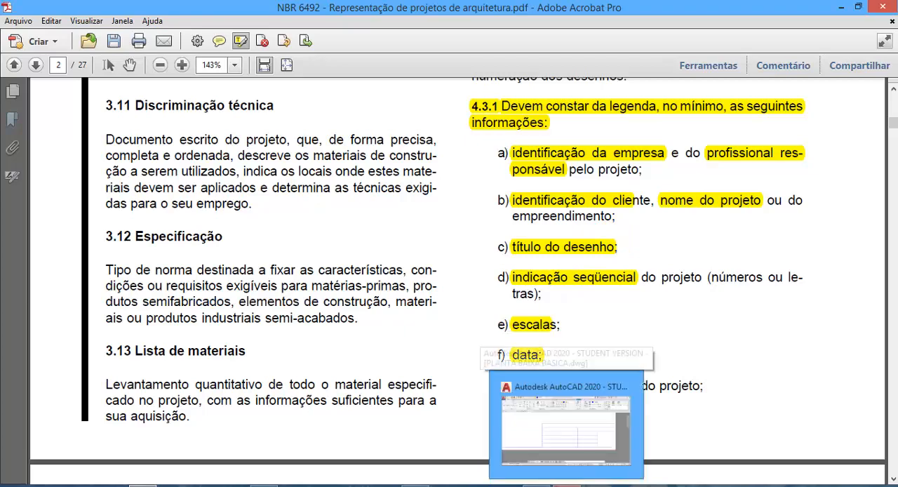
{"action": "left_click", "coordinate": [566, 424]}
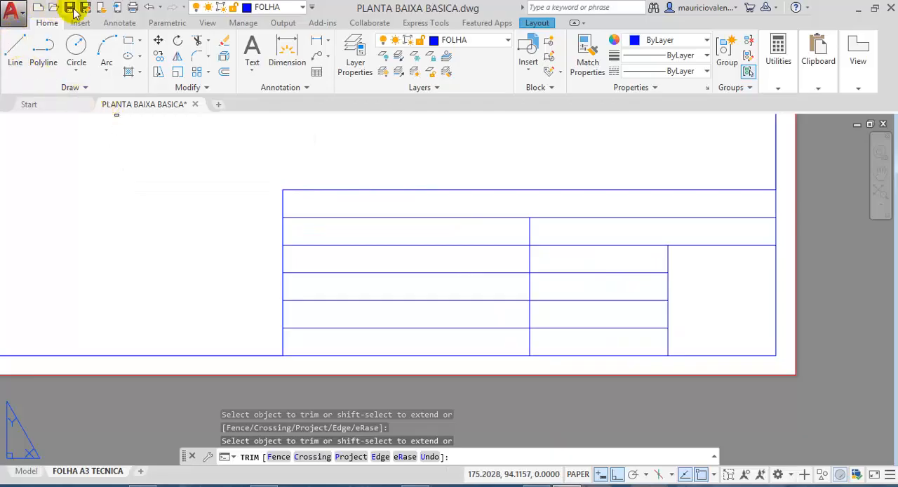
- Create a multiline text box across the title block's full-width top row with Middle Left justification
{"action": "left_click", "coordinate": [113, 23]}
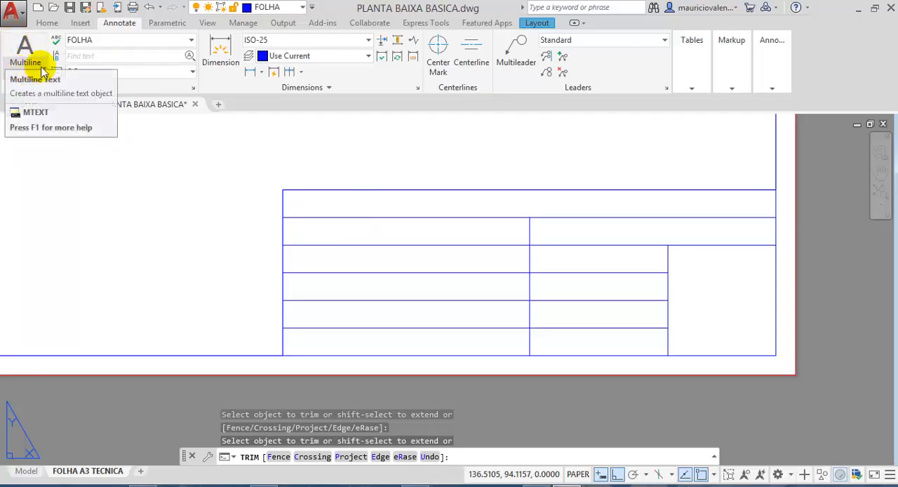
{"action": "left_click", "coordinate": [41, 73]}
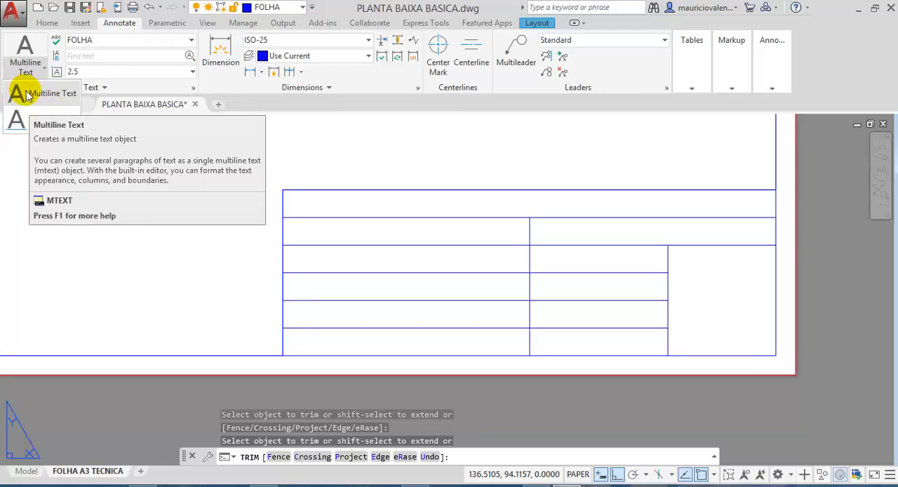
{"action": "left_click", "coordinate": [28, 96]}
{"action": "left_click", "coordinate": [153, 173]}
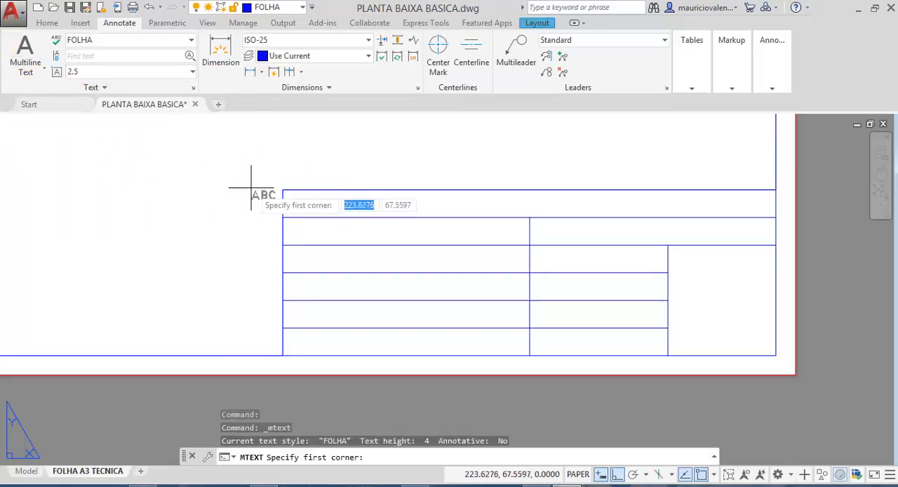
{"action": "left_click", "coordinate": [282, 190]}
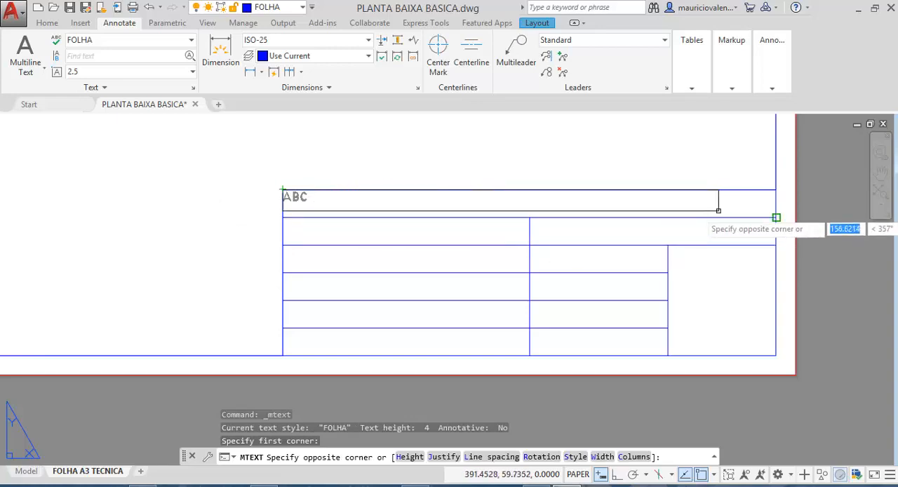
{"action": "left_click", "coordinate": [529, 206]}
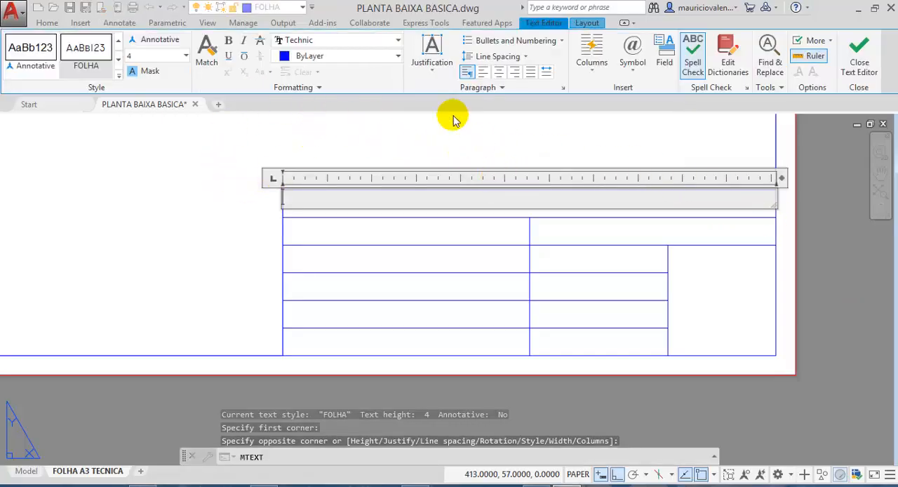
{"action": "left_click", "coordinate": [438, 75]}
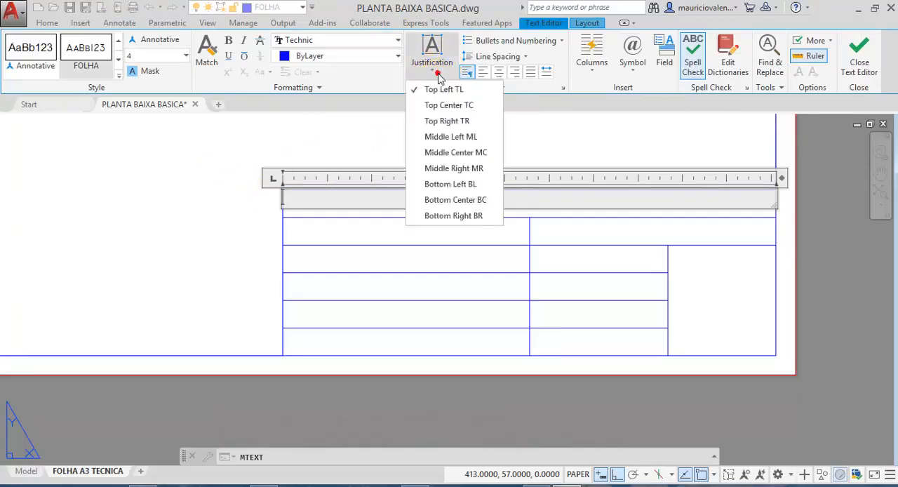
{"action": "left_click", "coordinate": [449, 137]}
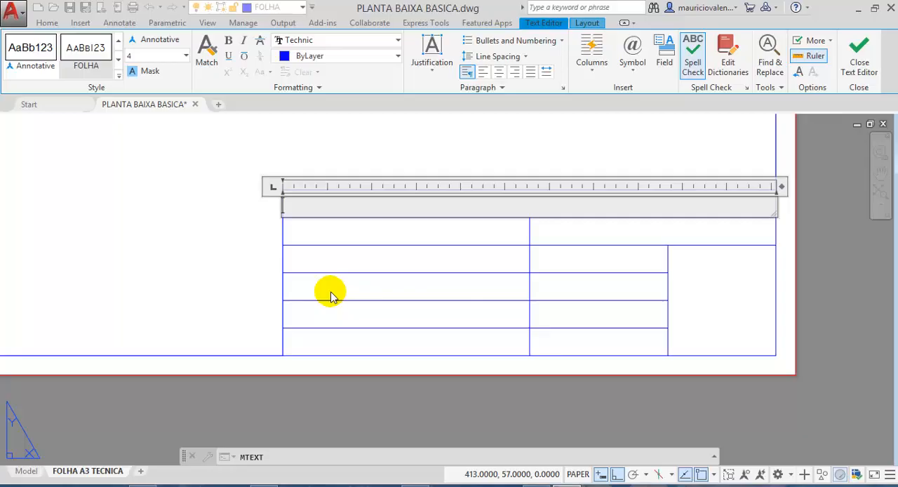
- Enter "IDENTIFIC~ÇÃO DA EMPRESA E DO RESPONSAVEL" as the text of the top row
{"action": "type", "text": "IDENTIFICA"}
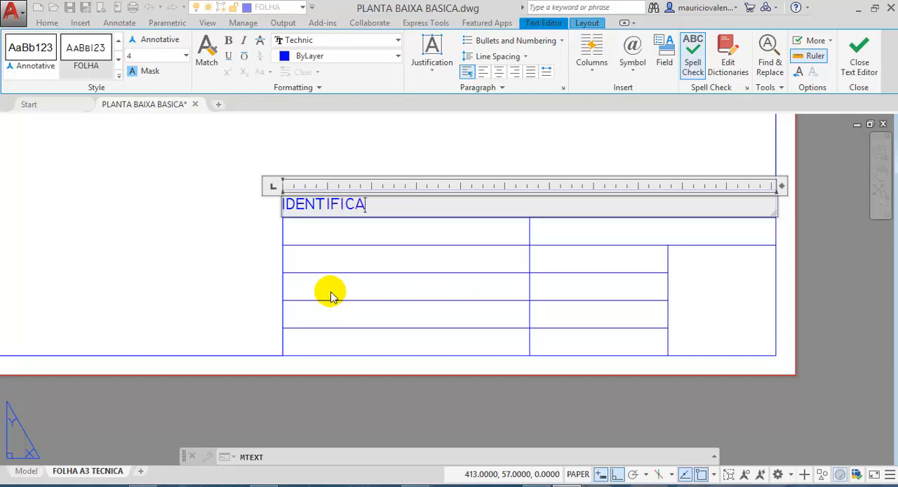
{"action": "key", "text": "BackSpace"}
{"action": "type", "text": "~ÇÃO"}
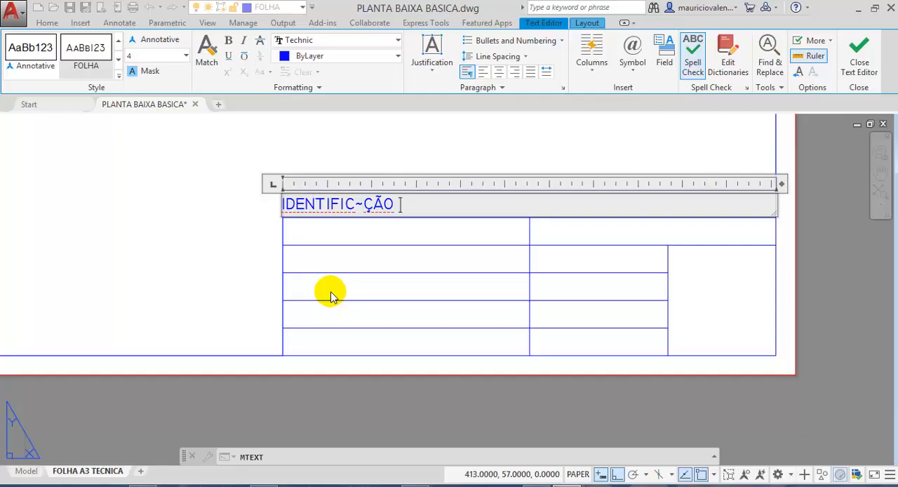
{"action": "type", "text": " DA EMPRE"}
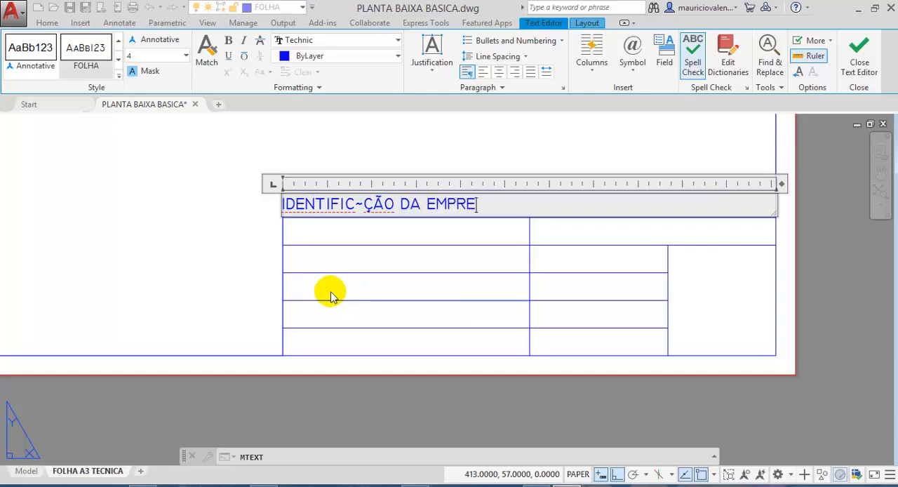
{"action": "type", "text": "SA E "}
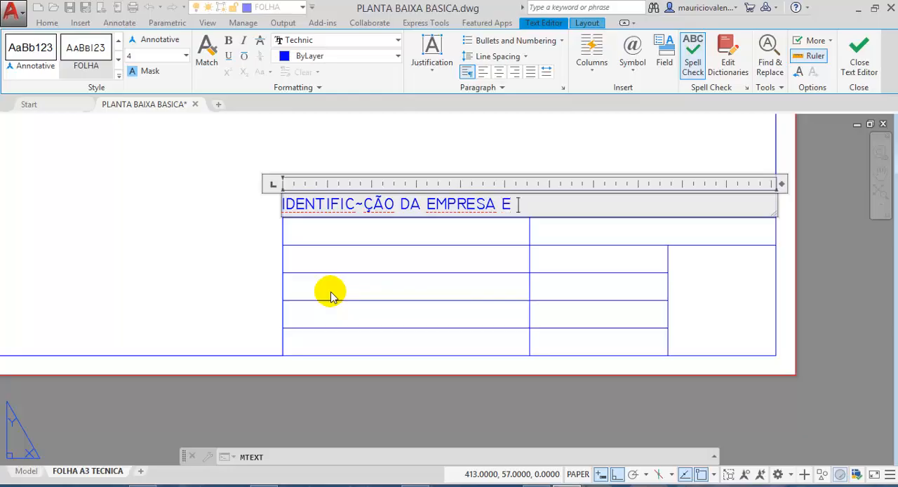
{"action": "type", "text": "DO RESPONS"}
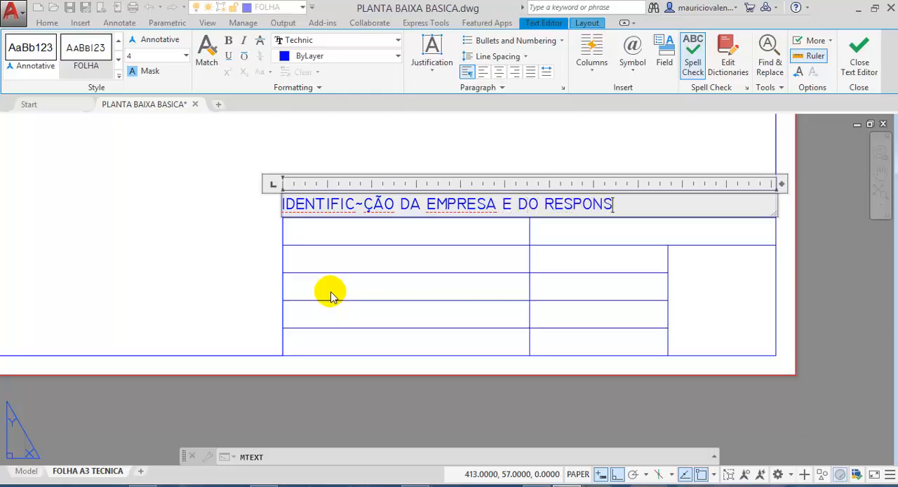
{"action": "type", "text": "AVEL"}
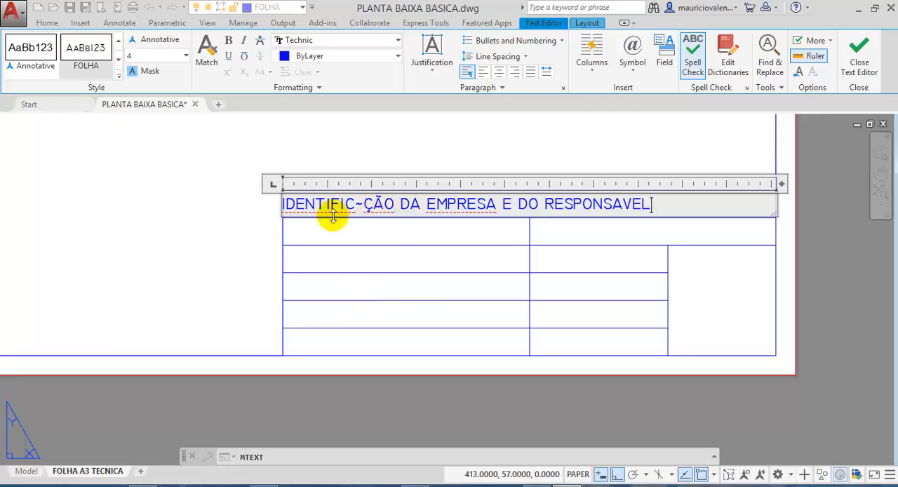
- Change the top row's first word to "IDENTIFIÇÃO" and indent the text by one space, finishing the text object
{"action": "left_click", "coordinate": [364, 205]}
{"action": "key", "text": "BackSpace"}
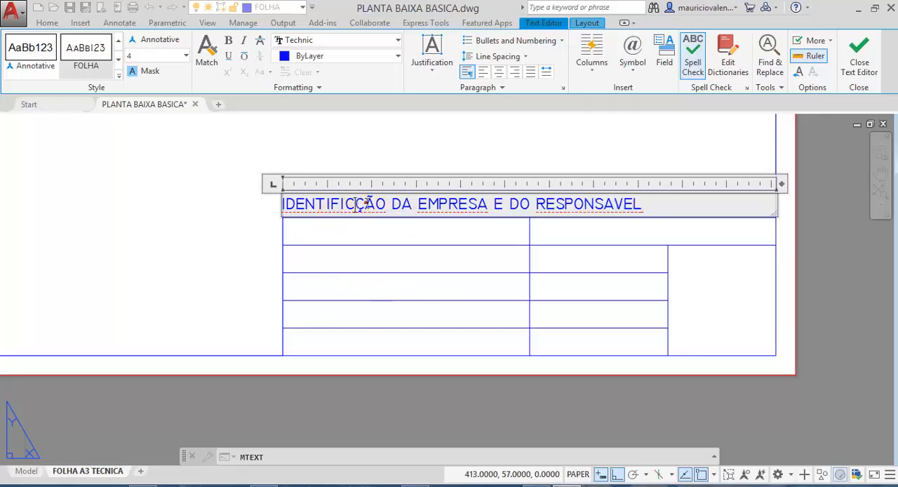
{"action": "key", "text": "BackSpace"}
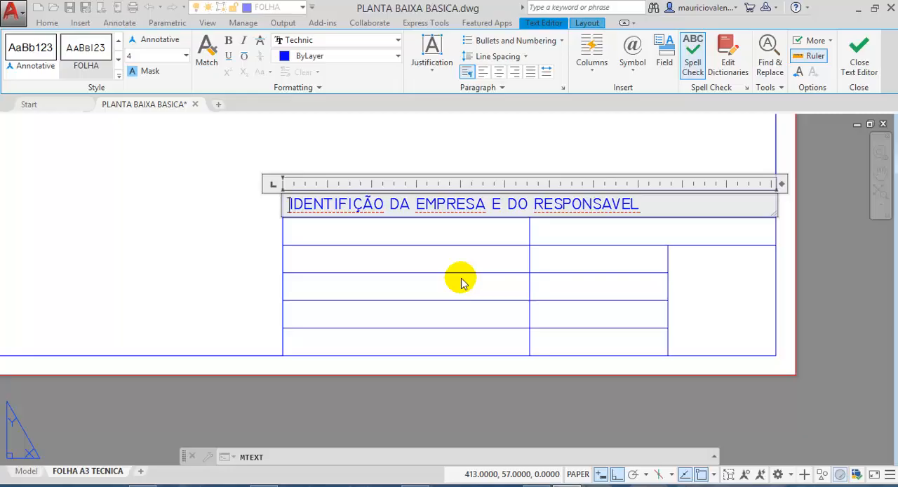
{"action": "right_click", "coordinate": [319, 204]}
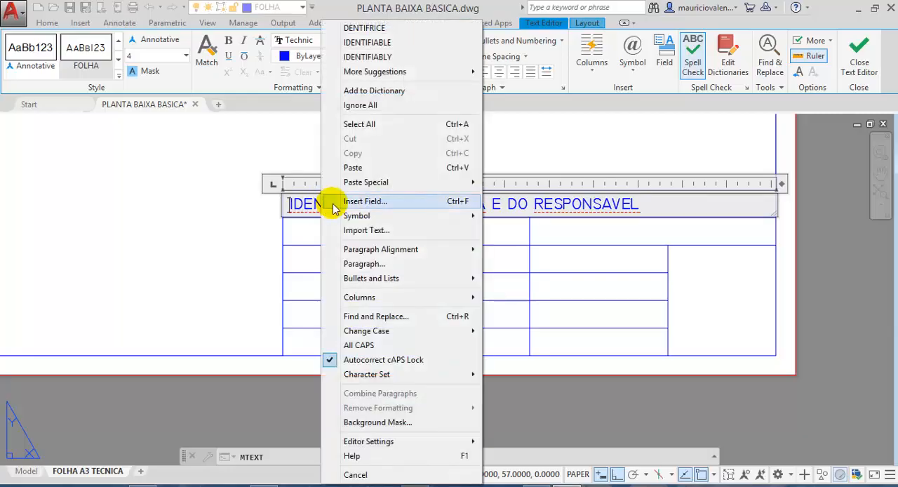
{"action": "left_click", "coordinate": [581, 204]}
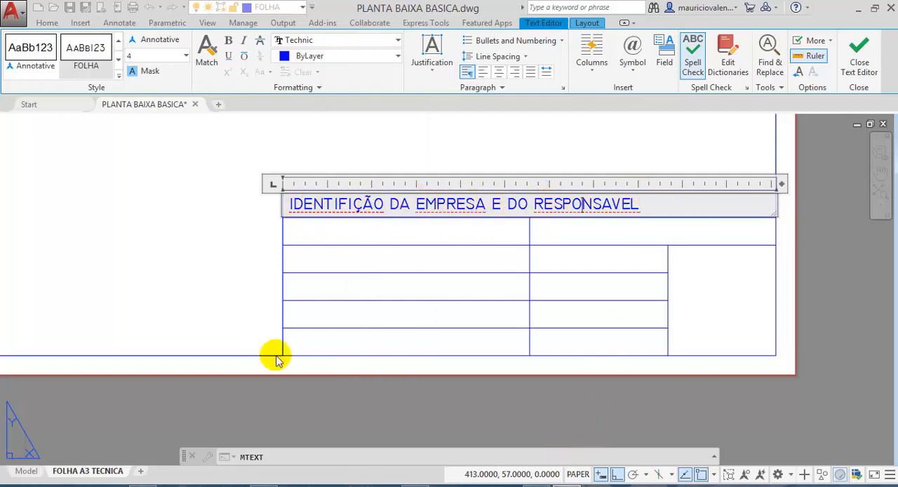
{"action": "left_click", "coordinate": [387, 126]}
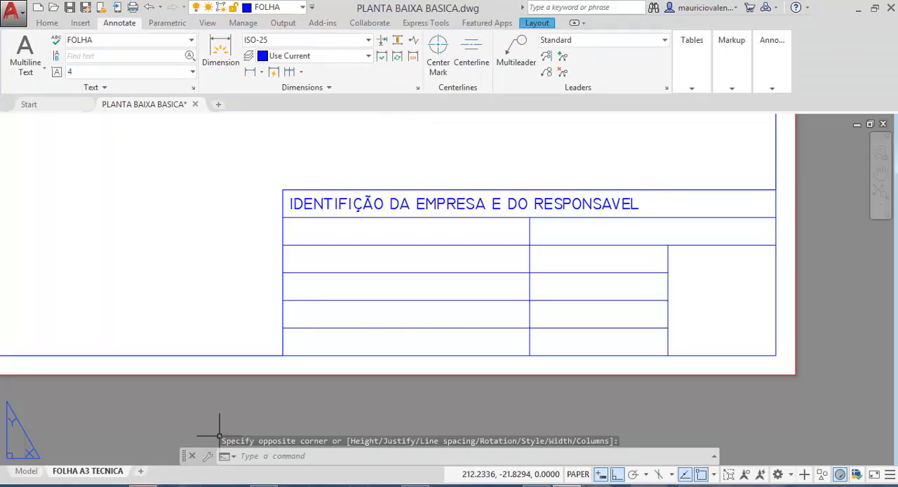
- Look up the next required legend items in the NBR 6492 PDF in Acrobat and switch back to AutoCAD
{"action": "key", "text": "alt+Tab"}
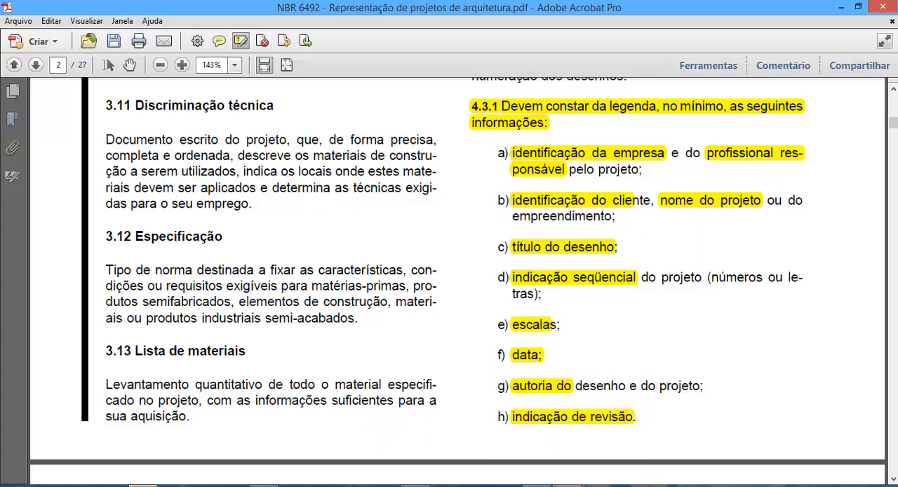
{"action": "mouse_move", "coordinate": [142, 485]}
{"action": "left_click", "coordinate": [560, 484]}
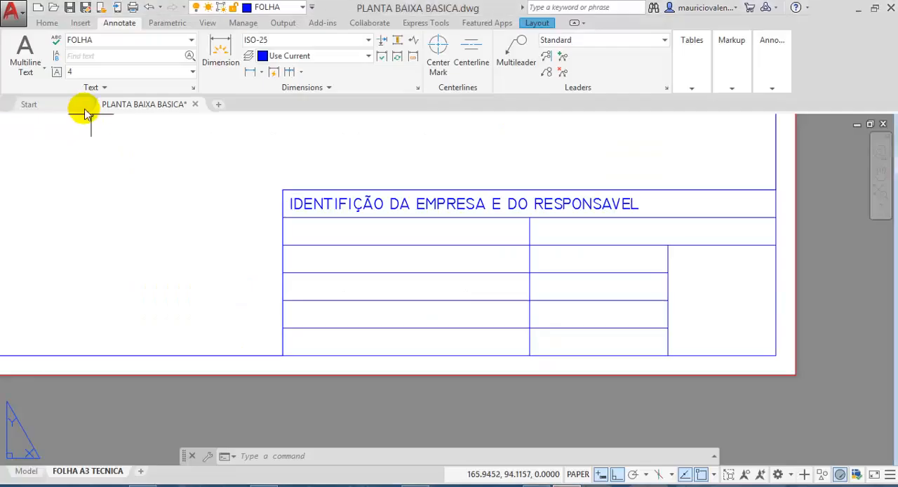
- Create a multiline text box across the left cell of the title block's second row with Middle Left justification
{"action": "left_click", "coordinate": [24, 48]}
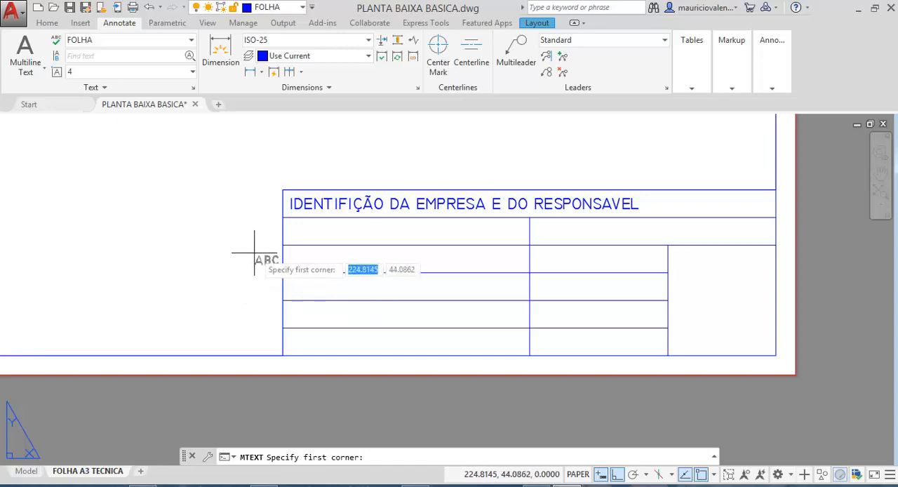
{"action": "left_click", "coordinate": [283, 218]}
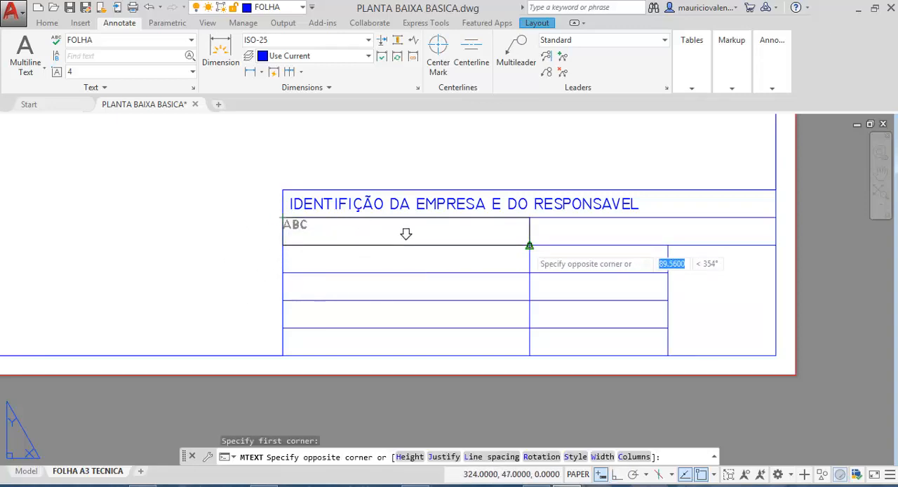
{"action": "left_click", "coordinate": [529, 245]}
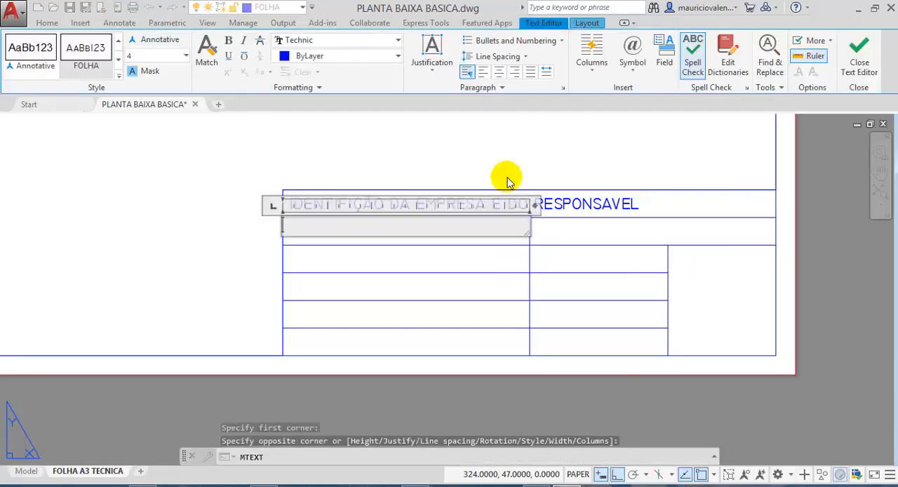
{"action": "left_click", "coordinate": [430, 73]}
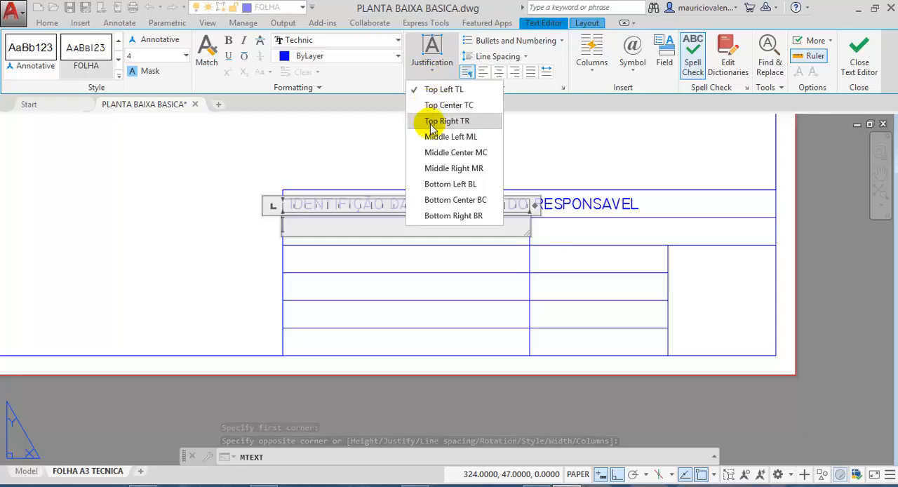
{"action": "left_click", "coordinate": [433, 145]}
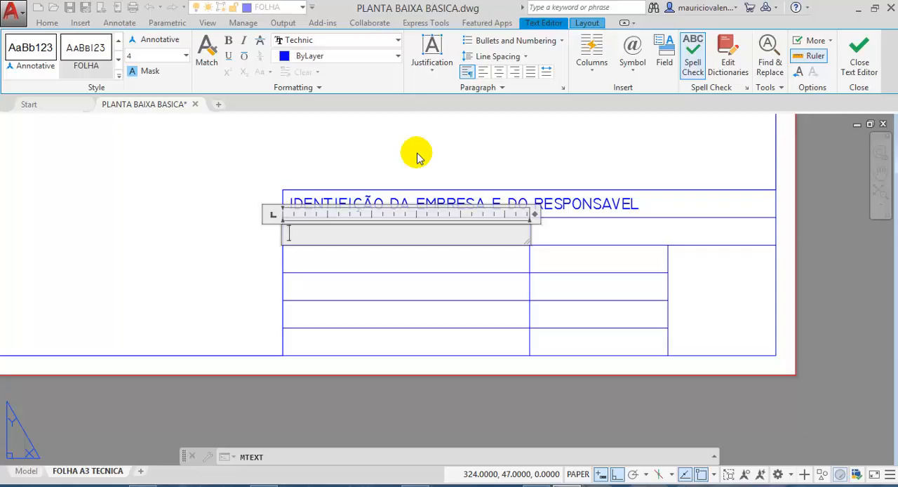
- Enter "RESIDENCIAL FORA COVID" in the second row's left cell, indented by one space, and finish the text object
{"action": "type", "text": "SIDECI"}
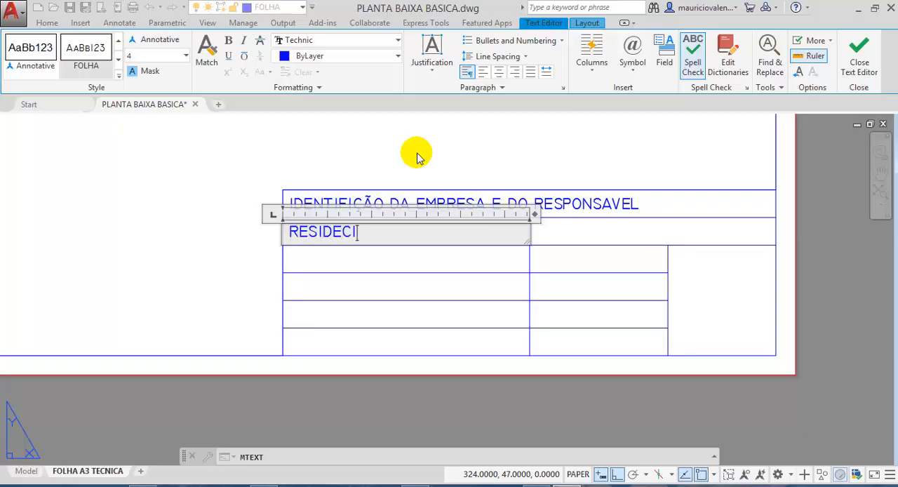
{"action": "key", "text": "BackSpace"}
{"action": "key", "text": "BackSpace"}
{"action": "key", "text": "BackSpace"}
{"action": "type", "text": "DE"}
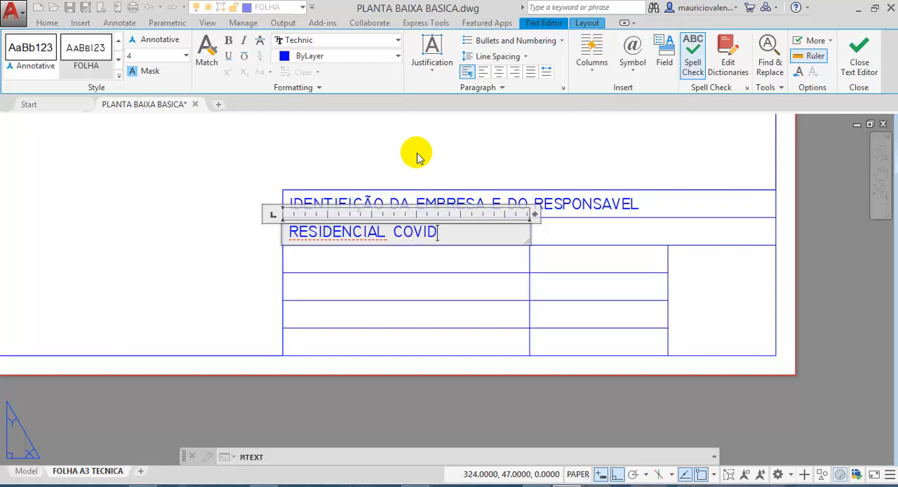
{"action": "key", "text": "BackSpace"}
{"action": "key", "text": "BackSpace"}
{"action": "key", "text": "BackSpace"}
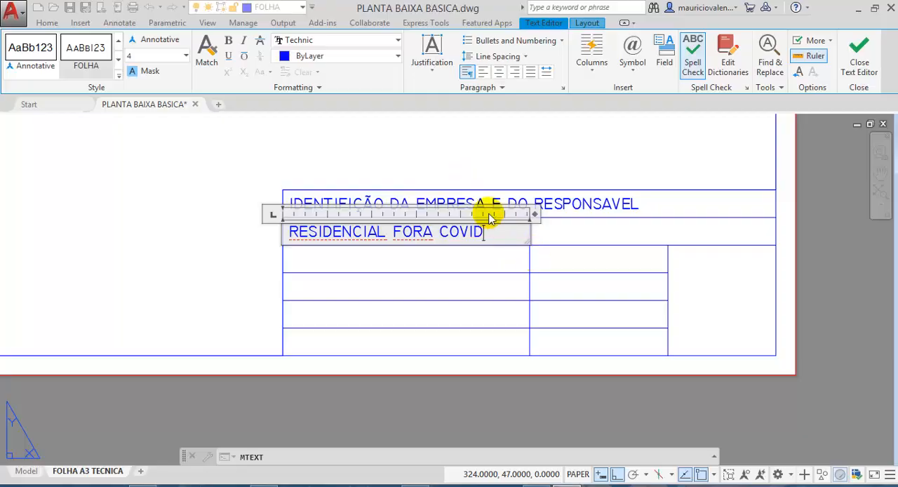
{"action": "left_click", "coordinate": [419, 156]}
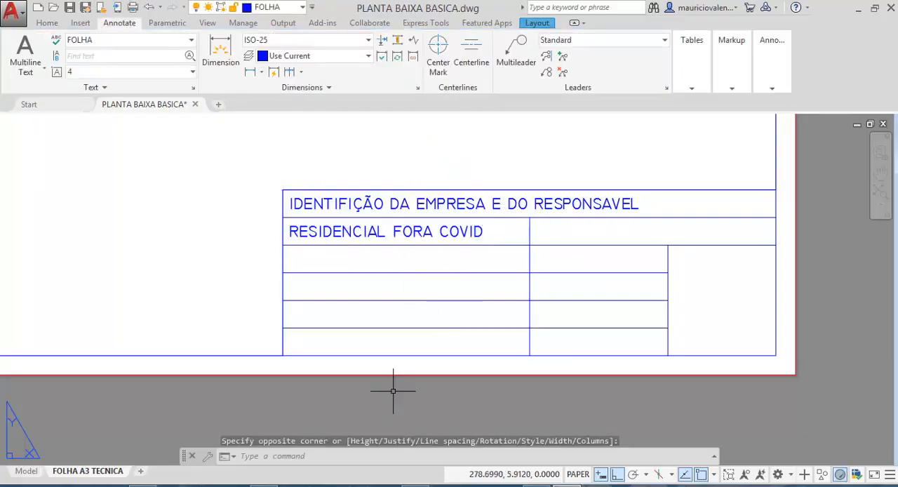
- Check the legend's client and project name requirements in the NBR 6492 PDF in Acrobat and return to AutoCAD
{"action": "left_click", "coordinate": [414, 484]}
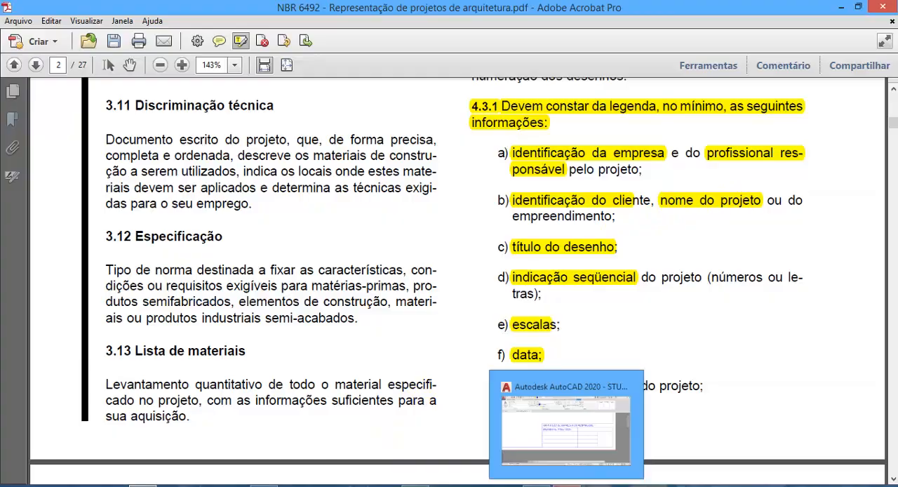
{"action": "left_click", "coordinate": [567, 485]}
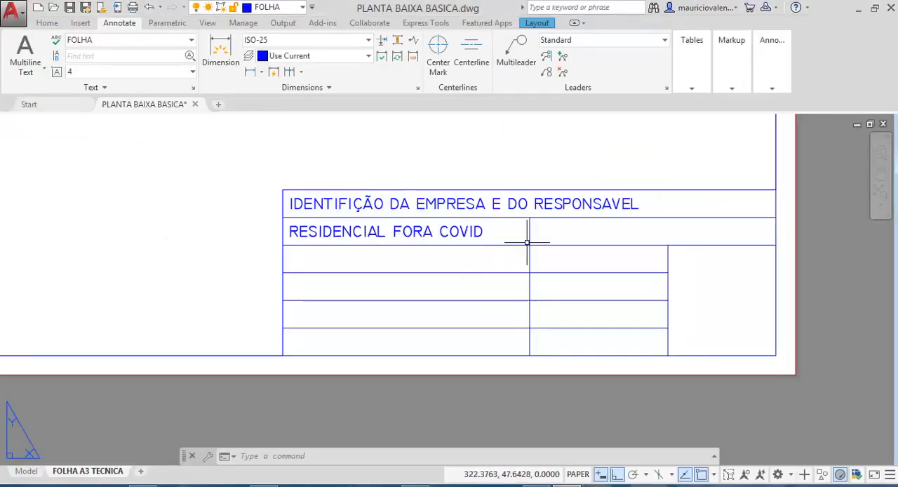
{"action": "left_click", "coordinate": [20, 54]}
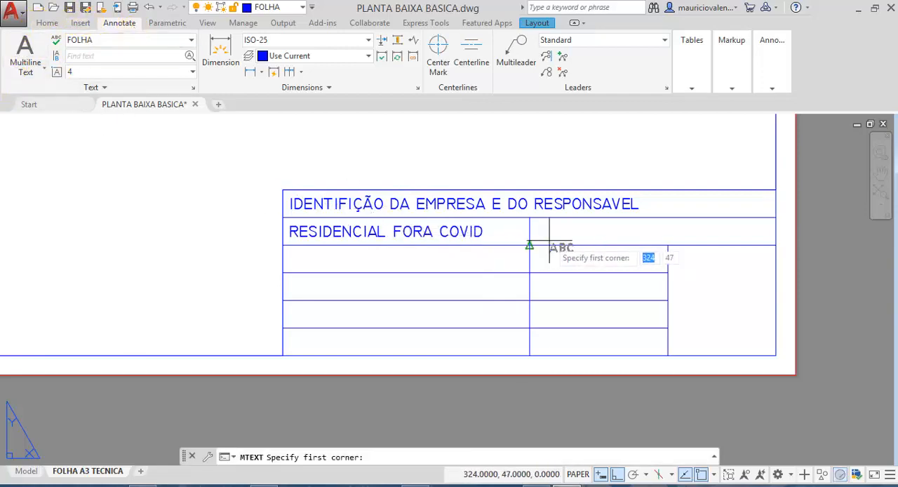
{"action": "left_click", "coordinate": [529, 217]}
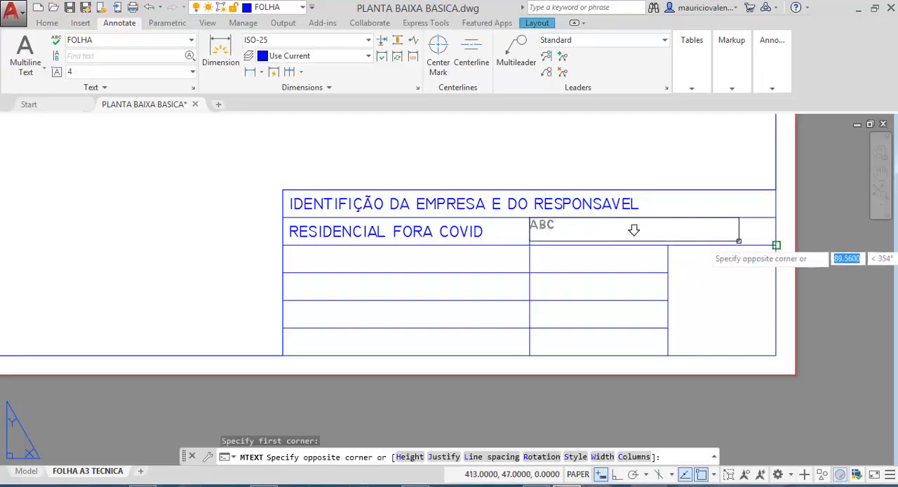
{"action": "left_click", "coordinate": [776, 244]}
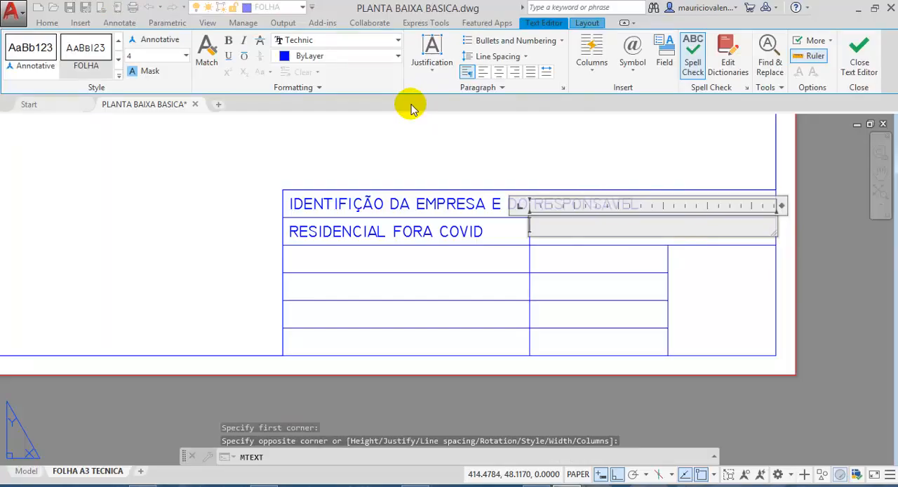
{"action": "key", "text": "Escape"}
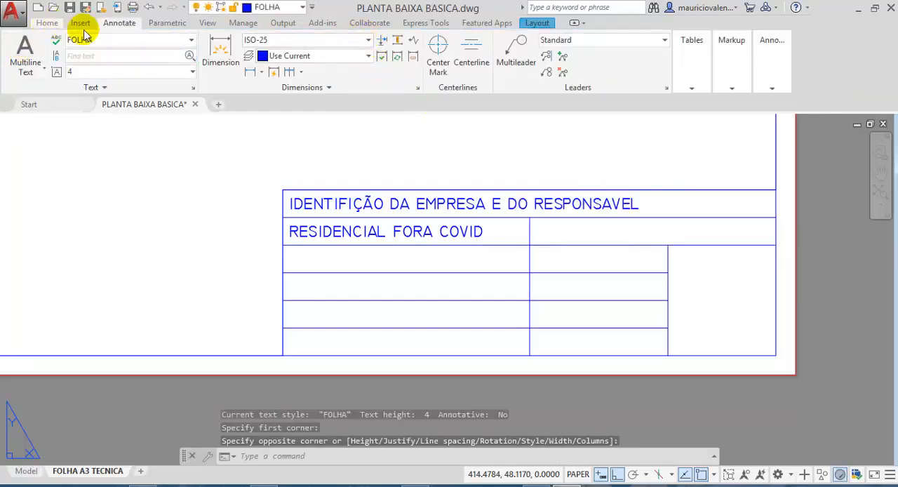
- Create a multiline text box across the right cell of the title block's second row with Middle Left justification
{"action": "left_click", "coordinate": [14, 49]}
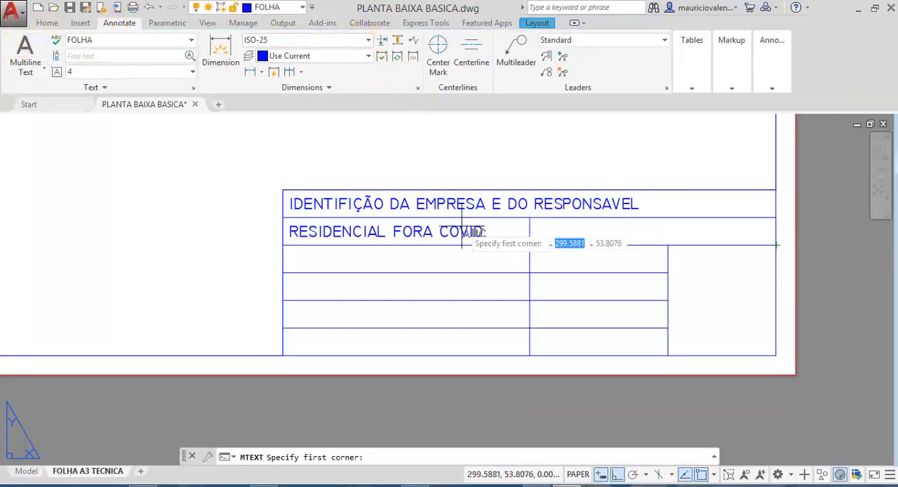
{"action": "left_click", "coordinate": [529, 217]}
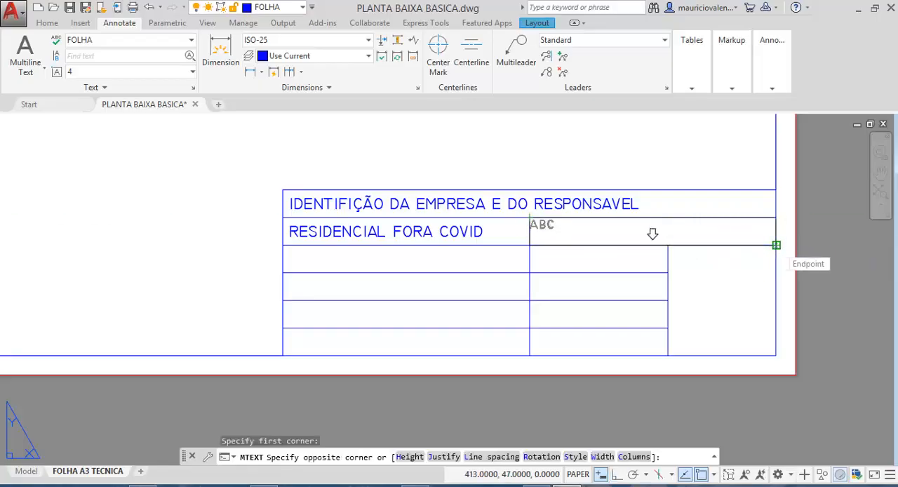
{"action": "left_click", "coordinate": [775, 245]}
{"action": "left_click", "coordinate": [434, 82]}
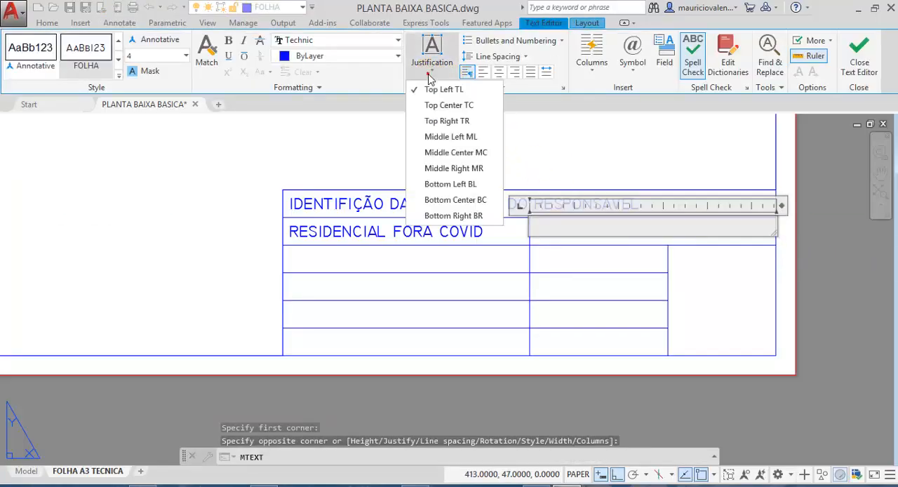
{"action": "left_click", "coordinate": [441, 139]}
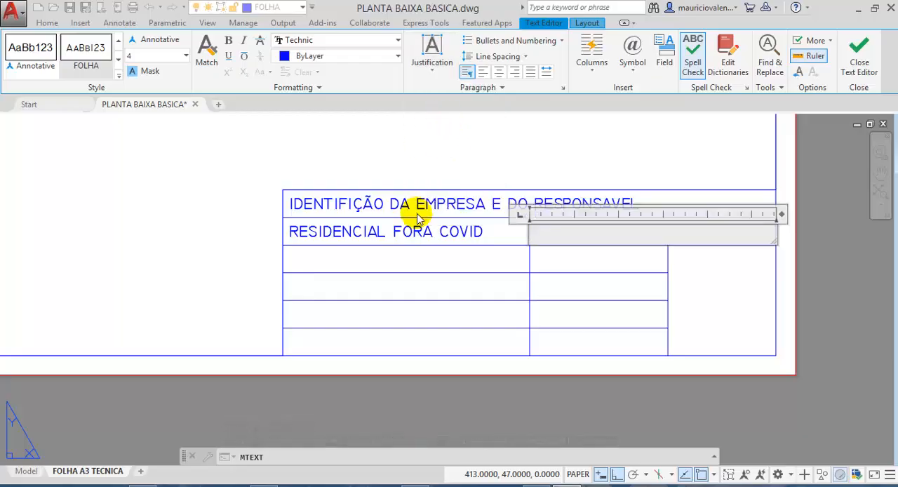
{"action": "type", "text": "SECRET"}
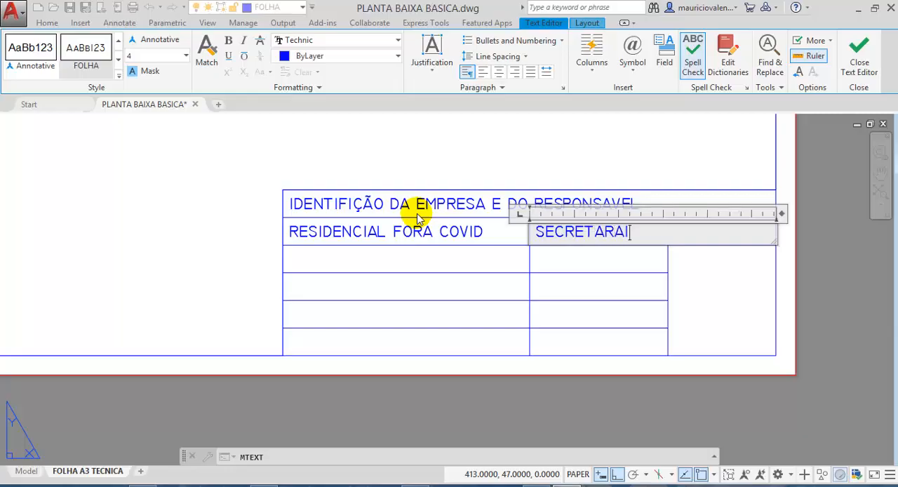
{"action": "type", "text": "ARAI"}
{"action": "key", "text": "BackSpace"}
{"action": "key", "text": "BackSpace"}
{"action": "key", "text": "BackSpace"}
{"action": "key", "text": "BackSpace"}
{"action": "key", "text": "BackSpace"}
{"action": "key", "text": "BackSpace"}
{"action": "key", "text": "BackSpace"}
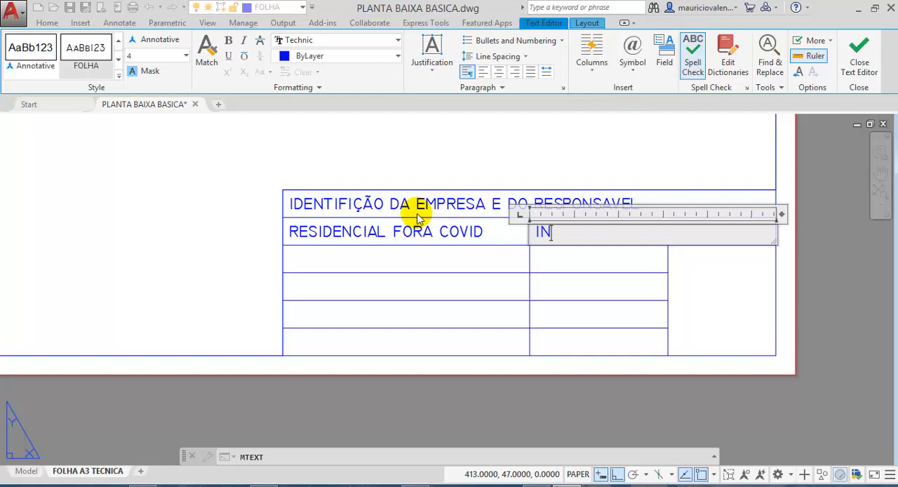
- Enter "INDENTIFICAÇÃO CLIENTE" in the second row's right cell and finish the text object
{"action": "type", "text": "INDENTIF"}
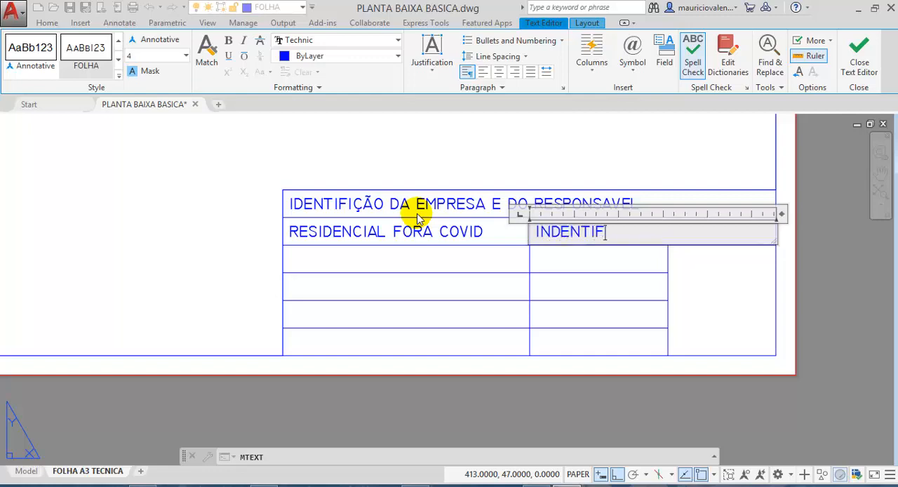
{"action": "type", "text": "ICAÇÃO CLIENTE"}
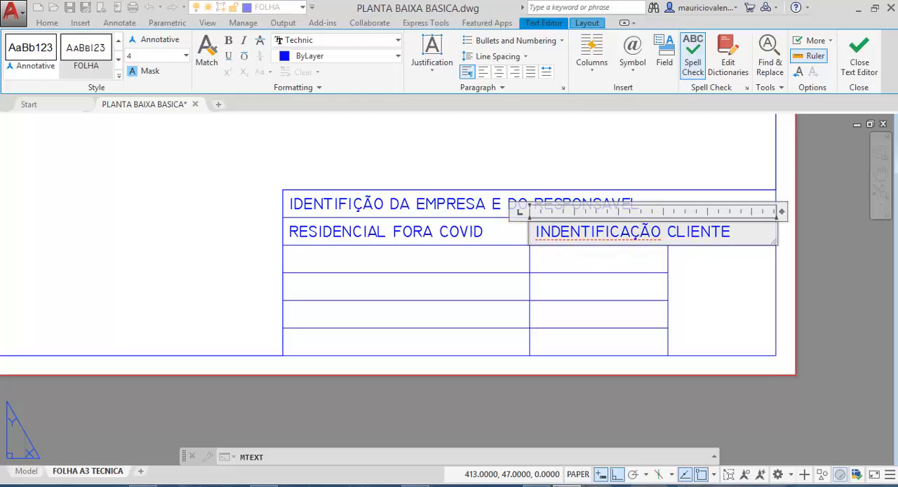
{"action": "left_click", "coordinate": [470, 232]}
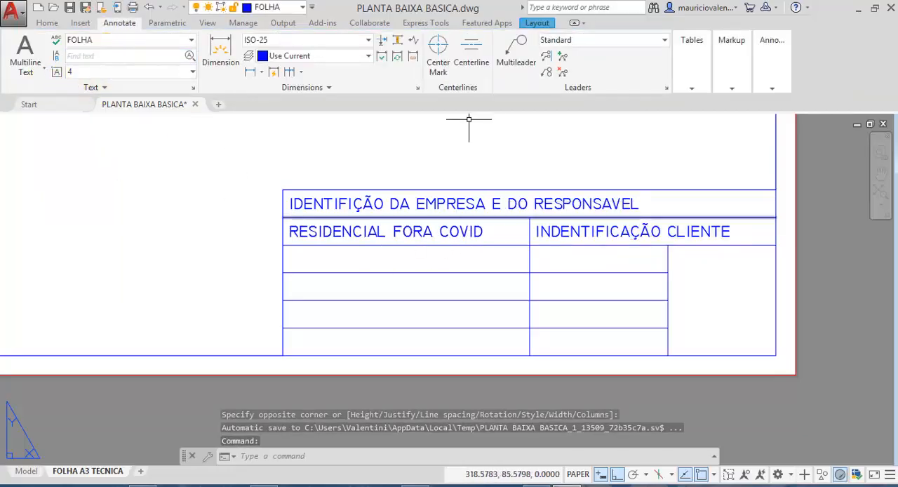
- Replace the text in the second row's left cell with "NOME DO EMPREENDIMENTO" and finish the edit
{"action": "double_click", "coordinate": [370, 234]}
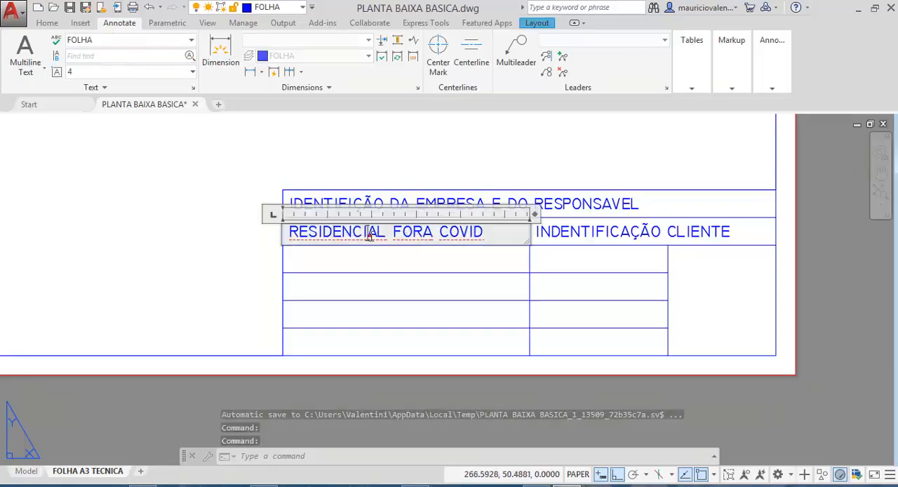
{"action": "left_click", "coordinate": [484, 236]}
{"action": "left_click_drag", "start_coordinate": [511, 231], "coordinate": [279, 226]}
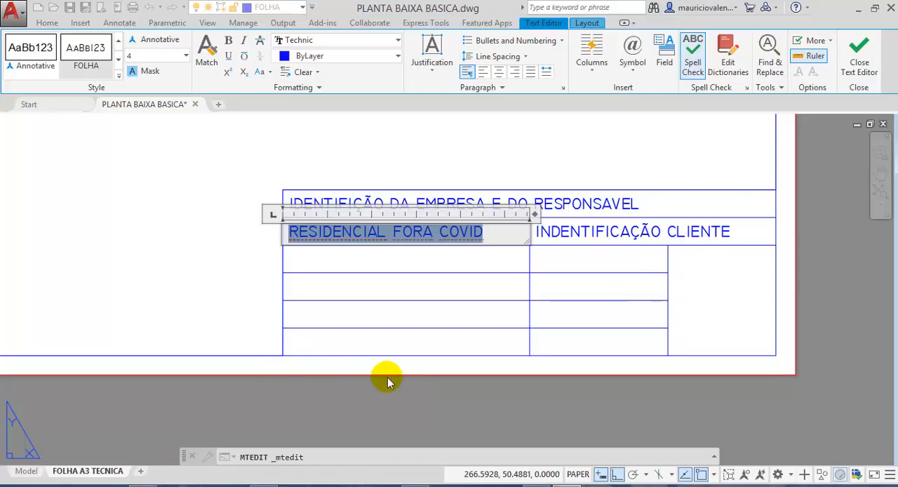
{"action": "type", "text": "NO"}
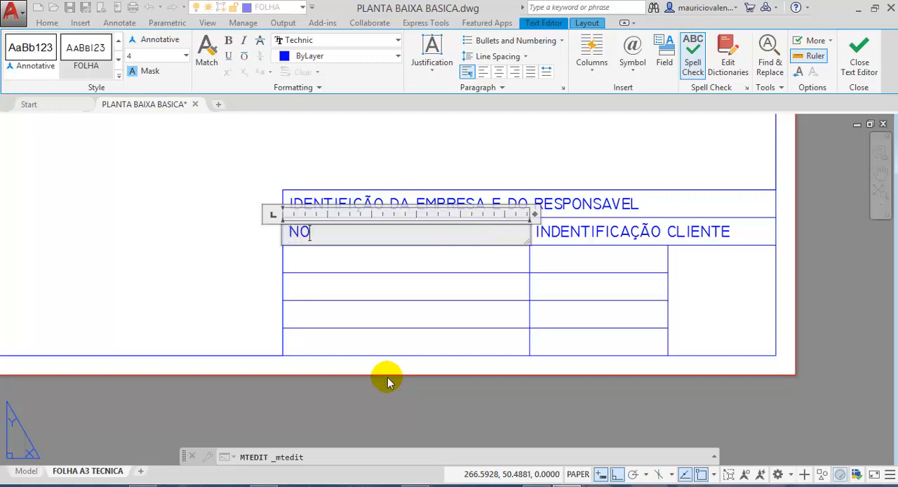
{"action": "type", "text": "ME DO"}
{"action": "type", "text": "P"}
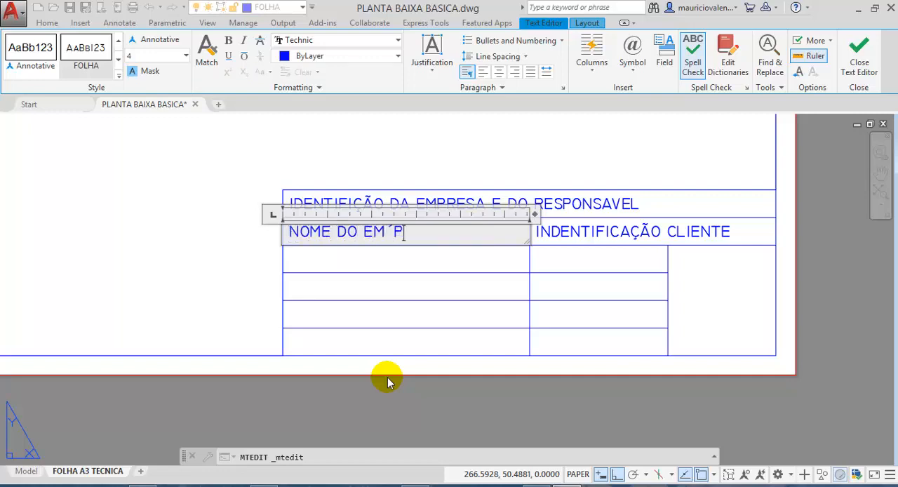
{"action": "key", "text": "BackSpace"}
{"action": "key", "text": "BackSpace"}
{"action": "type", "text": "PREENDIMENTO"}
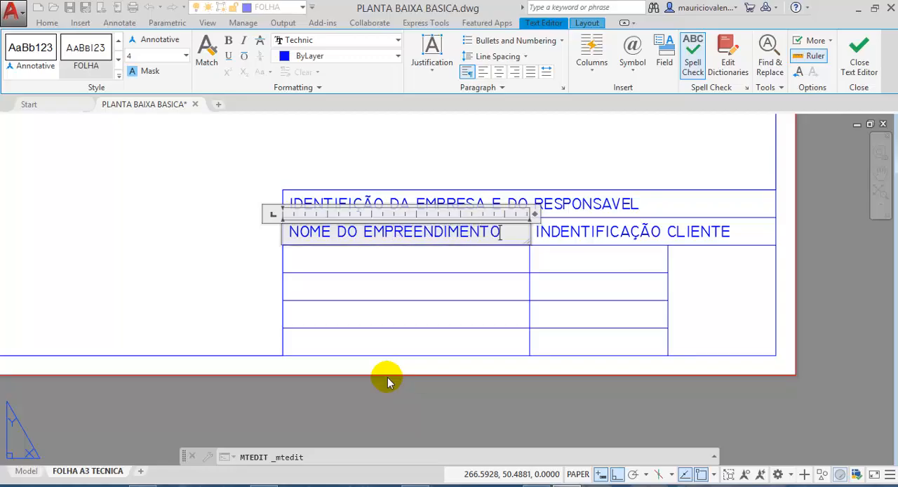
{"action": "left_click", "coordinate": [366, 162]}
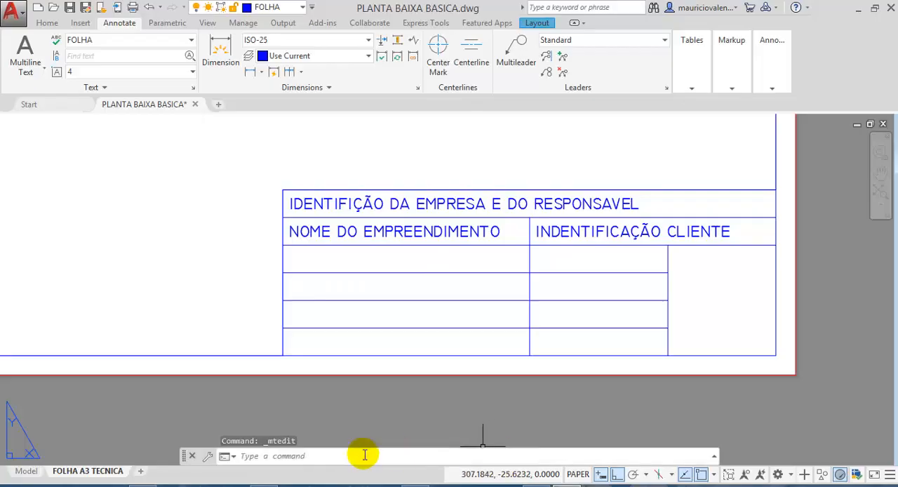
- Look up the legend item that follows the project name in the NBR 6492 PDF in Acrobat and switch back to AutoCAD
{"action": "mouse_move", "coordinate": [142, 483]}
{"action": "left_click", "coordinate": [141, 432]}
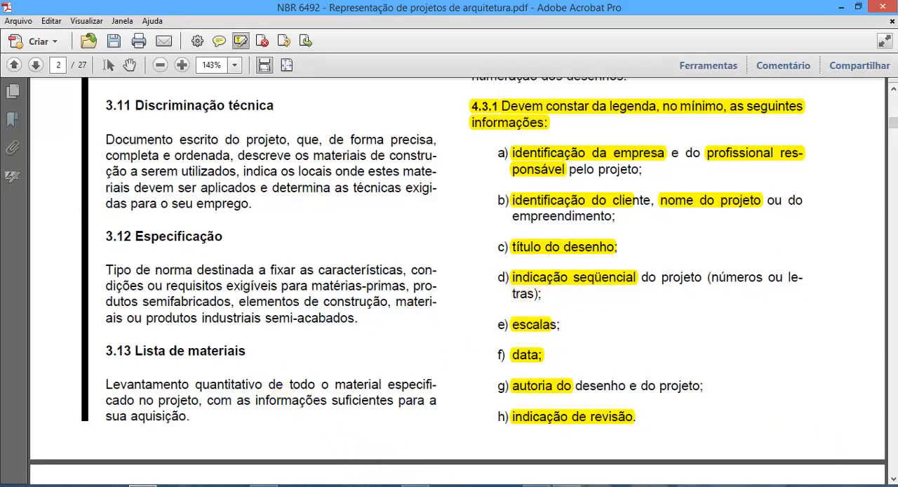
{"action": "left_click", "coordinate": [567, 485]}
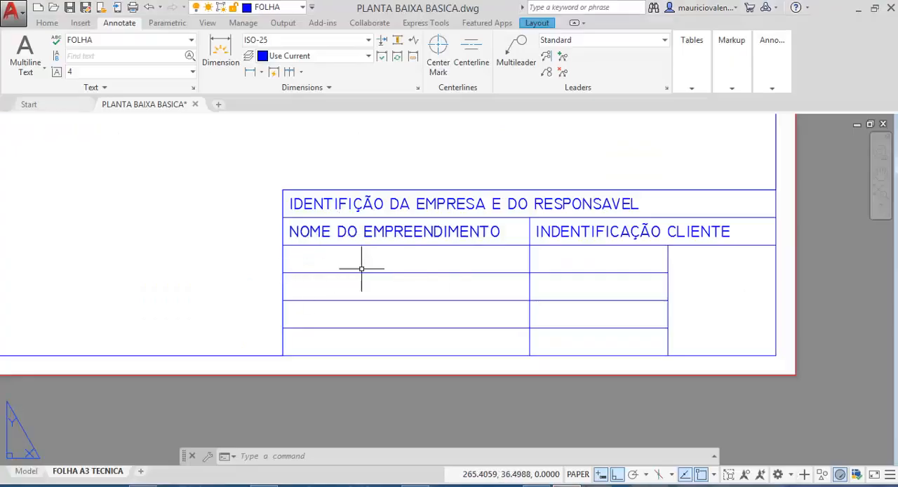
- Create a multiline text box across the left cell of the title block's third row with Middle Left justification
{"action": "left_click", "coordinate": [21, 56]}
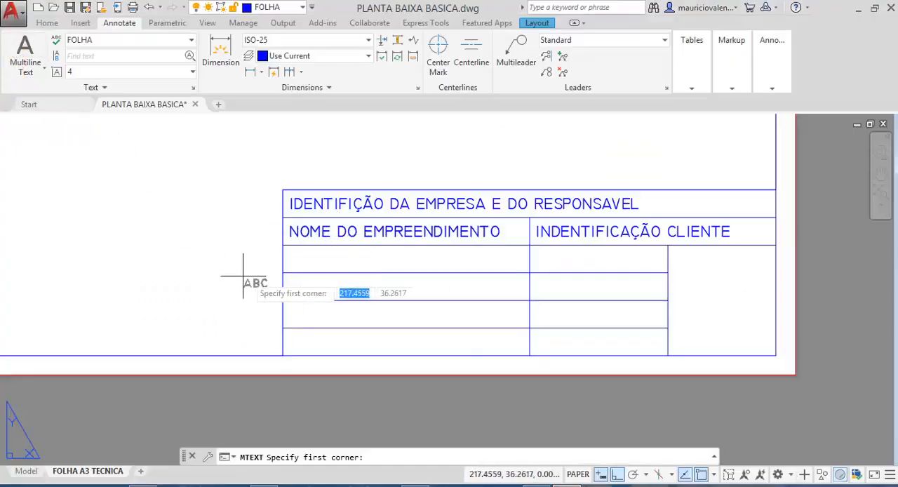
{"action": "left_click", "coordinate": [282, 245]}
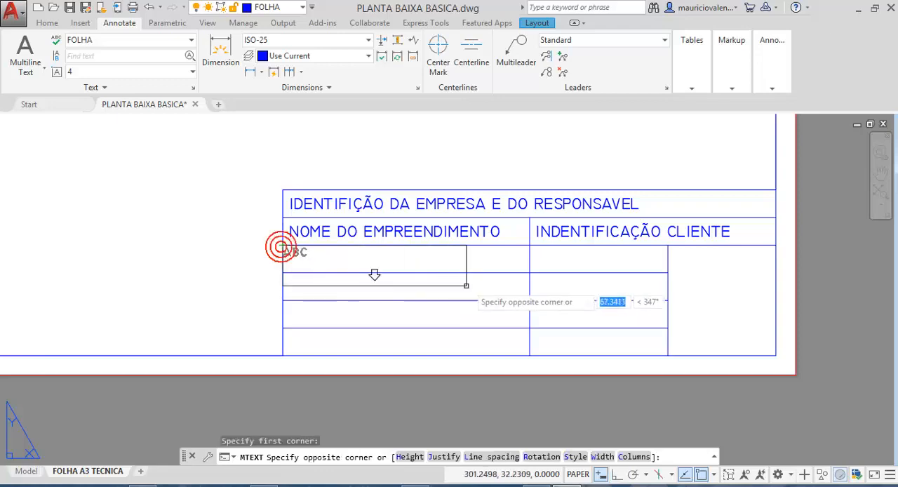
{"action": "left_click", "coordinate": [527, 272]}
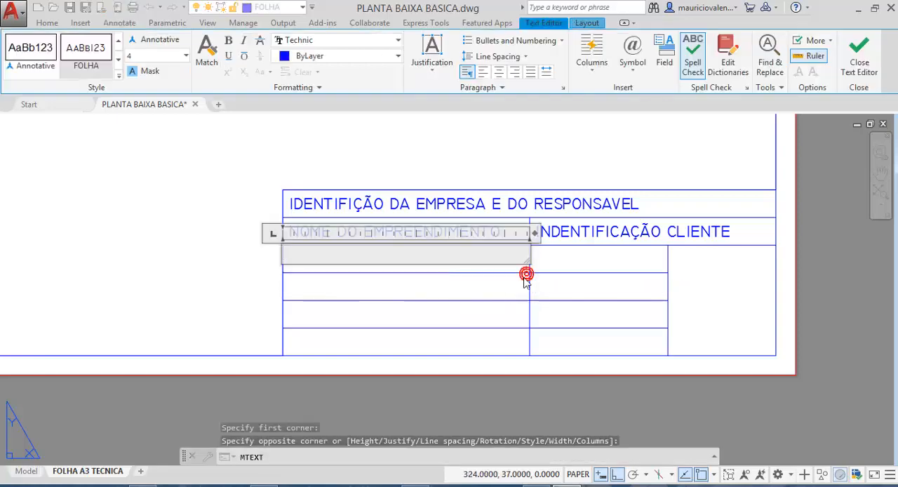
{"action": "left_click", "coordinate": [424, 73]}
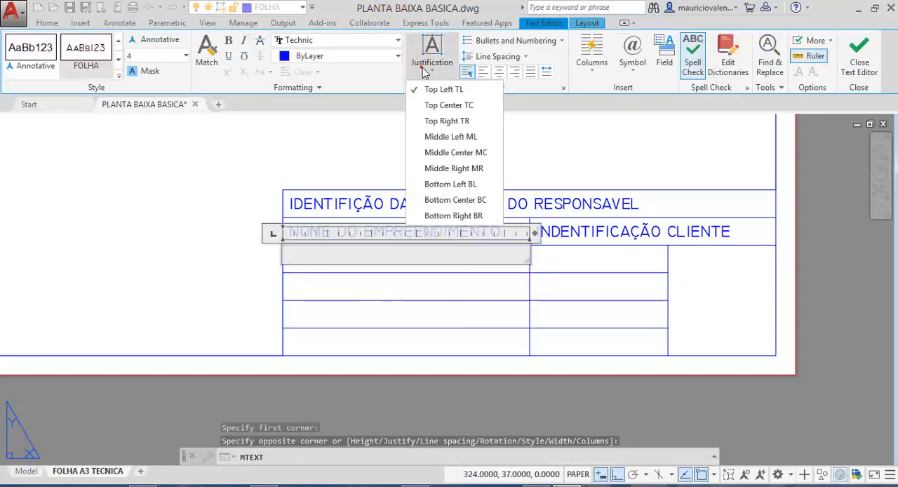
{"action": "left_click", "coordinate": [430, 136]}
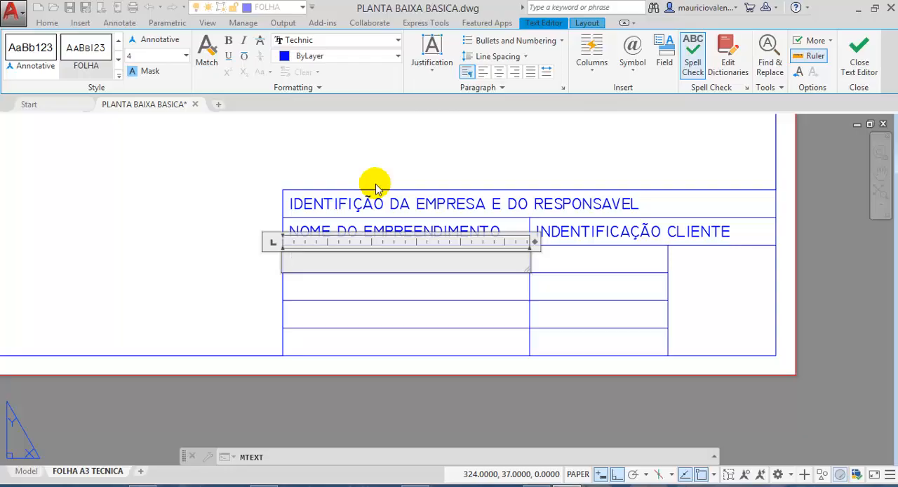
- Enter "PLANTA BAIXA E CORTES..." in the third row's left cell and finish the text object
{"action": "type", "text": "PLANTA BAI"}
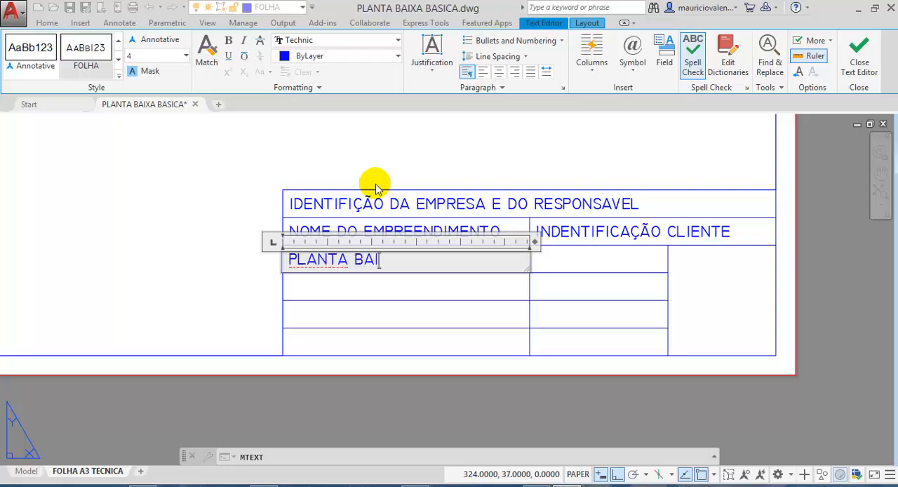
{"action": "type", "text": "XA"}
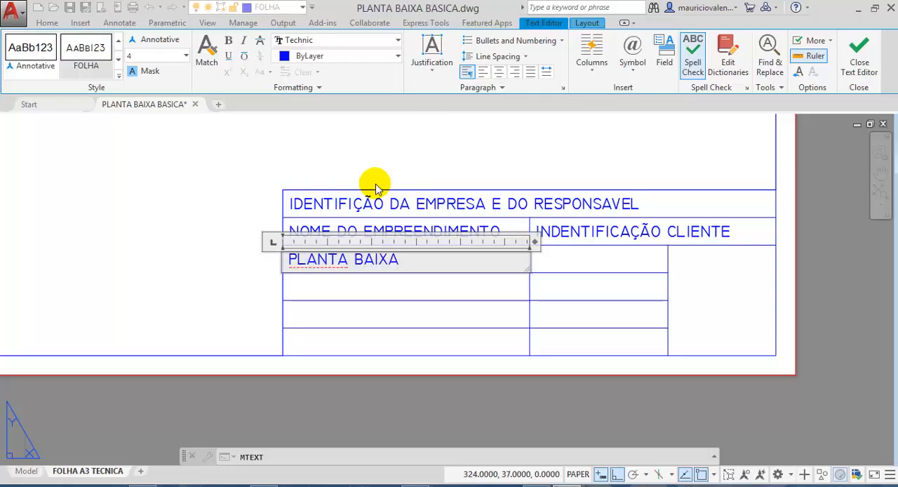
{"action": "type", "text": " E CORTE"}
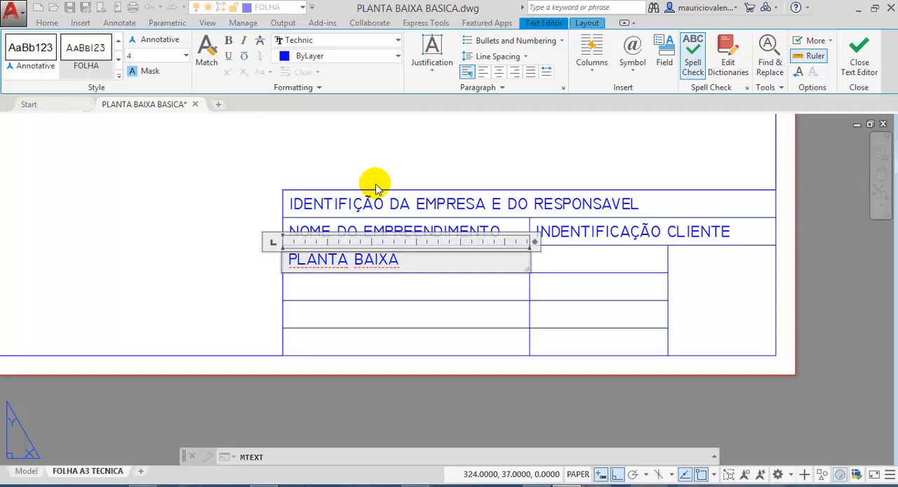
{"action": "type", "text": "S"}
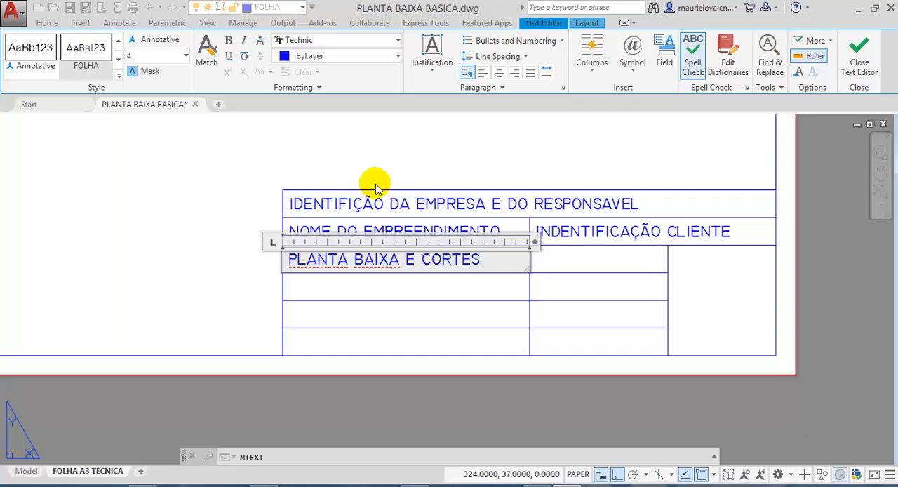
{"action": "type", "text": "..."}
{"action": "left_click", "coordinate": [301, 138]}
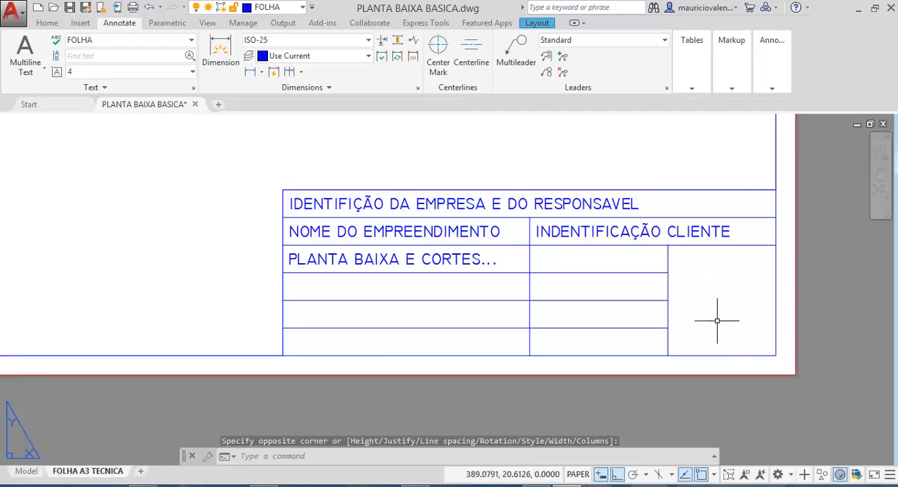
- Create a multiline text box across the tall cell in the title block's lower-right corner with Middle Center justification
{"action": "left_click", "coordinate": [10, 56]}
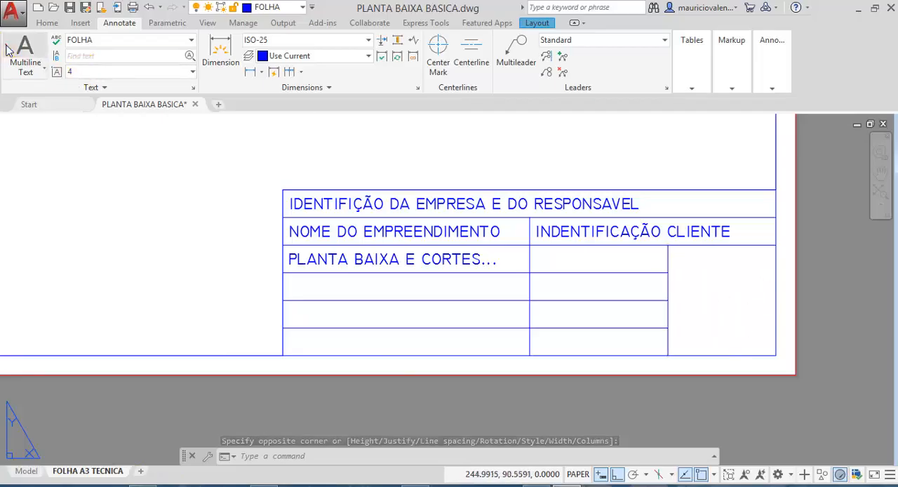
{"action": "left_click", "coordinate": [667, 246]}
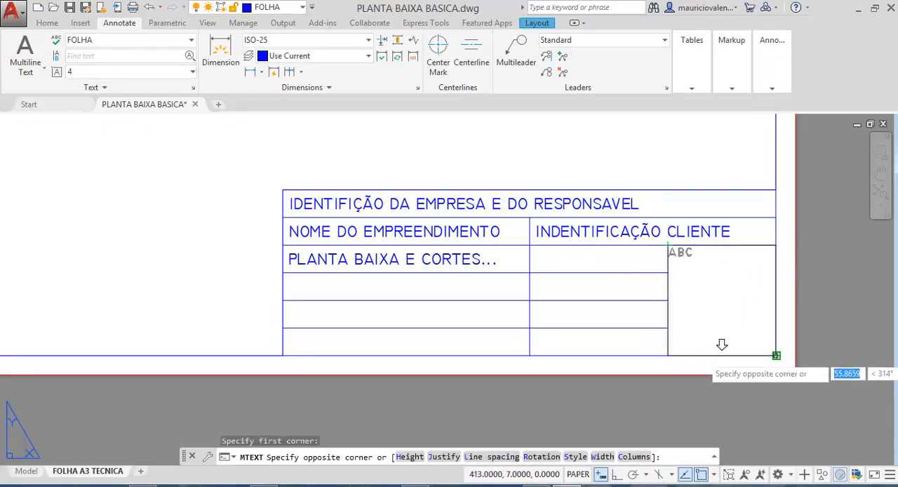
{"action": "left_click", "coordinate": [775, 355]}
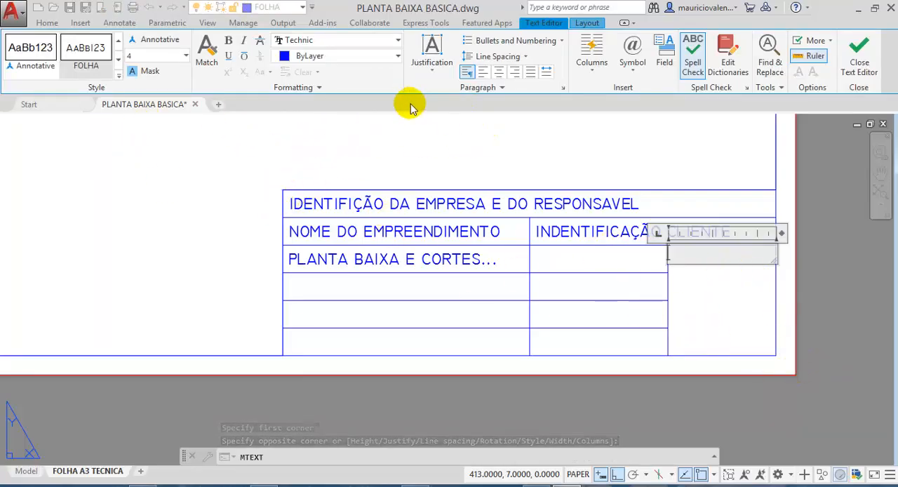
{"action": "left_click", "coordinate": [430, 72]}
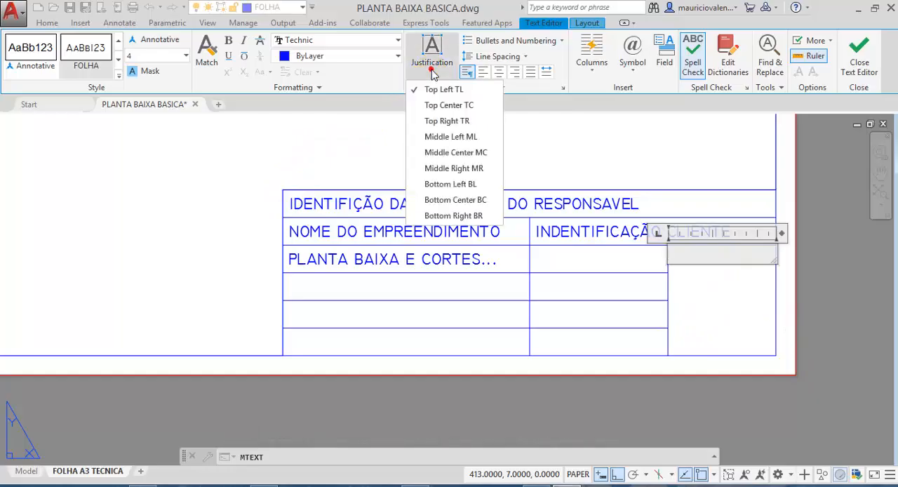
{"action": "left_click", "coordinate": [431, 152]}
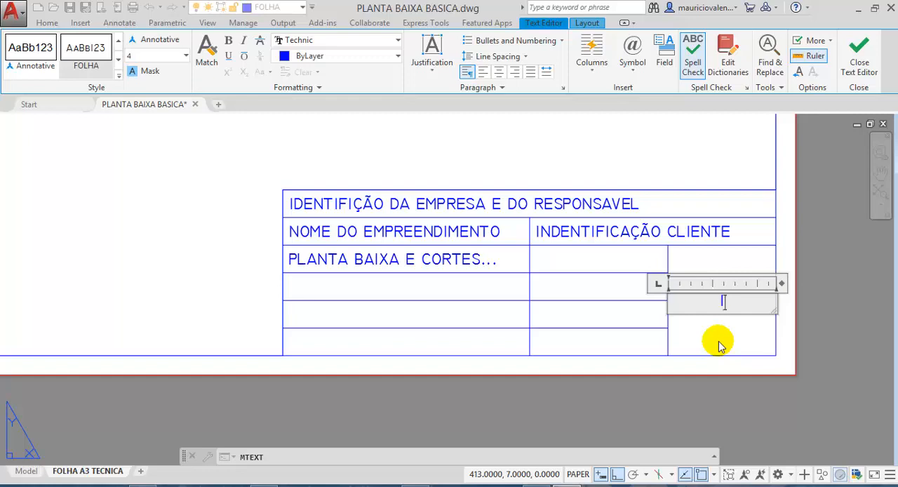
- Enter the sheet number "1/1" in the tall cell and finish the text object
{"action": "type", "text": "1/1"}
{"action": "key", "text": "BackSpace"}
{"action": "key", "text": "BackSpace"}
{"action": "key", "text": "BackSpace"}
{"action": "type", "text": "01/01"}
{"action": "key", "text": "BackSpace"}
{"action": "key", "text": "BackSpace"}
{"action": "key", "text": "BackSpace"}
{"action": "key", "text": "BackSpace"}
{"action": "key", "text": "BackSpace"}
{"action": "type", "text": "1/10"}
{"action": "key", "text": "BackSpace"}
{"action": "key", "text": "BackSpace"}
{"action": "type", "text": "1"}
{"action": "left_click", "coordinate": [718, 341]}
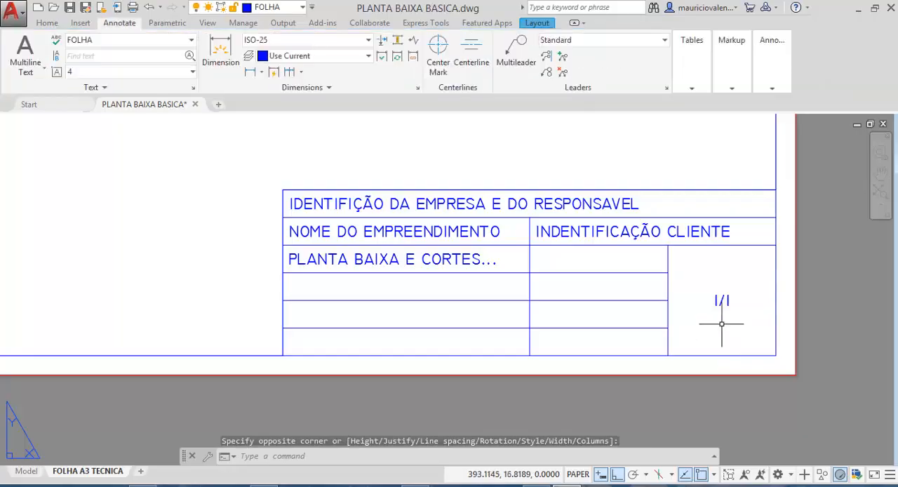
- Set the text height of the sheet number in the tall cell to 15 and finish the edit
{"action": "double_click", "coordinate": [719, 298]}
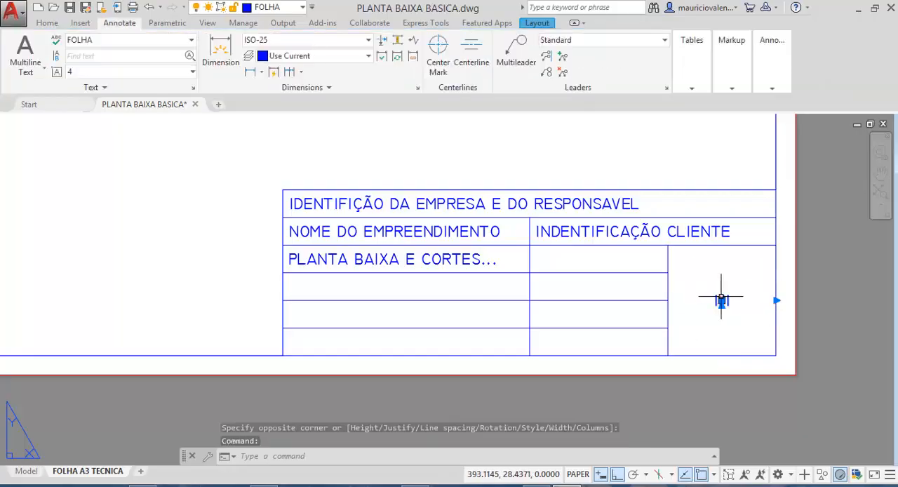
{"action": "left_click_drag", "start_coordinate": [733, 299], "coordinate": [704, 298]}
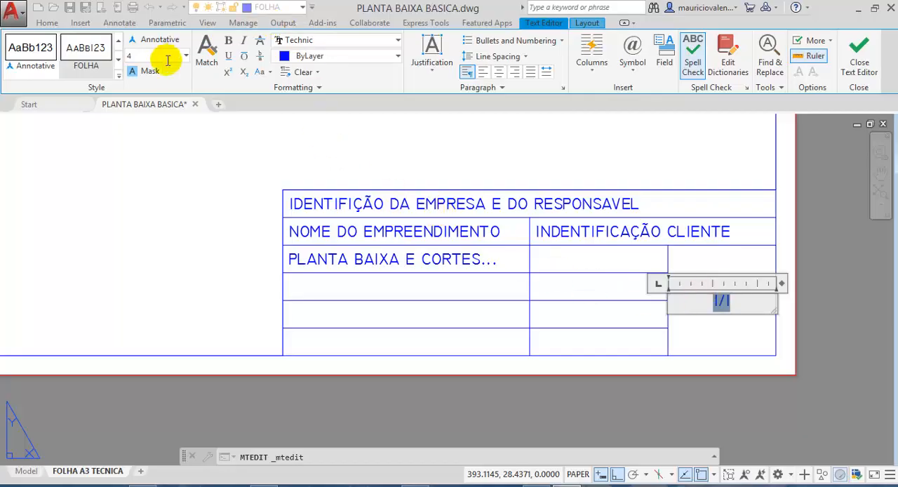
{"action": "left_click", "coordinate": [145, 54]}
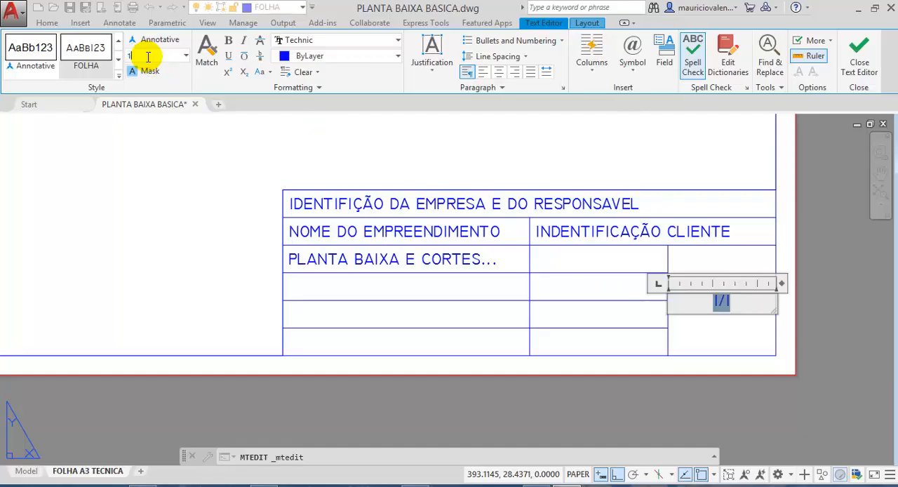
{"action": "key", "text": "Return"}
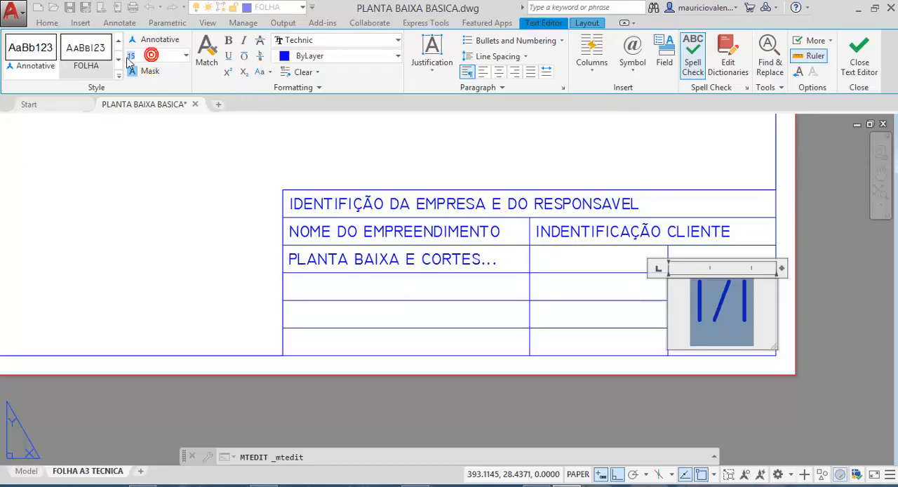
{"action": "key", "text": "Return"}
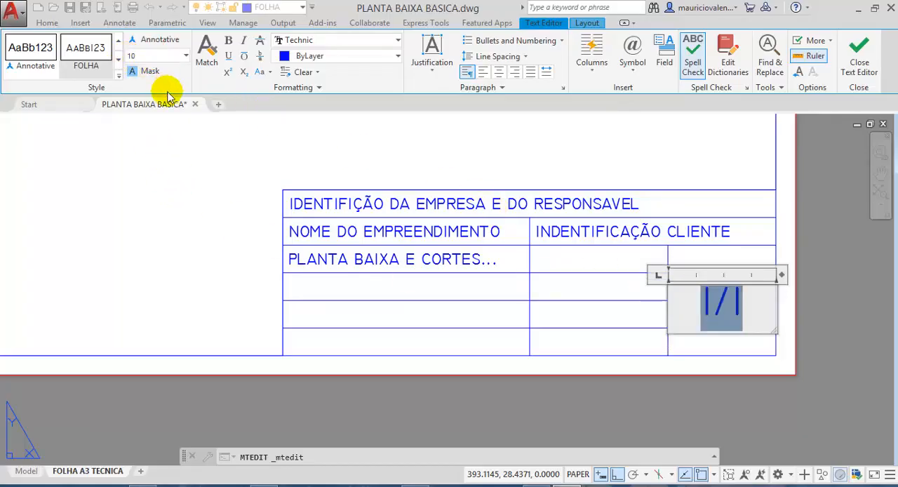
{"action": "left_click", "coordinate": [31, 52]}
{"action": "left_click", "coordinate": [102, 61]}
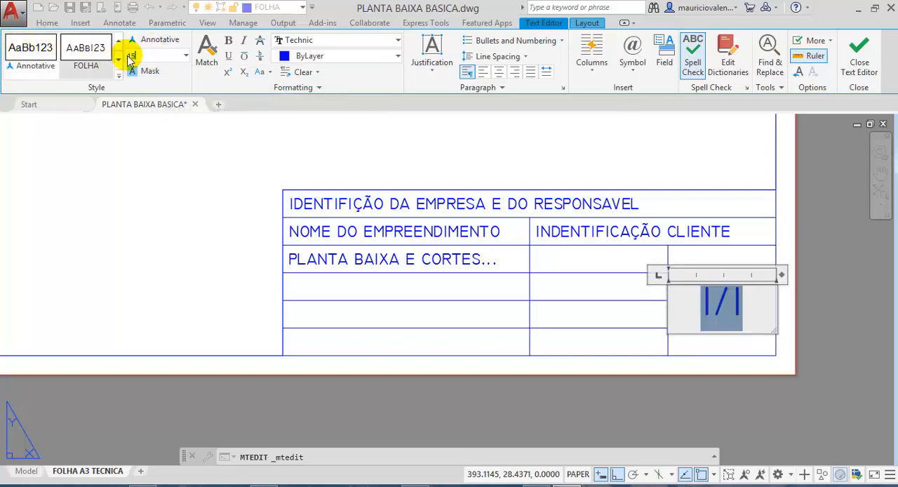
{"action": "key", "text": "Return"}
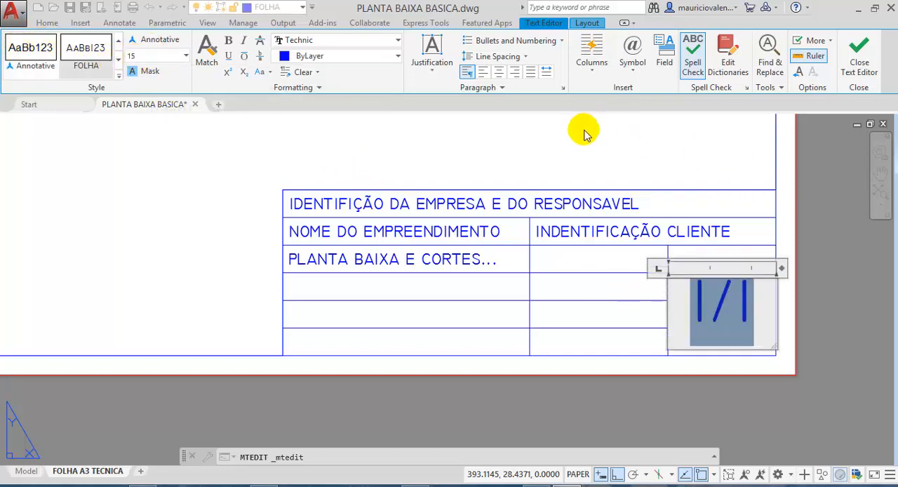
{"action": "left_click", "coordinate": [589, 138]}
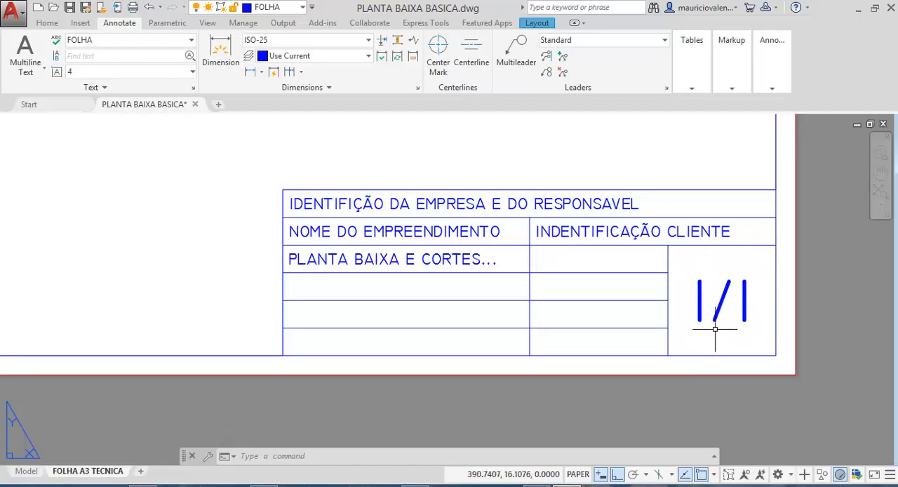
- Add a leading zero to the sheet number so it reads "01/1" and finish the edit
{"action": "double_click", "coordinate": [700, 303]}
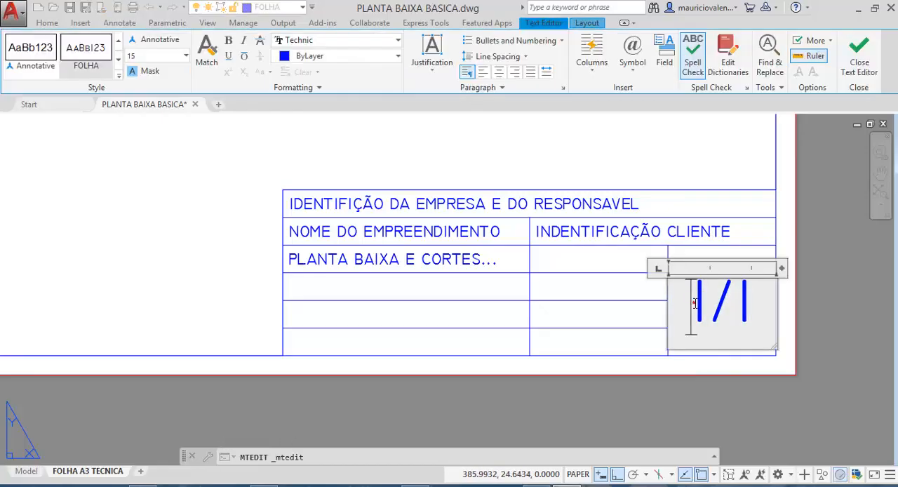
{"action": "left_click", "coordinate": [700, 303]}
{"action": "type", "text": "0"}
{"action": "left_click", "coordinate": [778, 337]}
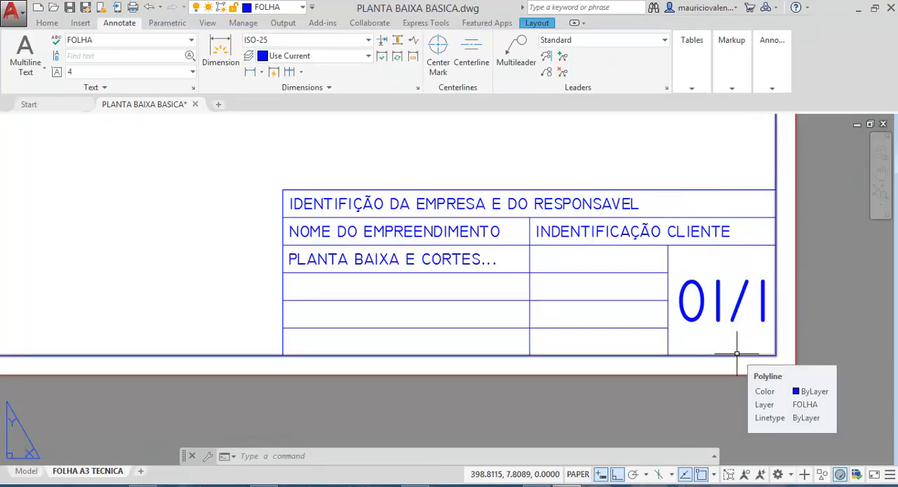
- Consult the NBR 6492 legend items in Acrobat and, back in AutoCAD, create a Middle Left multiline text box in the third row's middle cell
{"action": "left_click", "coordinate": [138, 484]}
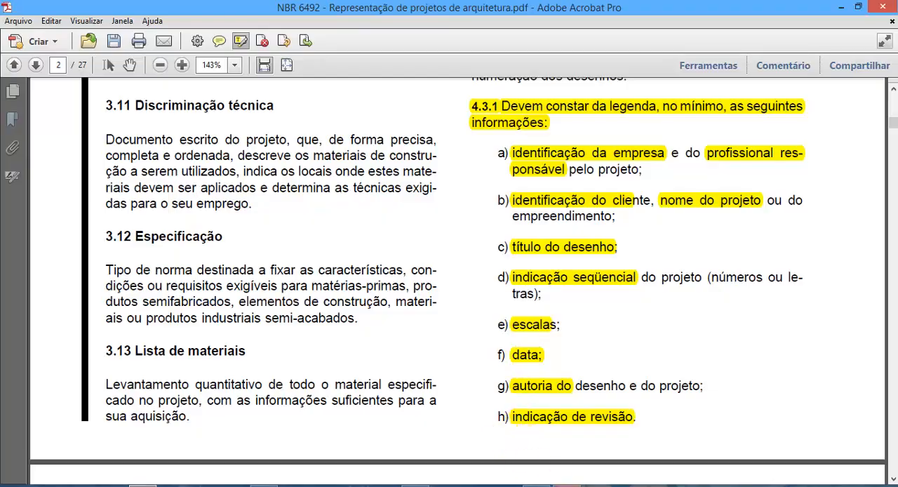
{"action": "left_click", "coordinate": [569, 485]}
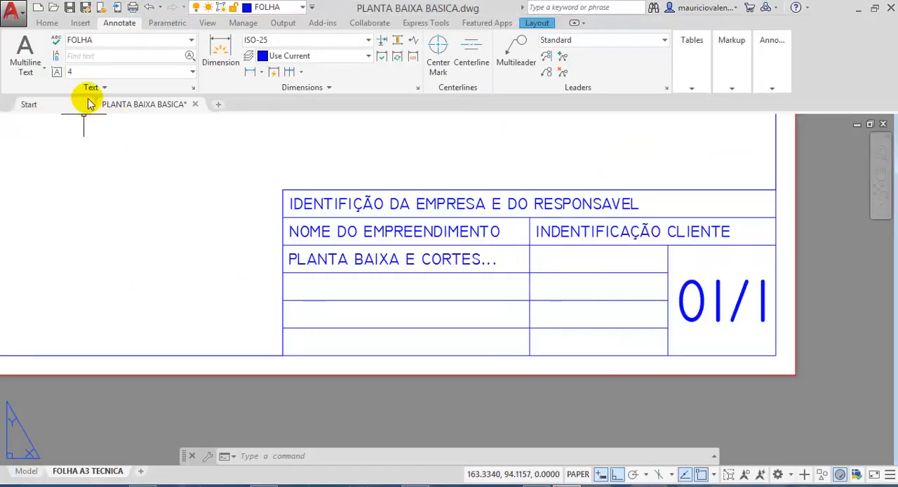
{"action": "left_click", "coordinate": [31, 48]}
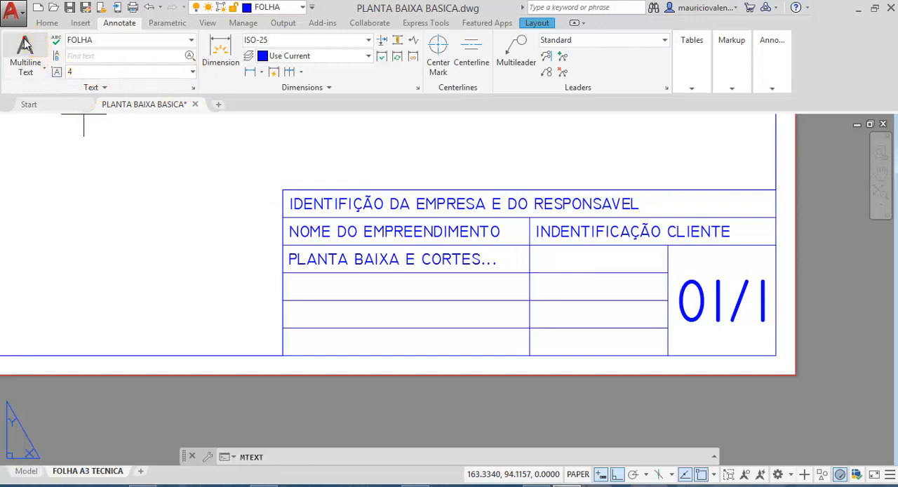
{"action": "left_click", "coordinate": [530, 246]}
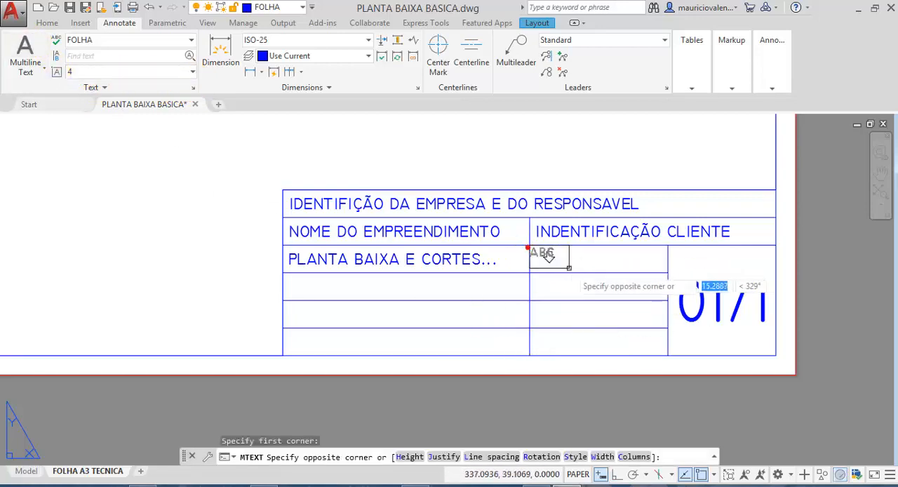
{"action": "left_click", "coordinate": [693, 312]}
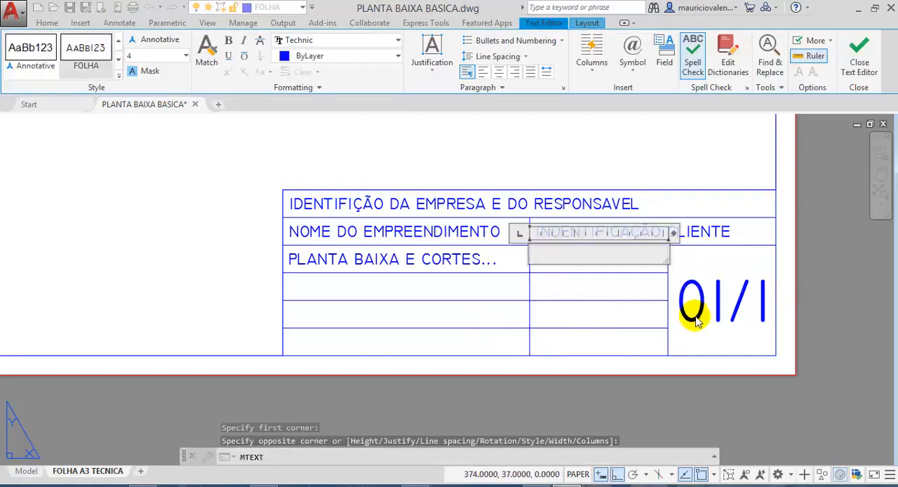
{"action": "left_click", "coordinate": [428, 74]}
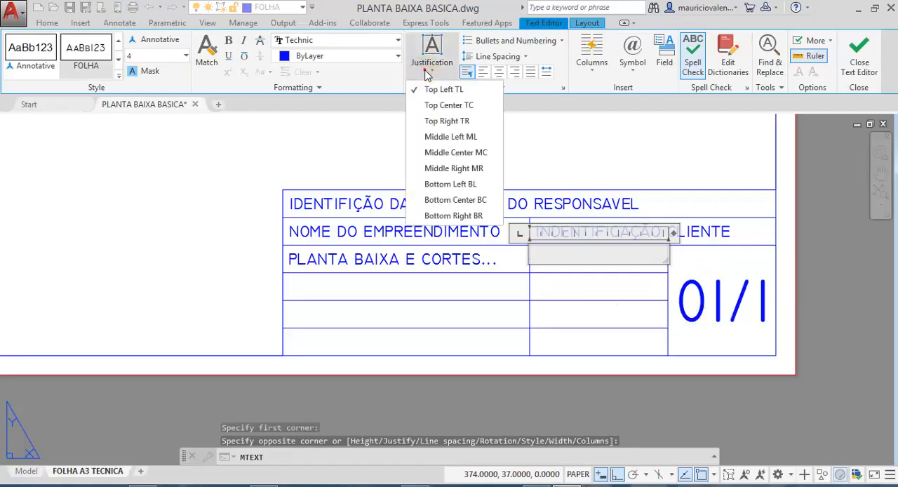
{"action": "left_click", "coordinate": [428, 136]}
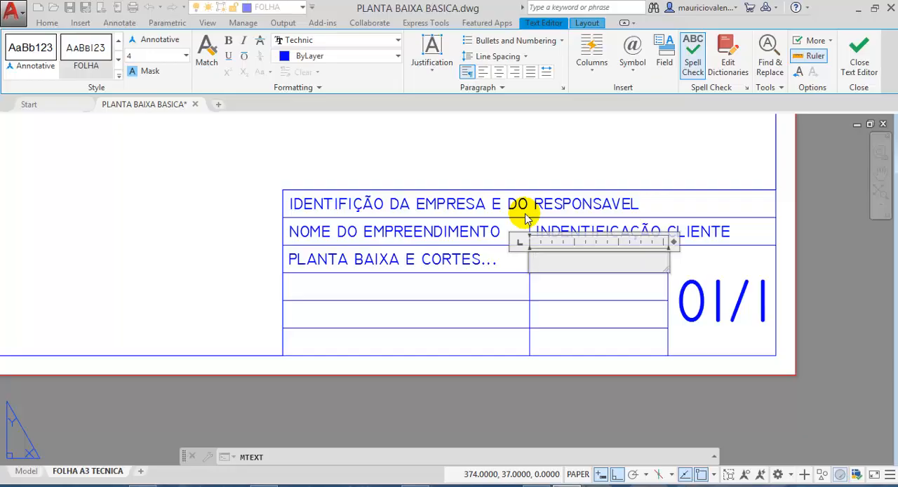
- Enter the date "28/03/2020" in the third row's middle cell and finish the text object
{"action": "type", "text": "28/03/"}
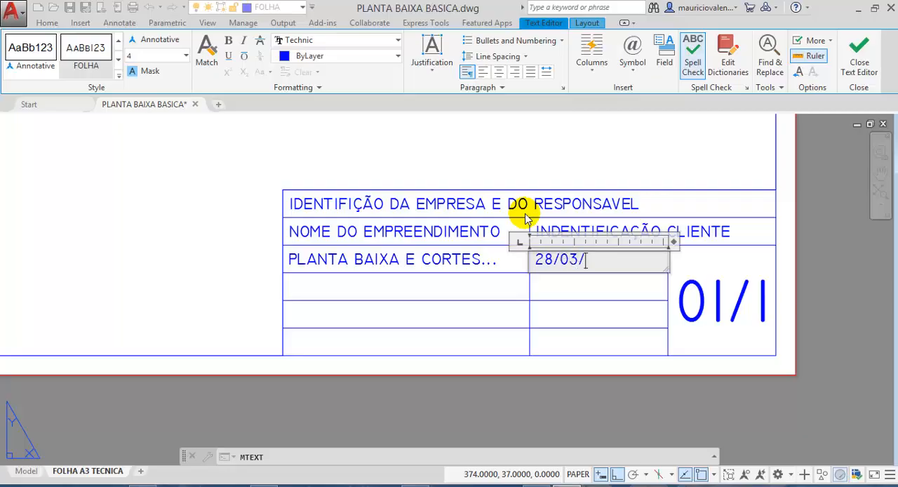
{"action": "type", "text": "2020"}
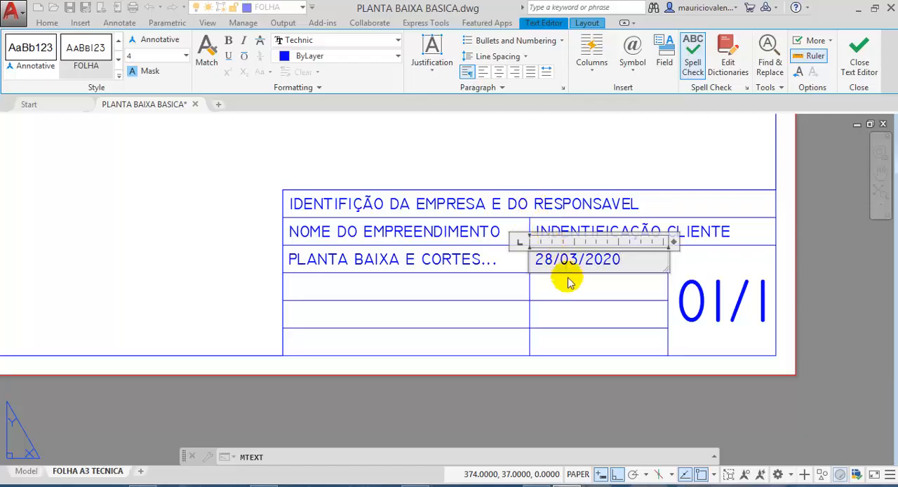
{"action": "left_click", "coordinate": [701, 132]}
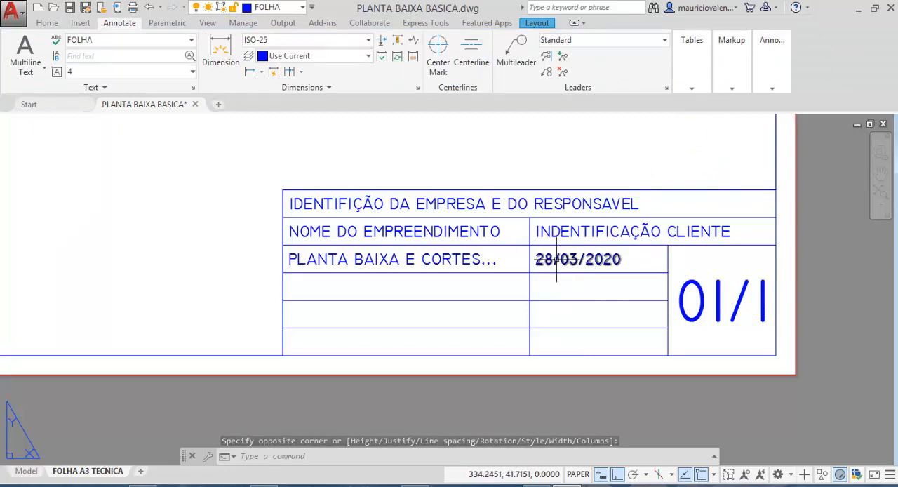
{"action": "key", "text": "Escape"}
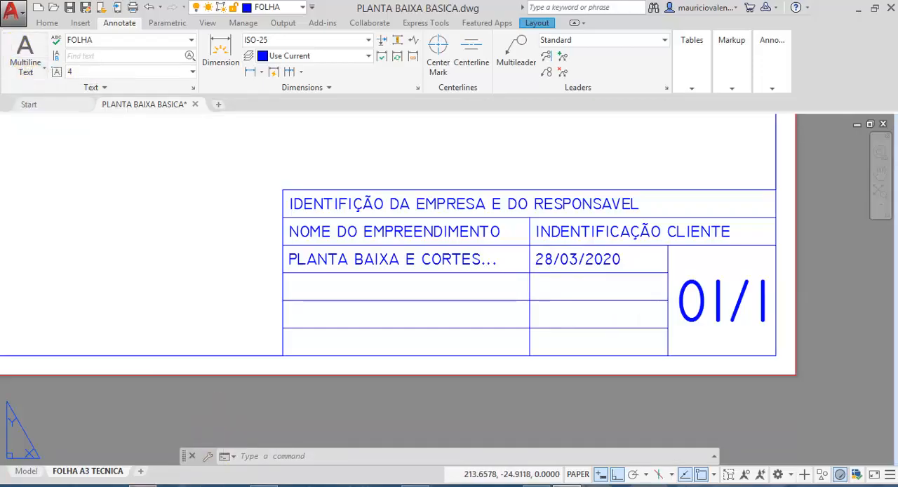
- Consult the NBR 6492 legend items in Acrobat and, back in AutoCAD, add Middle Left multiline text "ESCALA: 1:50" in the cell below the date
{"action": "left_click", "coordinate": [185, 484]}
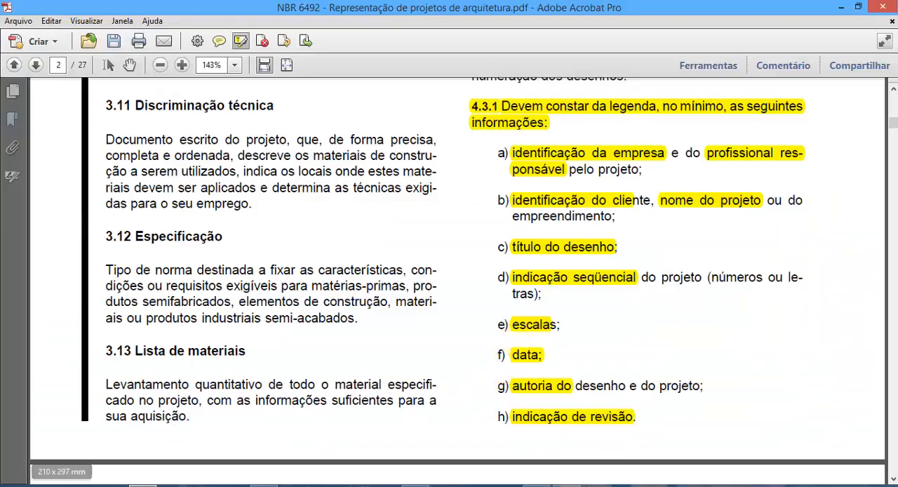
{"action": "left_click", "coordinate": [578, 484]}
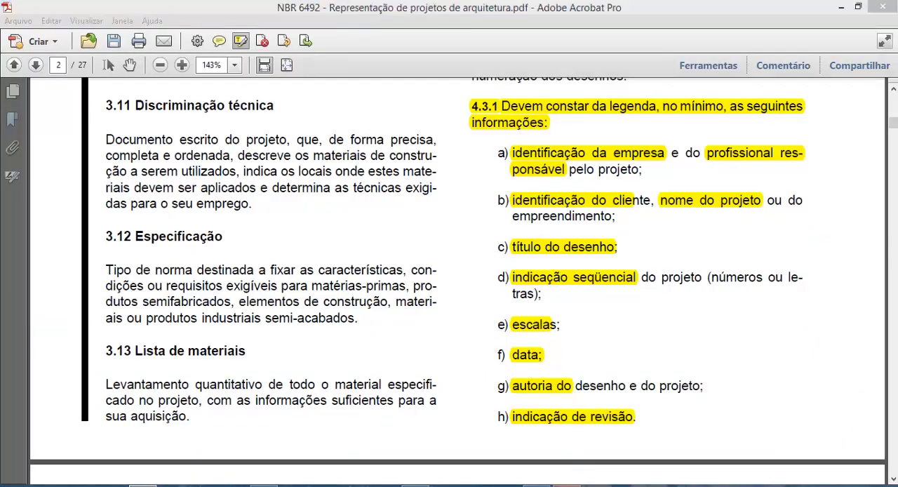
{"action": "left_click", "coordinate": [24, 52]}
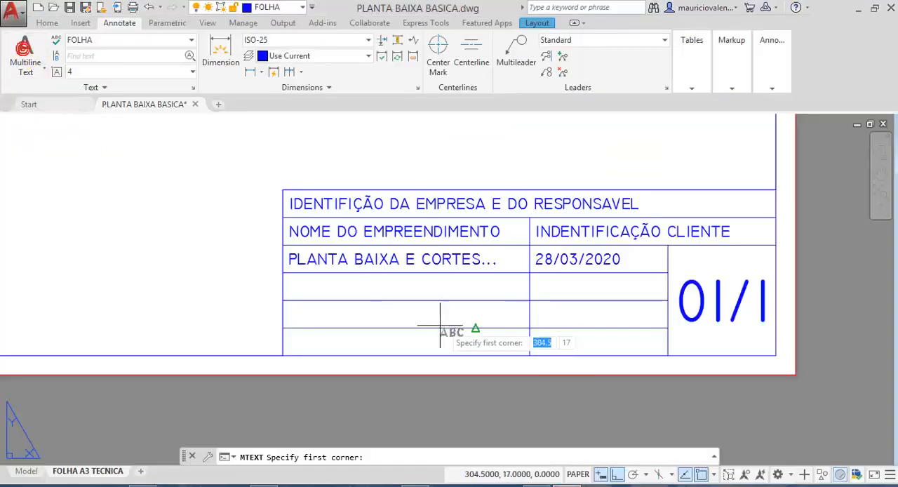
{"action": "left_click", "coordinate": [529, 273]}
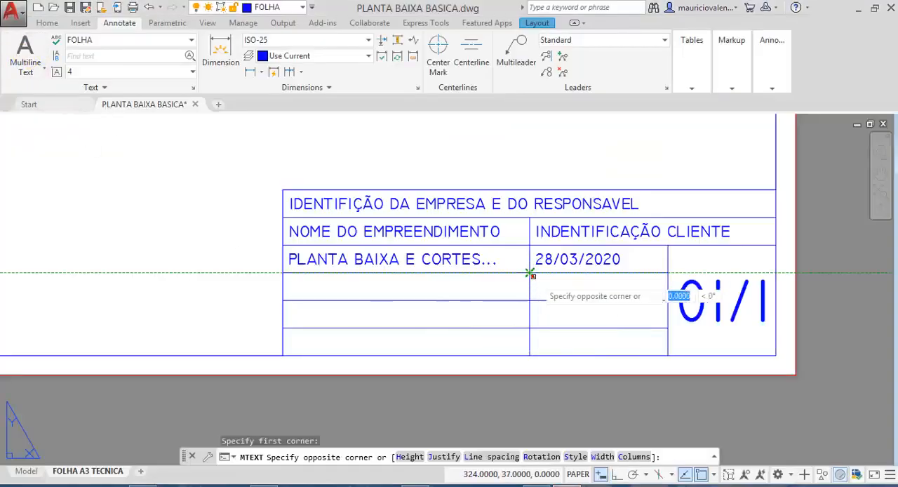
{"action": "left_click", "coordinate": [668, 300]}
{"action": "left_click", "coordinate": [427, 61]}
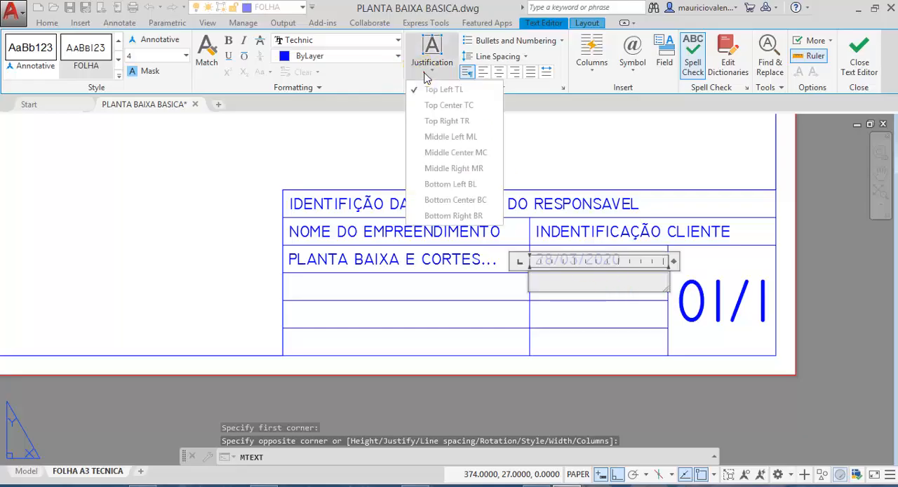
{"action": "left_click", "coordinate": [429, 138]}
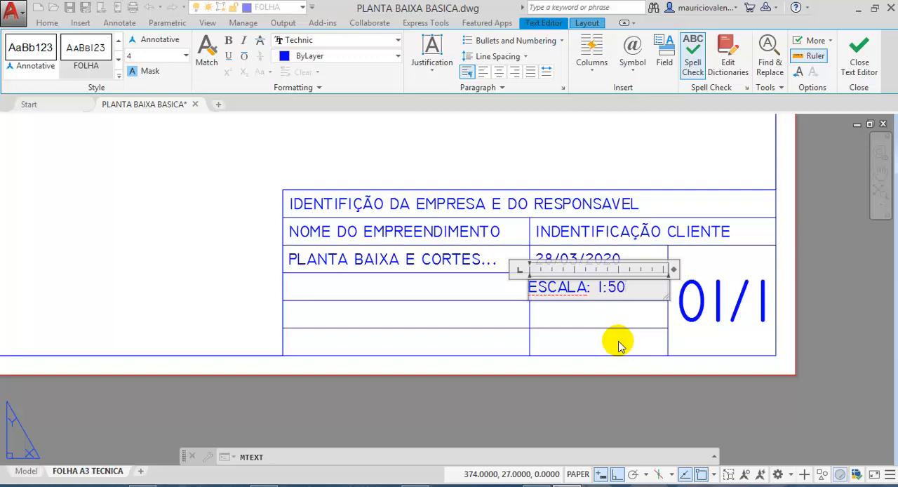
{"action": "left_click", "coordinate": [531, 287]}
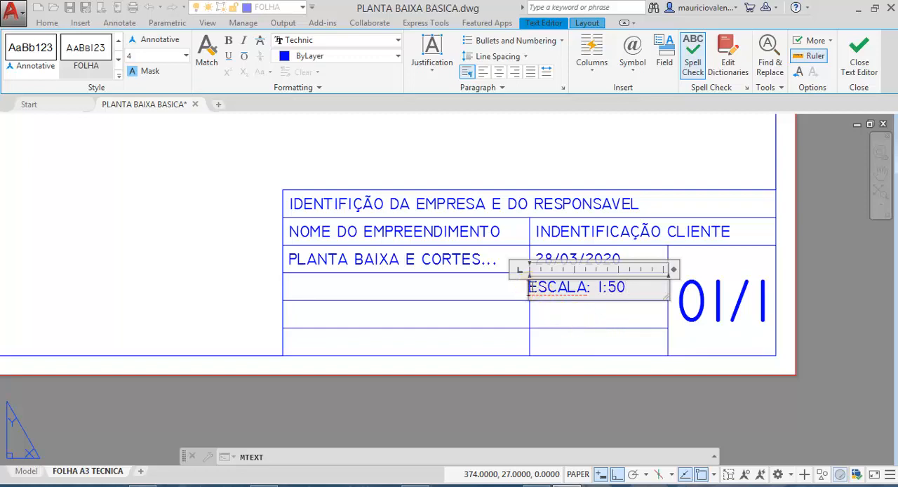
{"action": "left_click", "coordinate": [703, 300]}
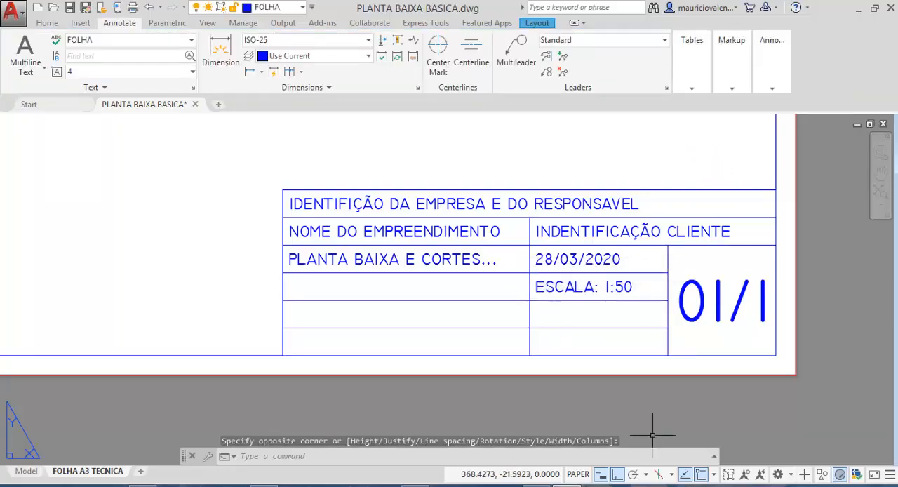
{"action": "key", "text": "Escape"}
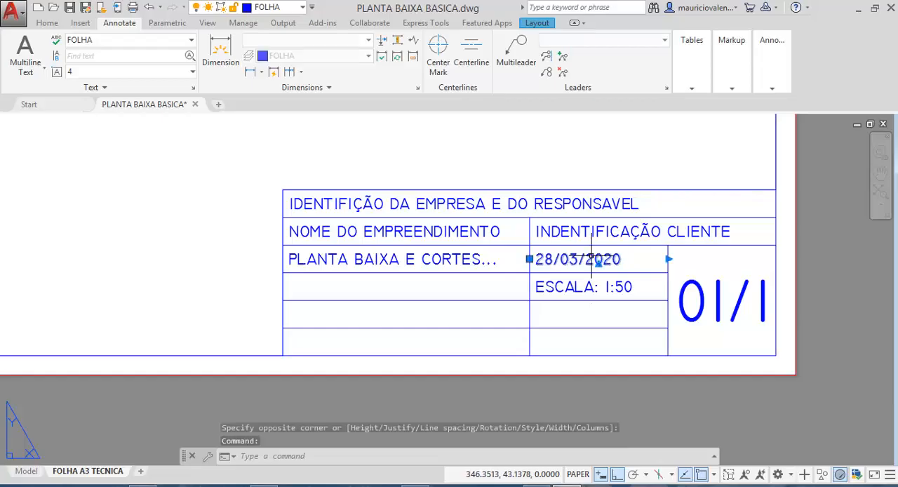
- Insert the prefix "DATA" before the date so the cell reads "DATA 28/03/2020" and finish the edit
{"action": "double_click", "coordinate": [592, 259]}
{"action": "left_click", "coordinate": [536, 258]}
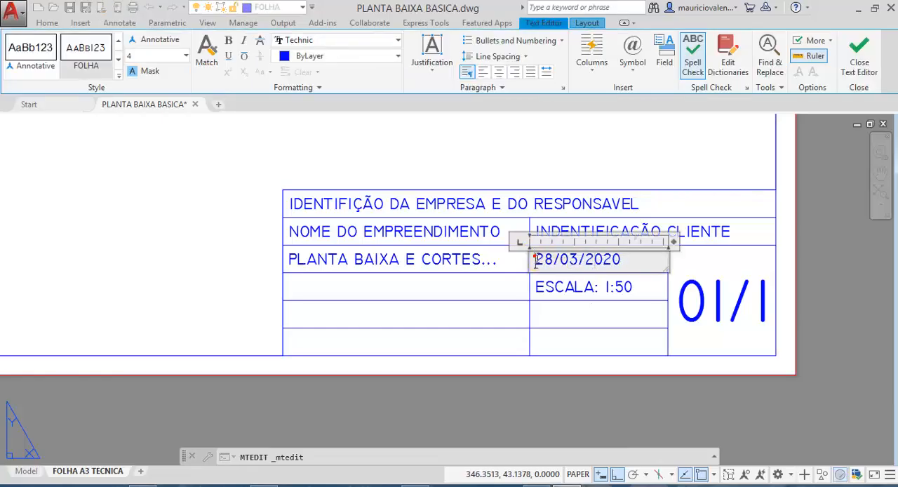
{"action": "type", "text": "DATA"}
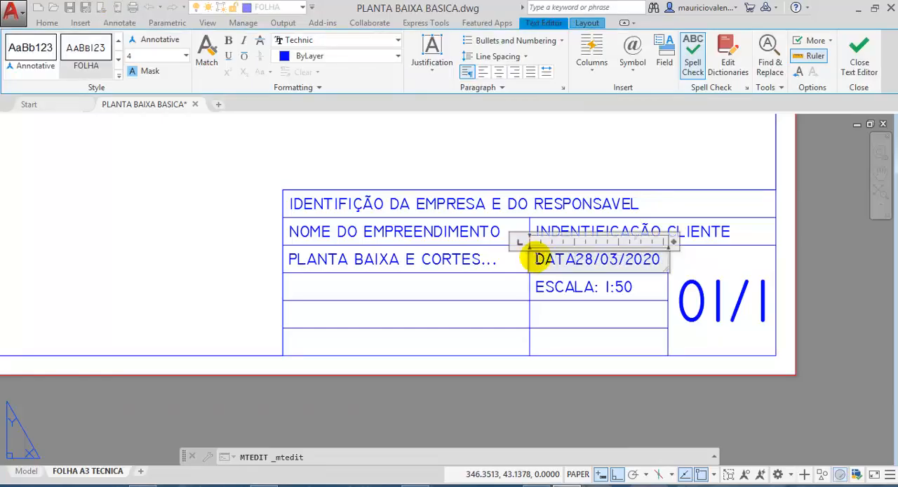
{"action": "left_click", "coordinate": [645, 157]}
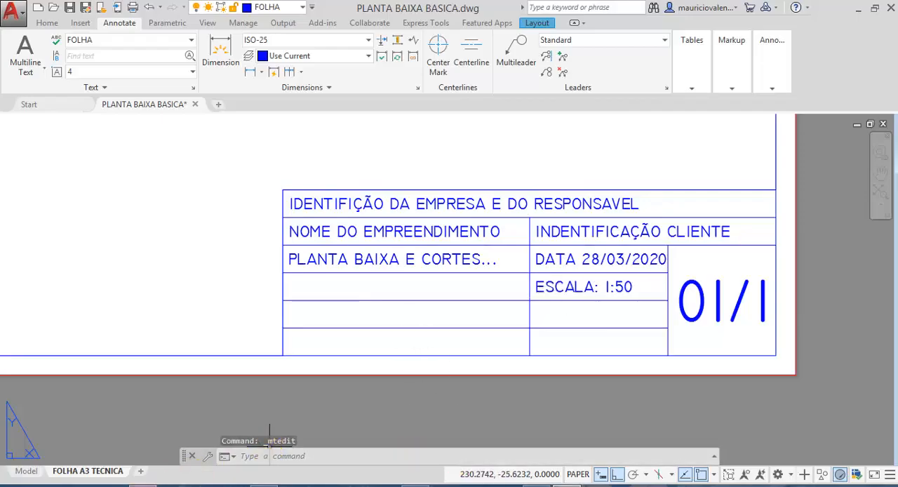
- Recheck the NBR 6492 legend items in Acrobat and, back in AutoCAD, create a Middle Left multiline text box in the cell below the drawing title
{"action": "left_click", "coordinate": [143, 485]}
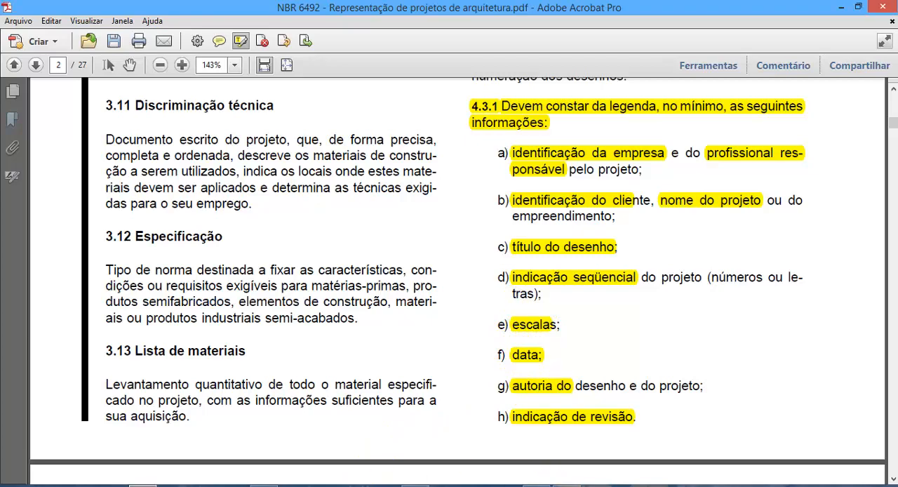
{"action": "left_click", "coordinate": [564, 485]}
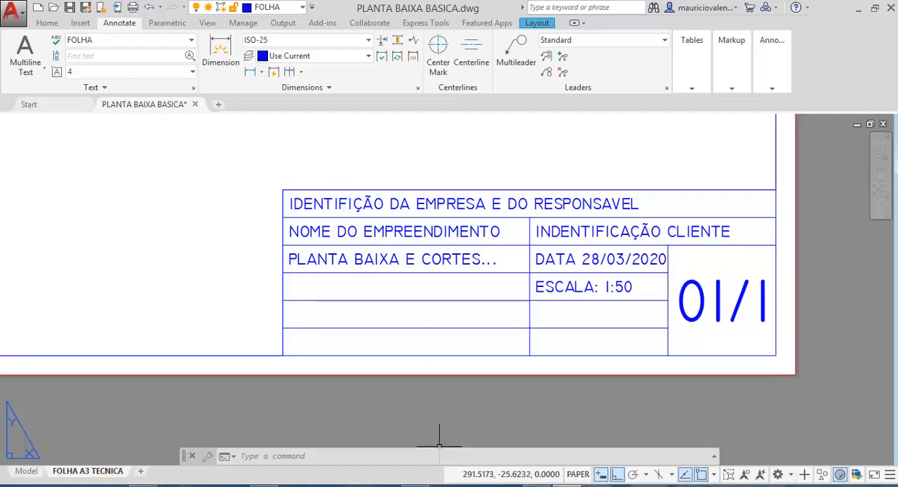
{"action": "left_click", "coordinate": [415, 485]}
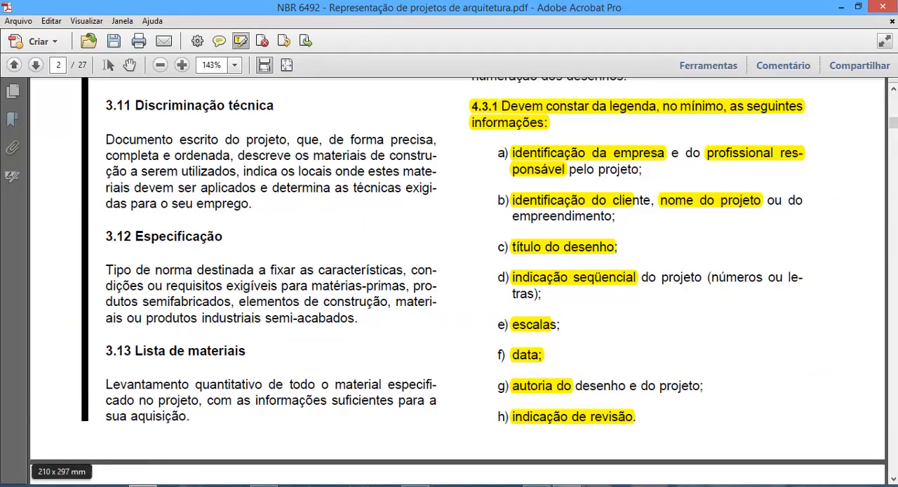
{"action": "mouse_move", "coordinate": [566, 484]}
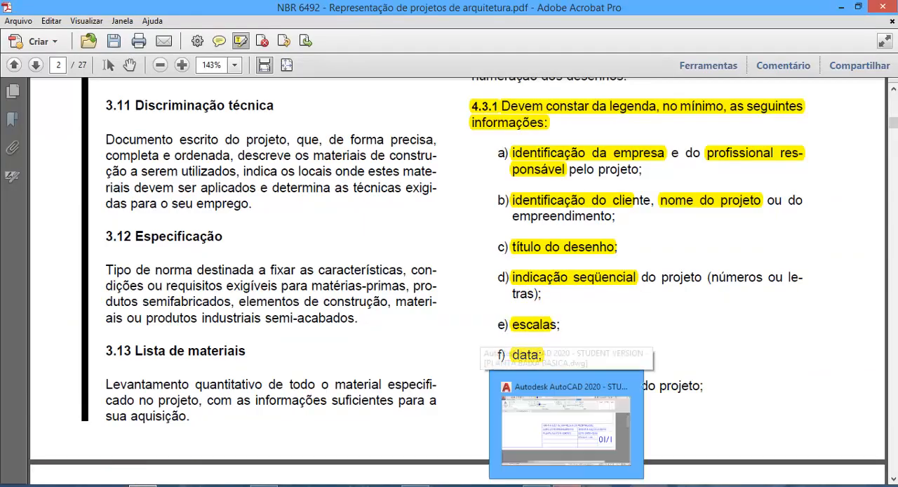
{"action": "left_click", "coordinate": [566, 429]}
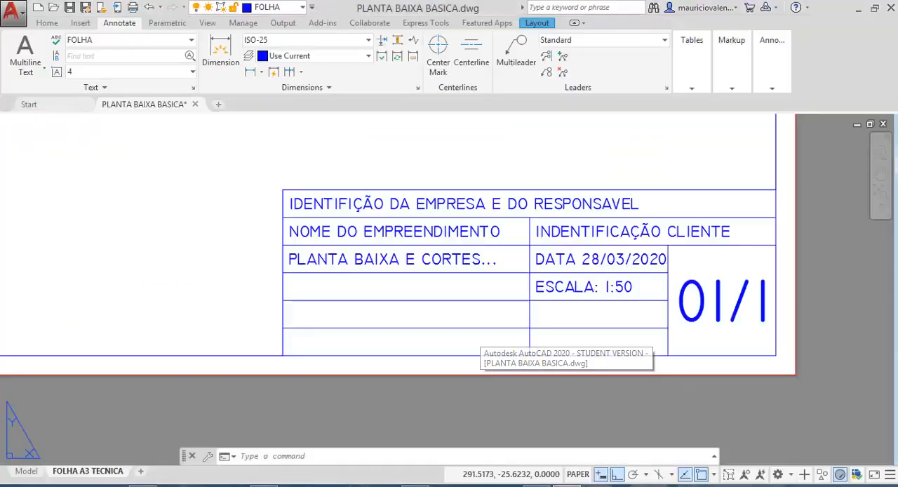
{"action": "left_click", "coordinate": [14, 46]}
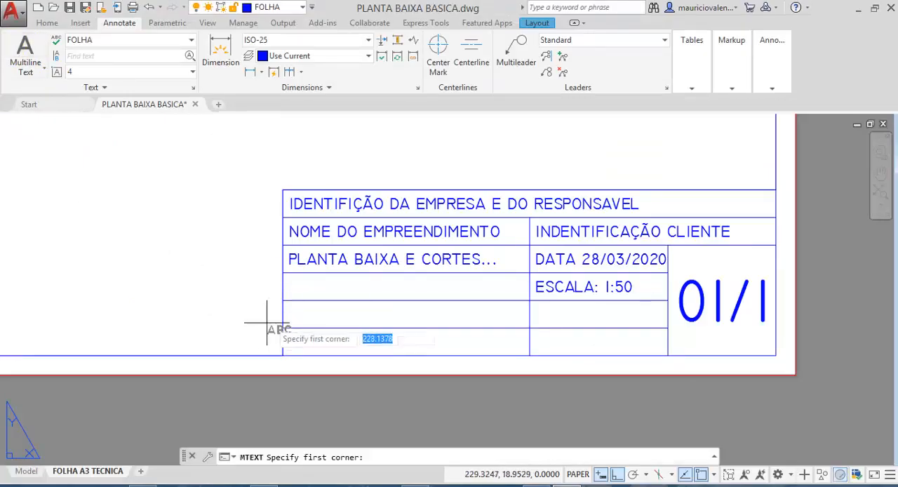
{"action": "left_click", "coordinate": [283, 273]}
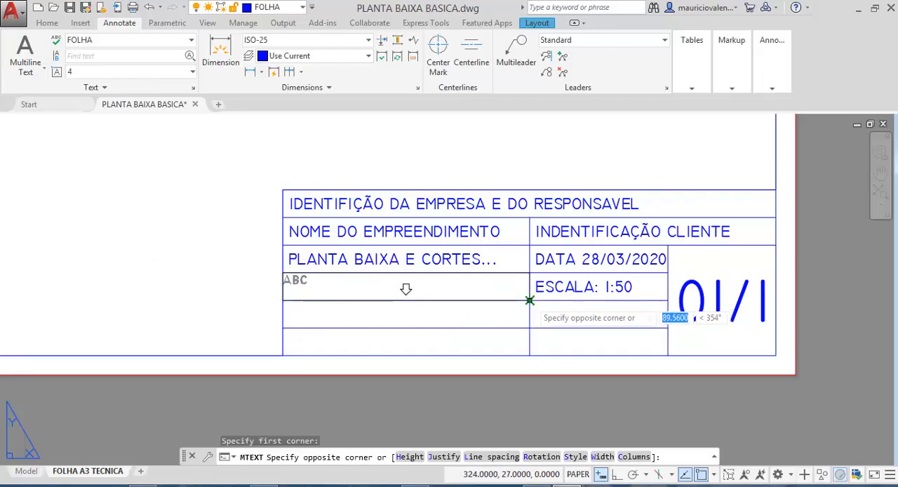
{"action": "left_click", "coordinate": [530, 299]}
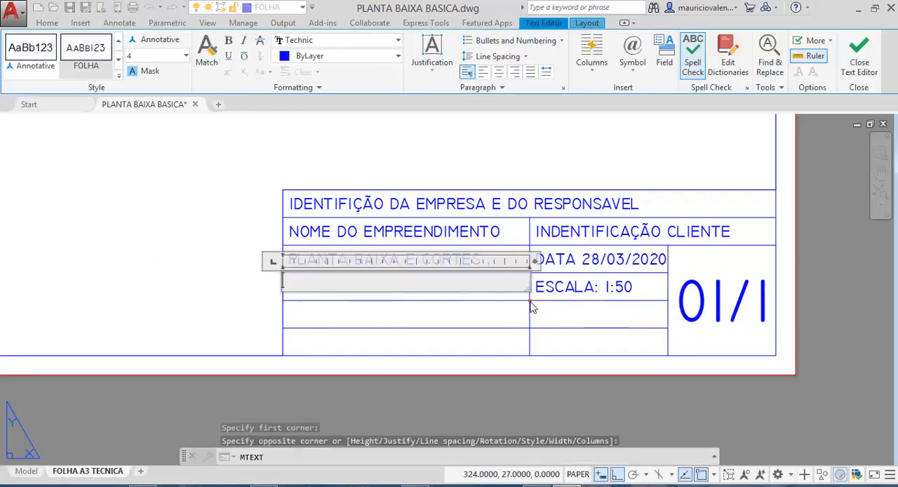
{"action": "left_click", "coordinate": [432, 69]}
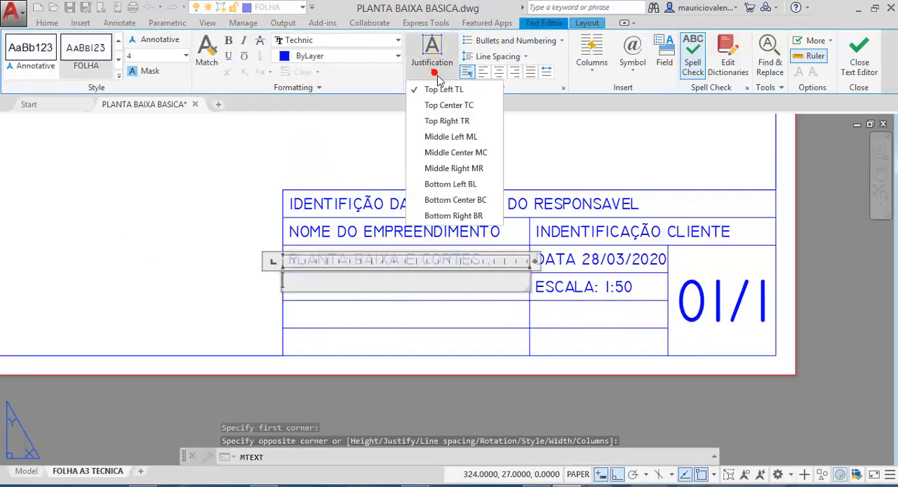
{"action": "left_click", "coordinate": [432, 139]}
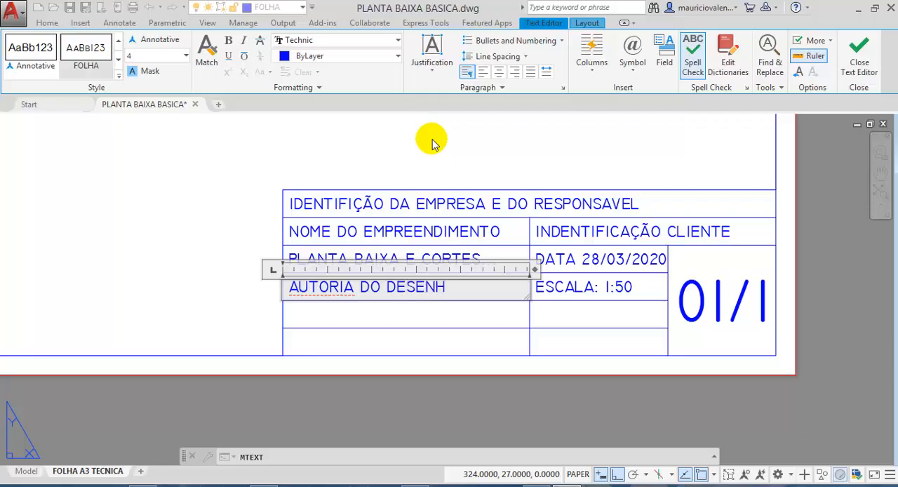
- Enter the authorship text "AUTORIA DO DESENHO (SEU NOME)" in the cell below the drawing title
{"action": "type", "text": "(SE"}
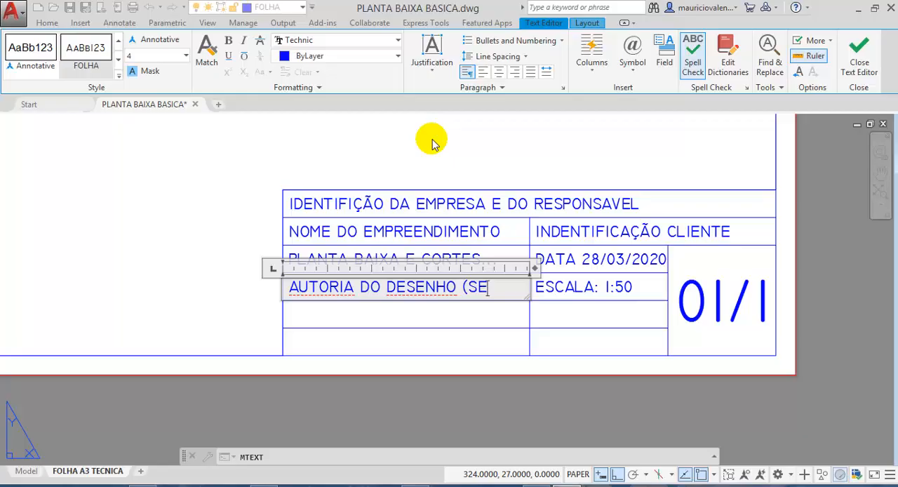
{"action": "type", "text": "U NOME"}
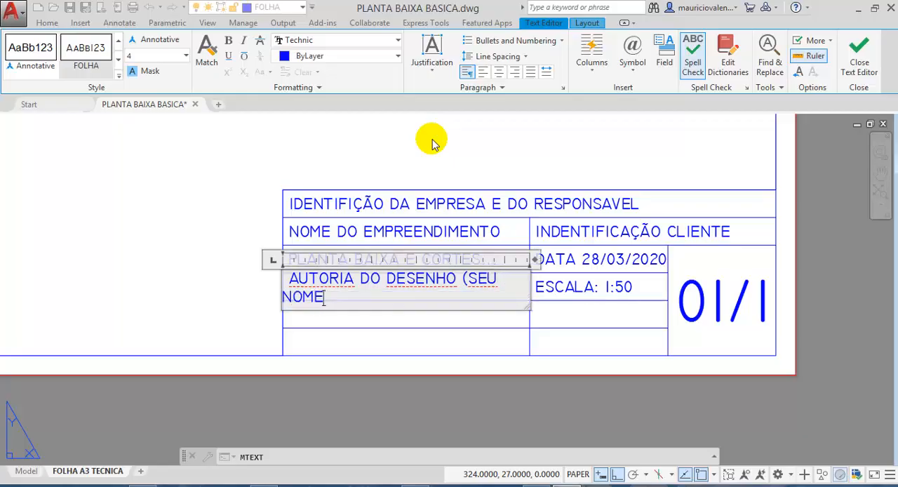
{"action": "type", "text": ")"}
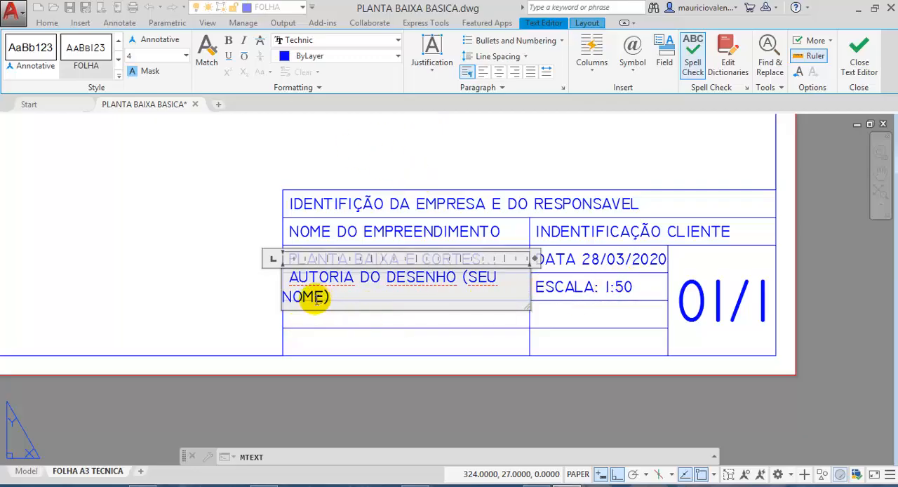
- Set the text height of "(SEU NOME)" in the authorship cell to 2.5 and finish the text object
{"action": "left_click", "coordinate": [463, 277], "text": "shift"}
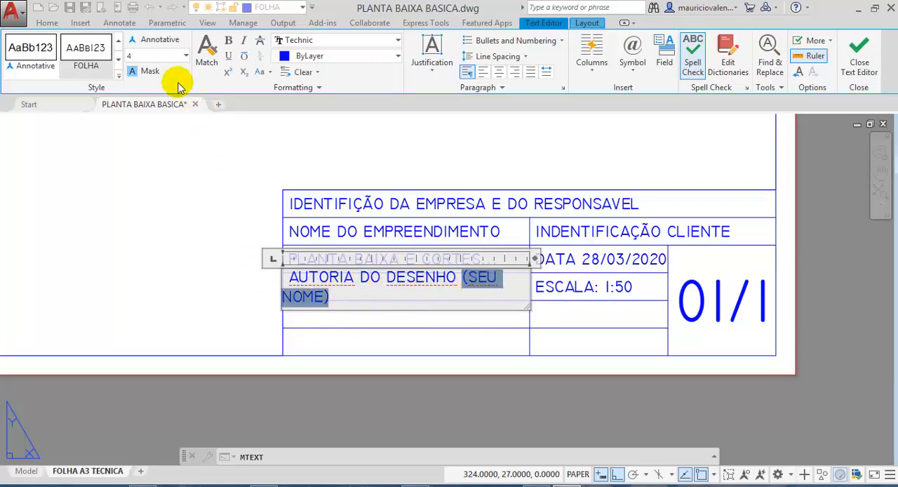
{"action": "left_click", "coordinate": [145, 56]}
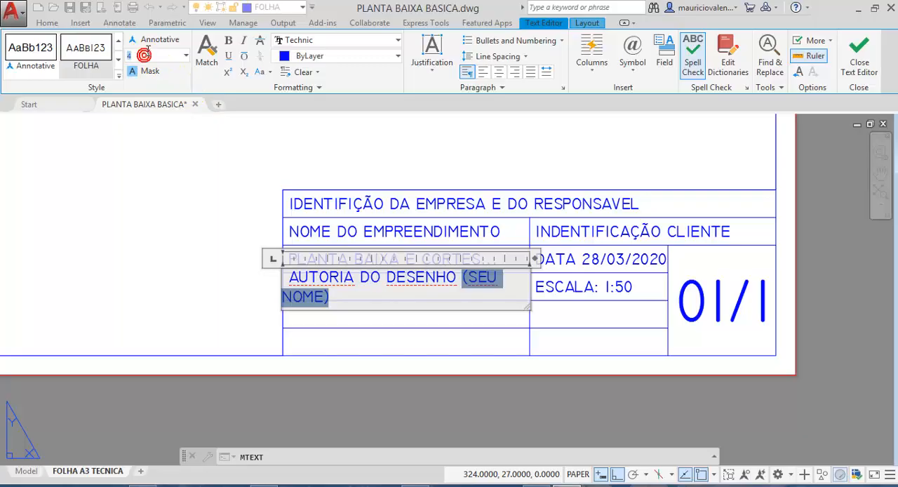
{"action": "type", "text": "2.5"}
{"action": "key", "text": "Return"}
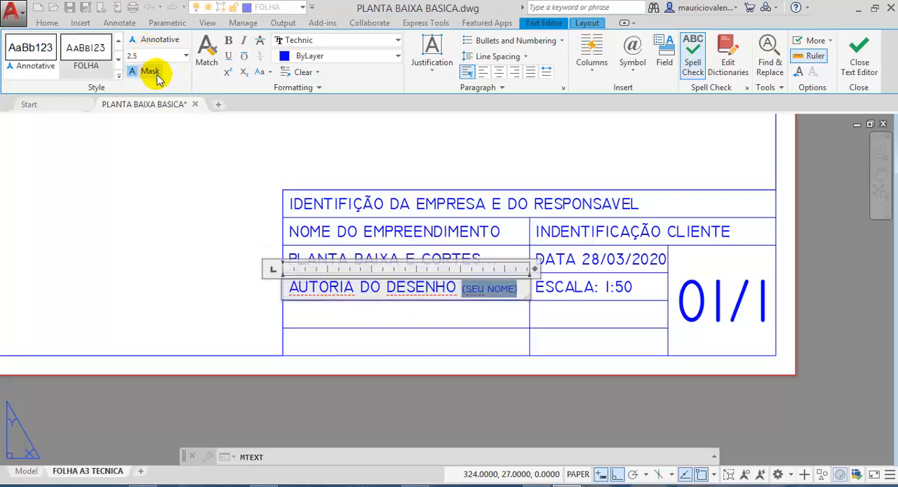
{"action": "left_click", "coordinate": [281, 150]}
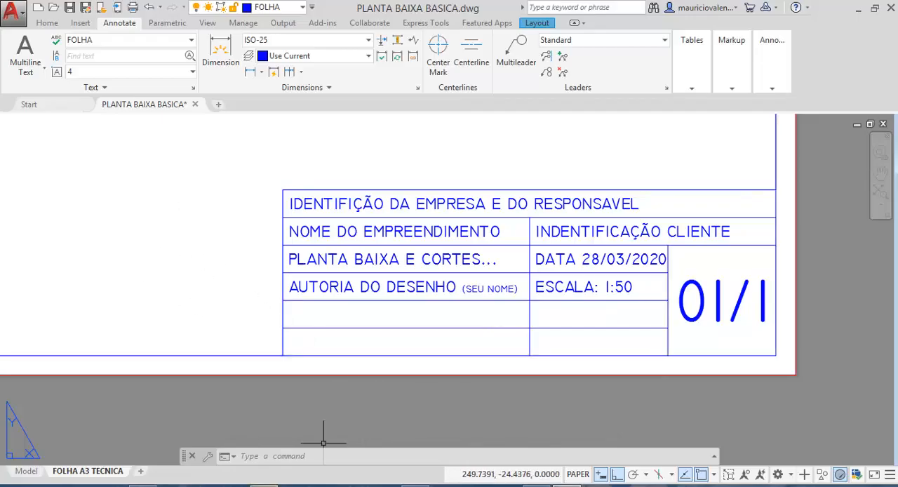
- Recheck the legend items in the NBR 6492 PDF in Acrobat and, back in AutoCAD, create a Middle Left multiline text box below the scale cell
{"action": "key", "text": "alt+Tab"}
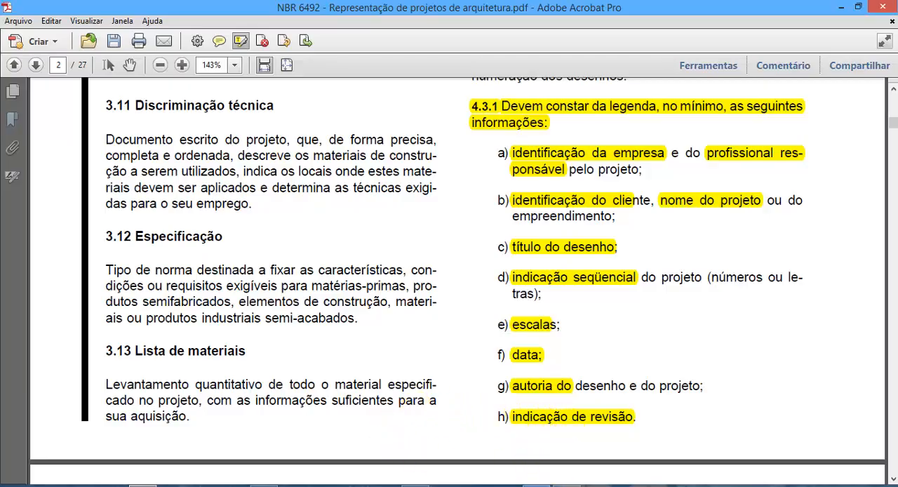
{"action": "left_click", "coordinate": [538, 486]}
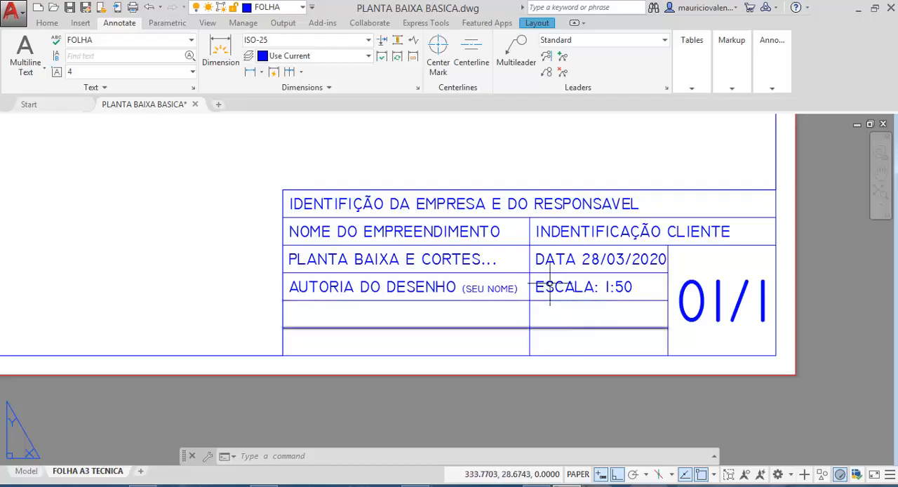
{"action": "left_click", "coordinate": [21, 47]}
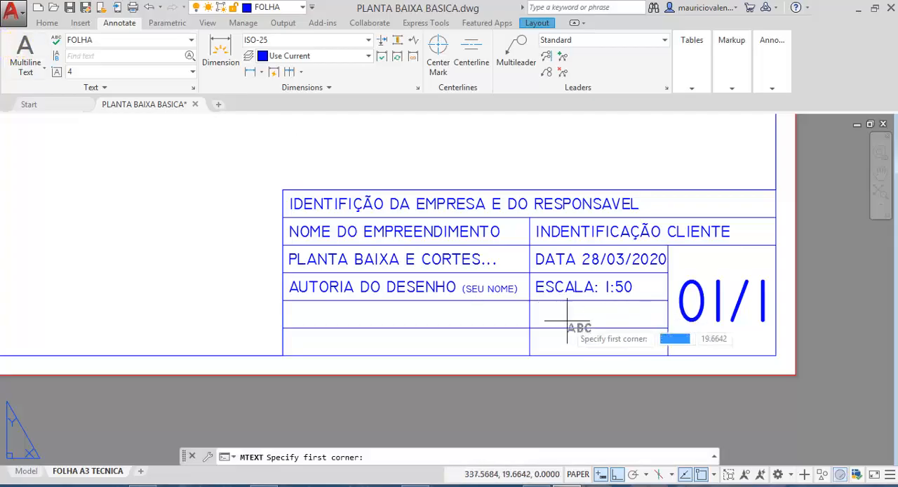
{"action": "left_click", "coordinate": [529, 301]}
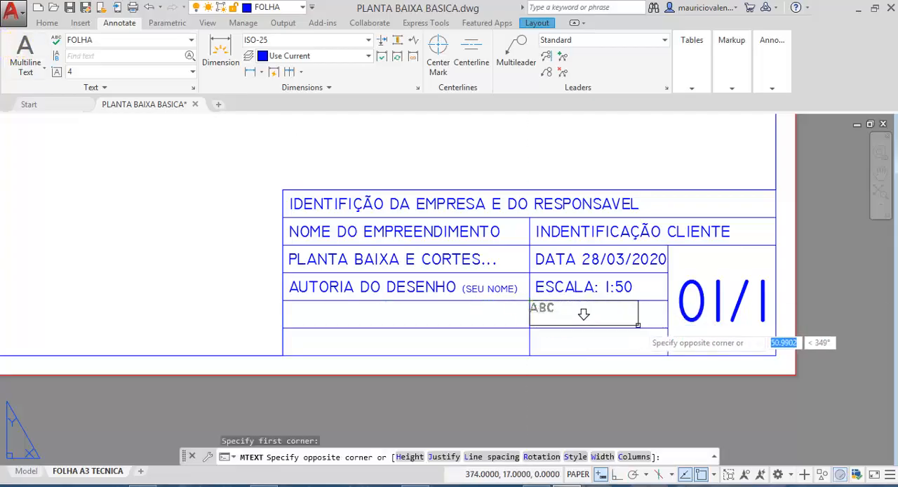
{"action": "left_click", "coordinate": [667, 329]}
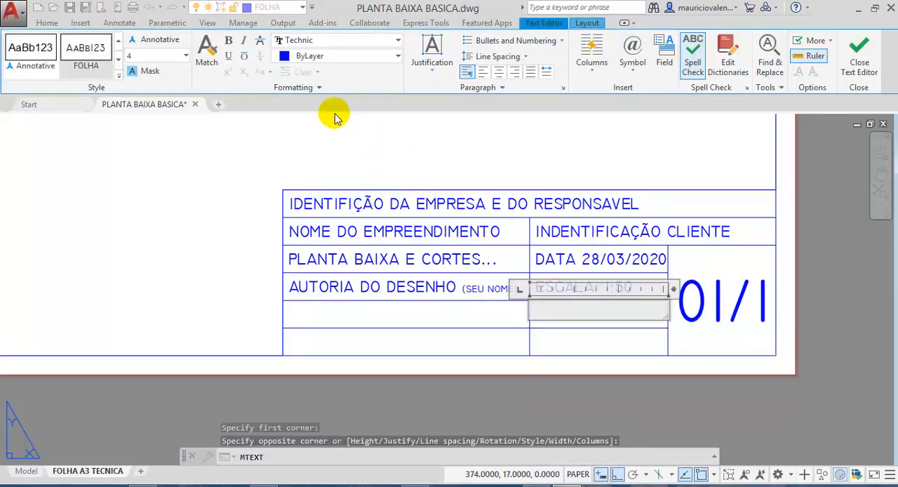
{"action": "left_click", "coordinate": [431, 62]}
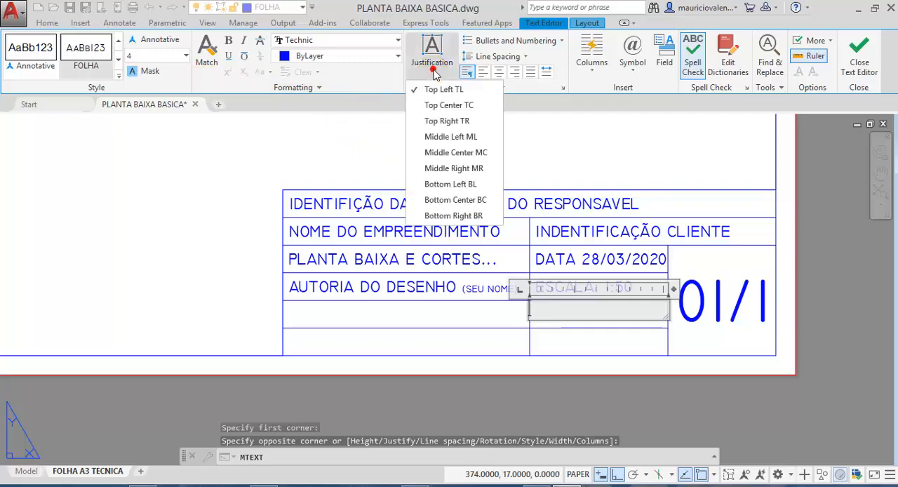
{"action": "left_click", "coordinate": [446, 137]}
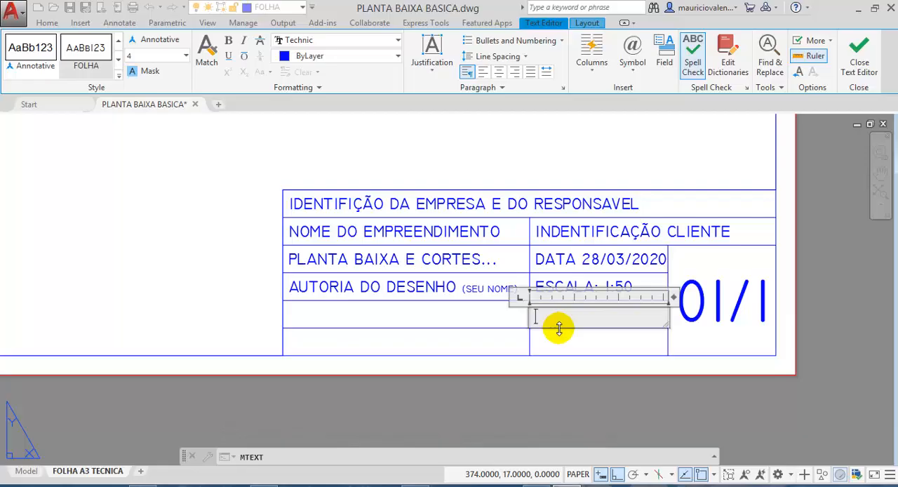
- Enter the version text "VERSAO: 001" in the cell below the scale and finish the text object
{"action": "type", "text": "VERSAO"}
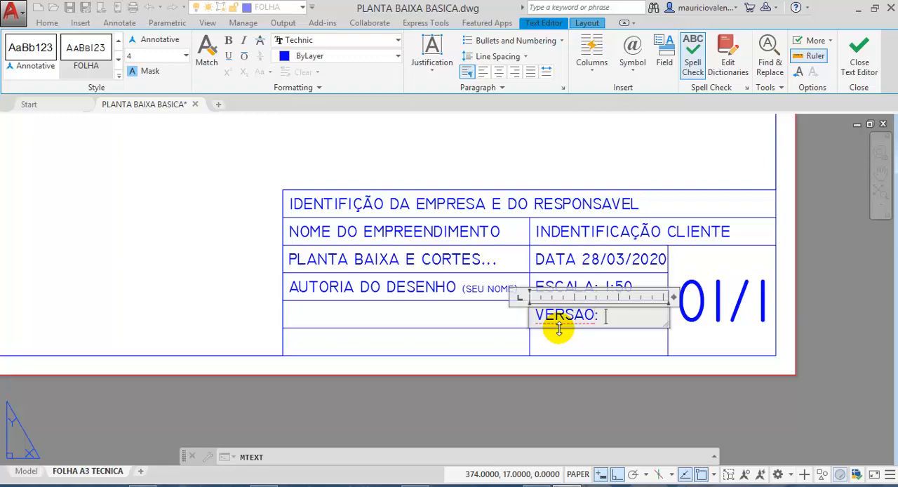
{"action": "type", "text": ": 001"}
{"action": "left_click", "coordinate": [546, 163]}
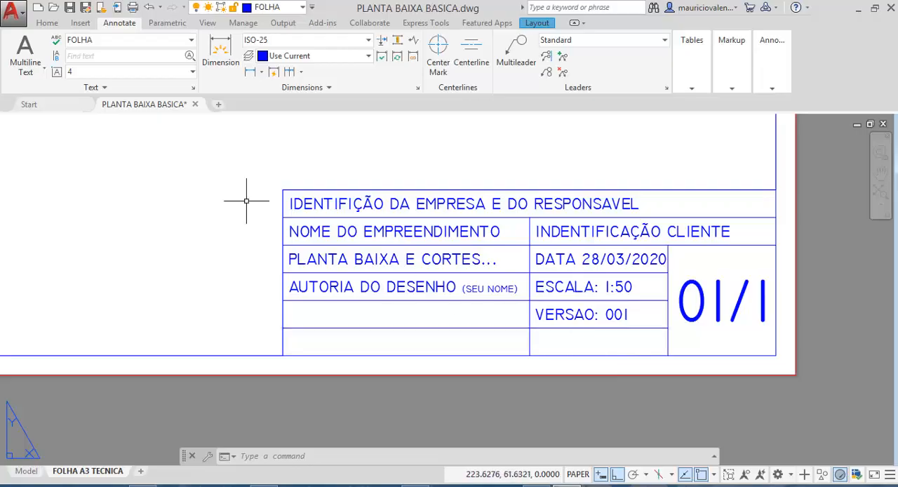
- Create a multiline text box with Middle Left justification in the empty cell below the version
{"action": "left_click", "coordinate": [25, 47]}
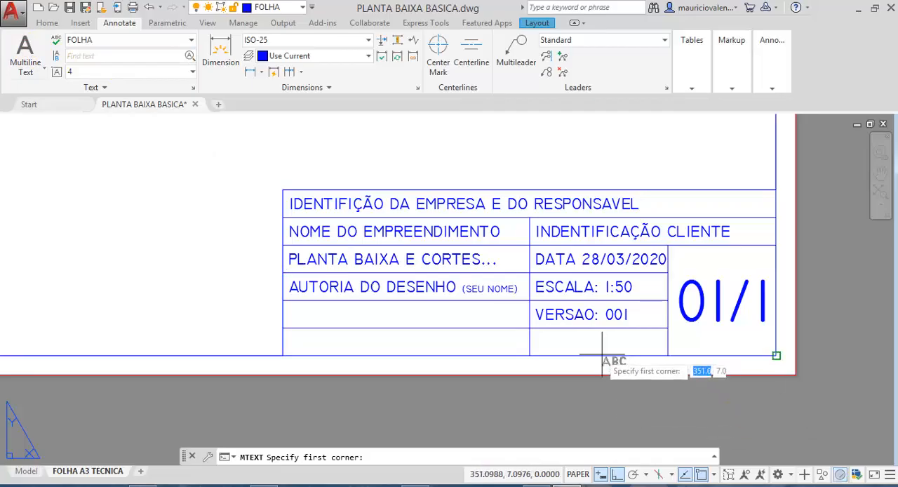
{"action": "left_click", "coordinate": [529, 326]}
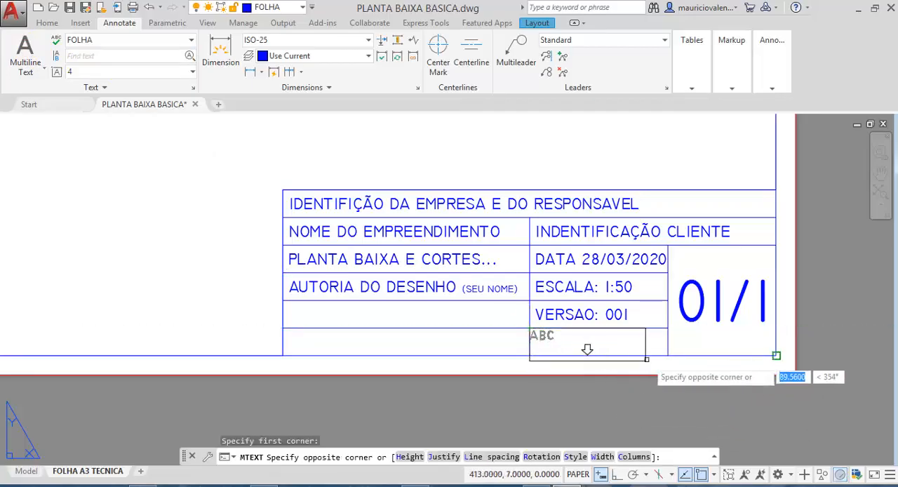
{"action": "left_click", "coordinate": [667, 358]}
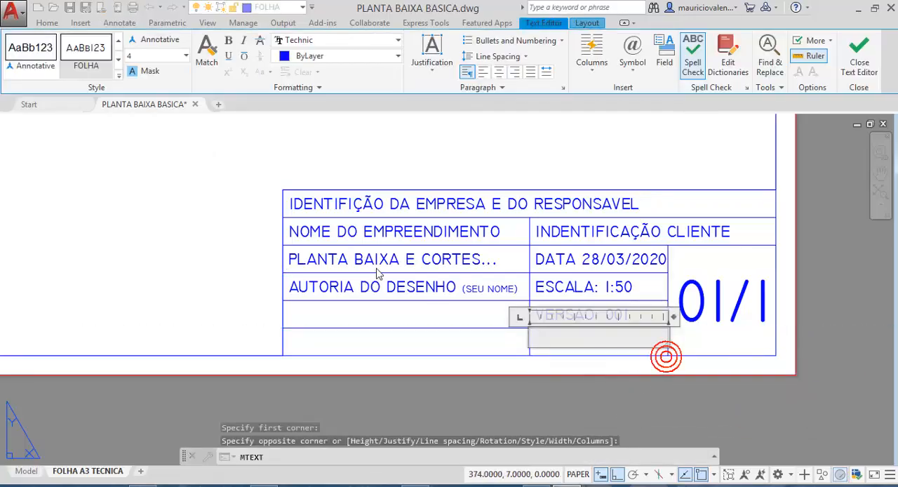
{"action": "left_click", "coordinate": [440, 78]}
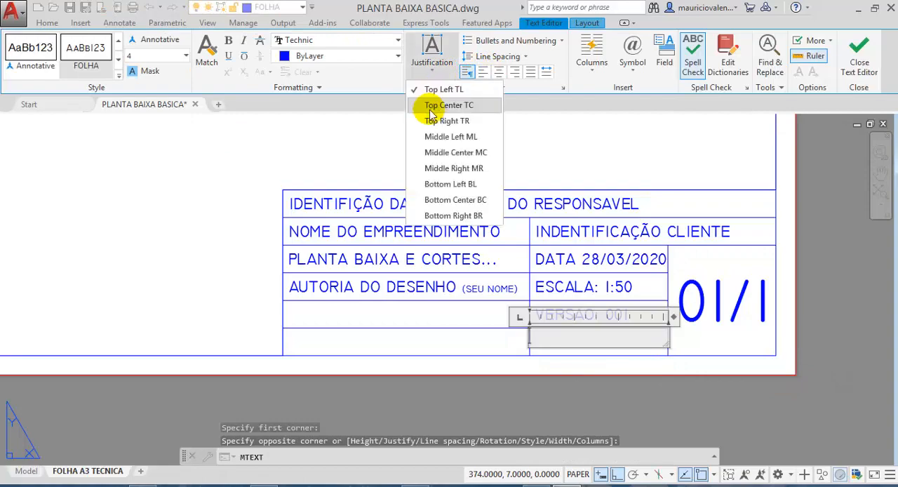
{"action": "left_click", "coordinate": [434, 136]}
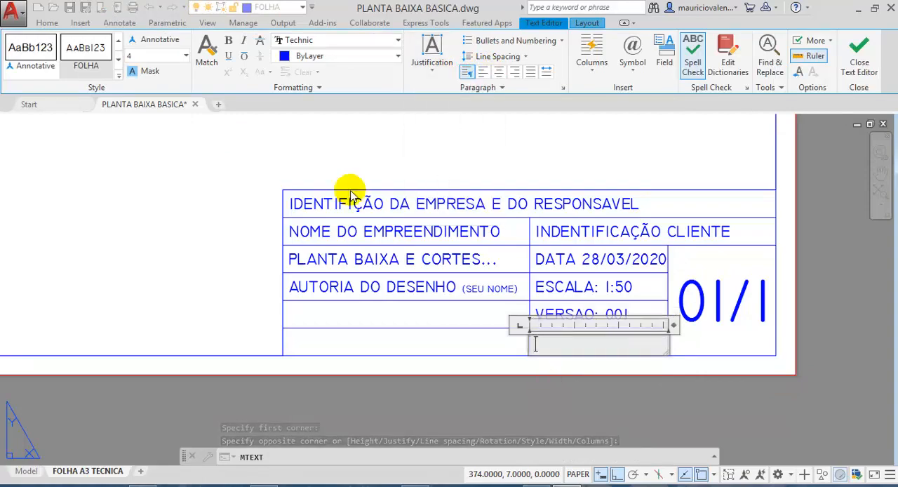
- Enter the revision date text "DATA REVISÃO: 31/03/2020" in the cell below the version
{"action": "type", "text": "DA"}
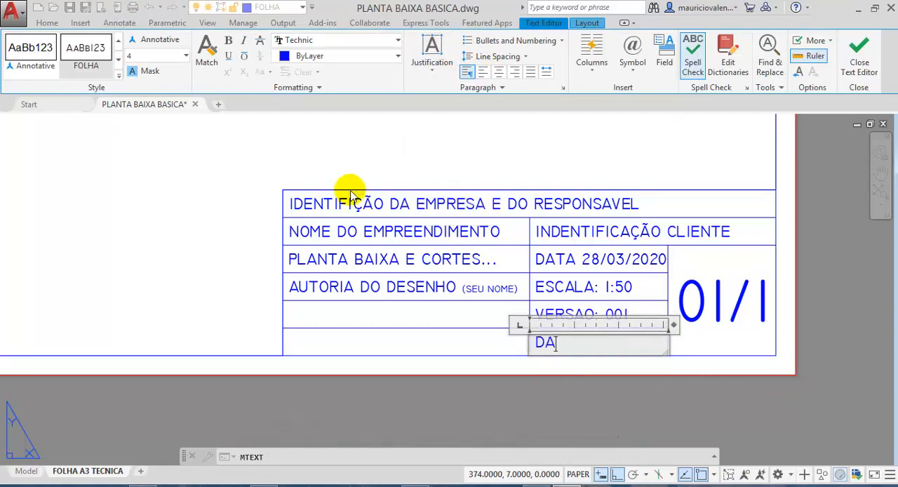
{"action": "type", "text": "TA"}
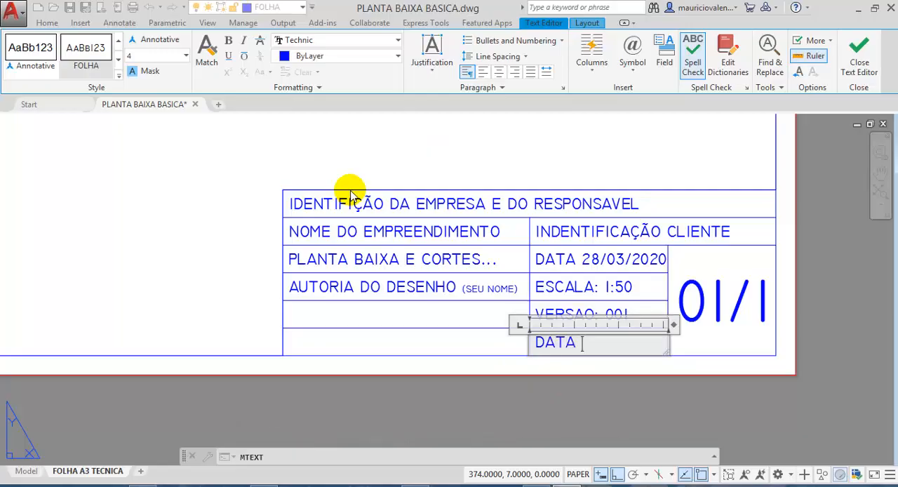
{"action": "type", "text": " REVISÃO"}
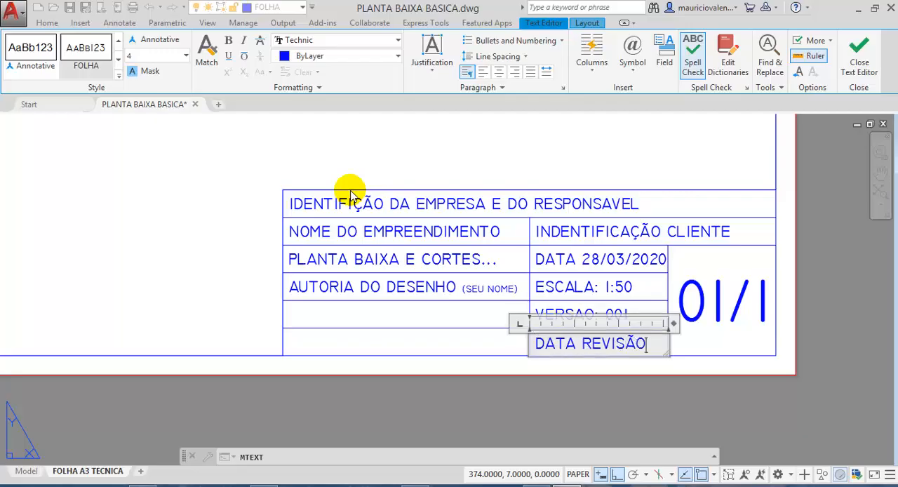
{"action": "type", "text": ":"}
{"action": "type", "text": "31"}
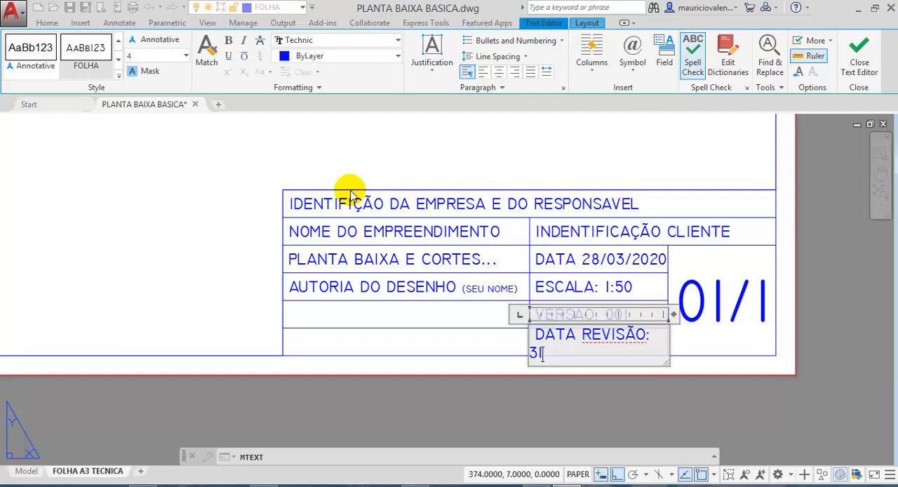
{"action": "type", "text": "/03/2020"}
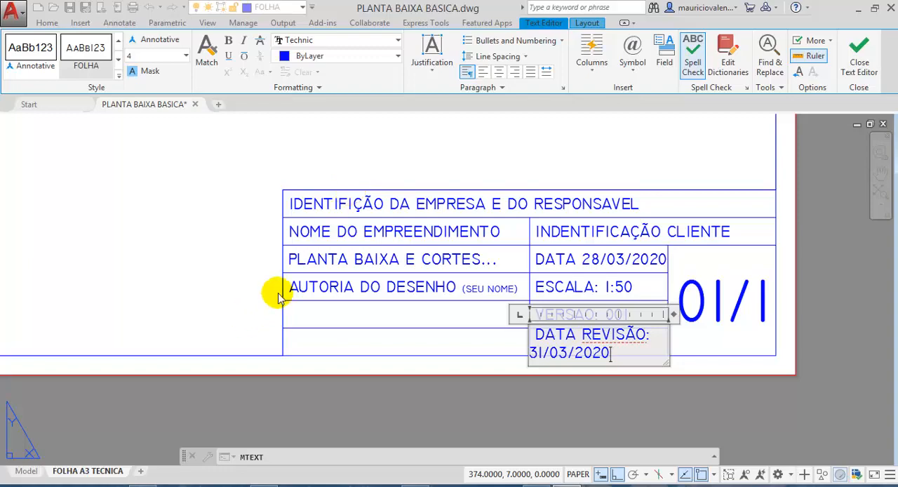
- Set the text height of the whole revision date entry to 2.5 and finish the text object
{"action": "left_click_drag", "start_coordinate": [611, 352], "coordinate": [526, 340]}
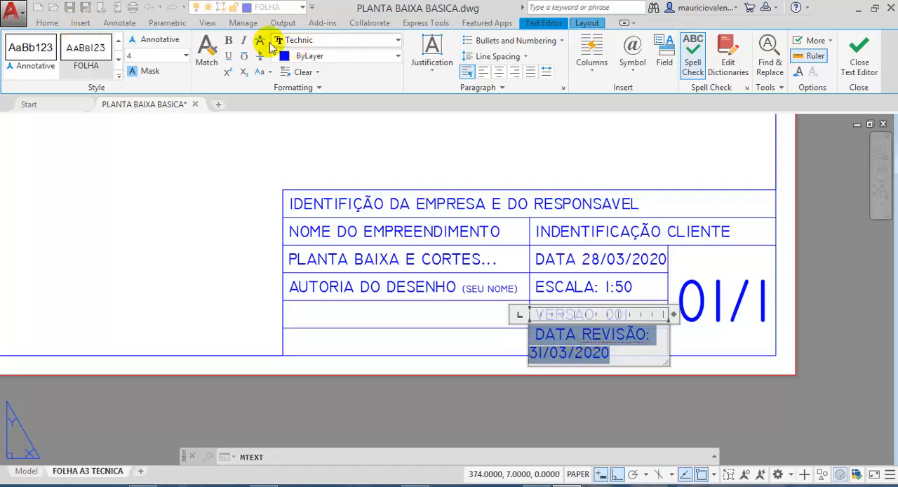
{"action": "type", "text": "2.5"}
{"action": "key", "text": "Return"}
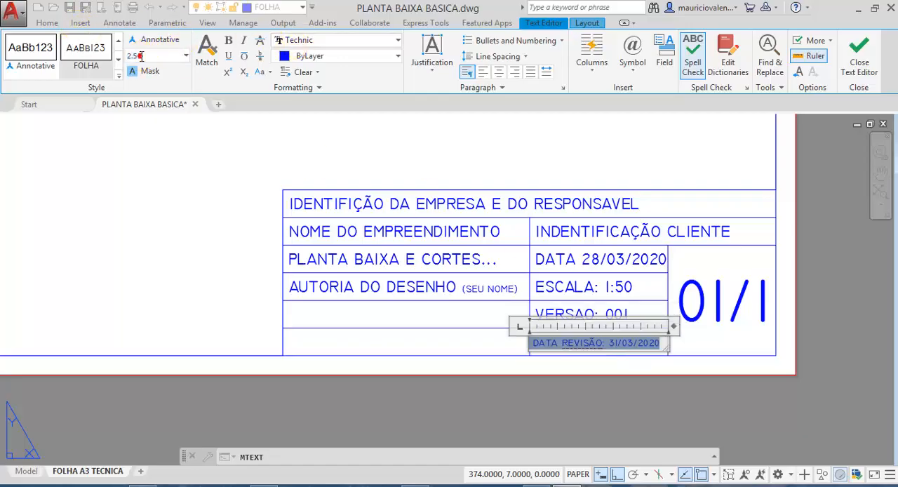
{"action": "left_click", "coordinate": [523, 154]}
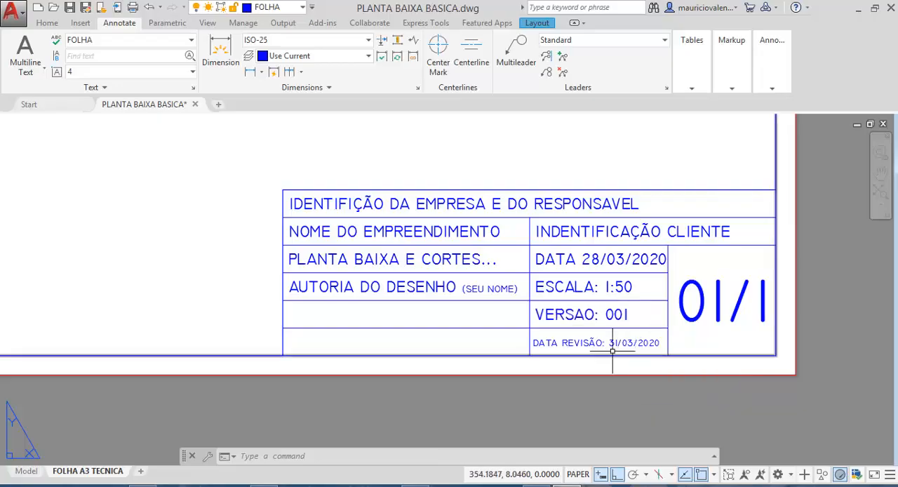
- Replace the day and month of the revision date with zeros so the cell reads "DATA REVISÃO: 00/00/2020", and finish the edit
{"action": "double_click", "coordinate": [611, 343]}
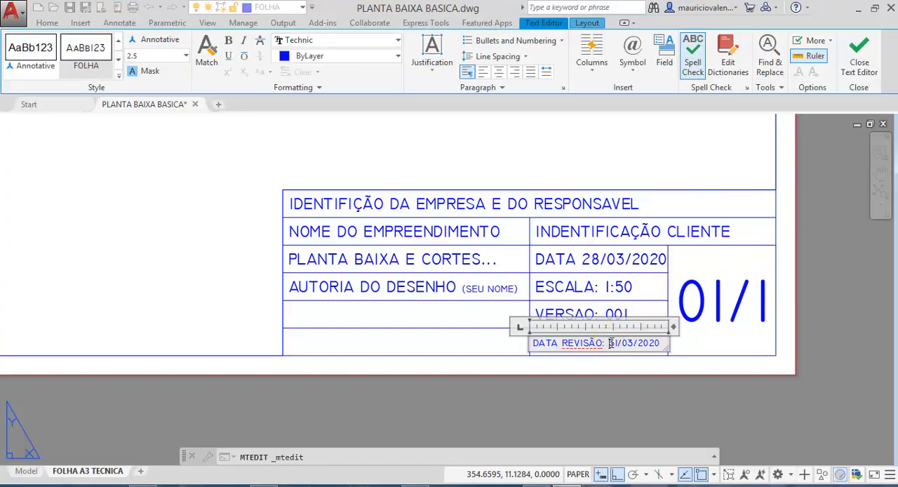
{"action": "double_click", "coordinate": [612, 342]}
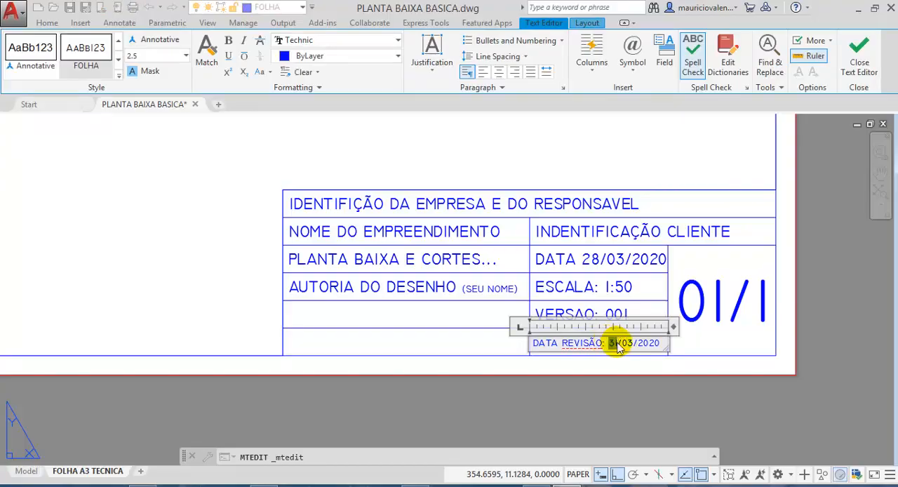
{"action": "type", "text": "00"}
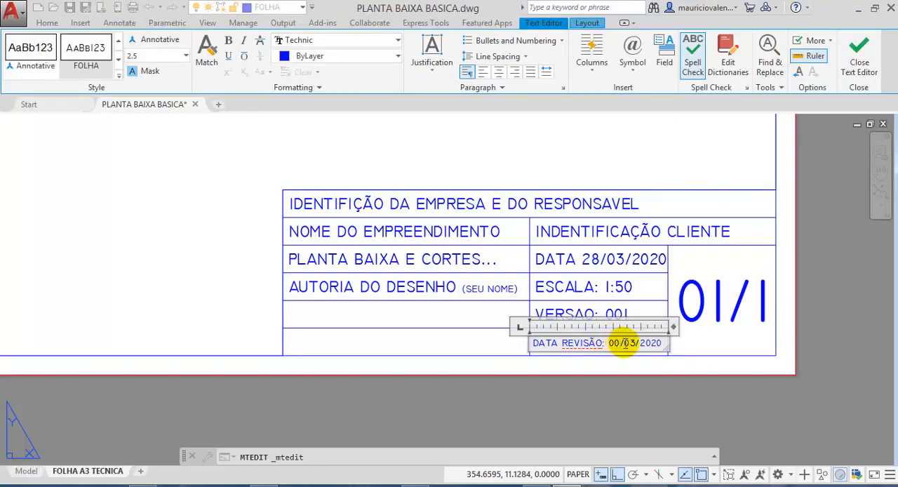
{"action": "left_click_drag", "start_coordinate": [624, 343], "coordinate": [636, 345]}
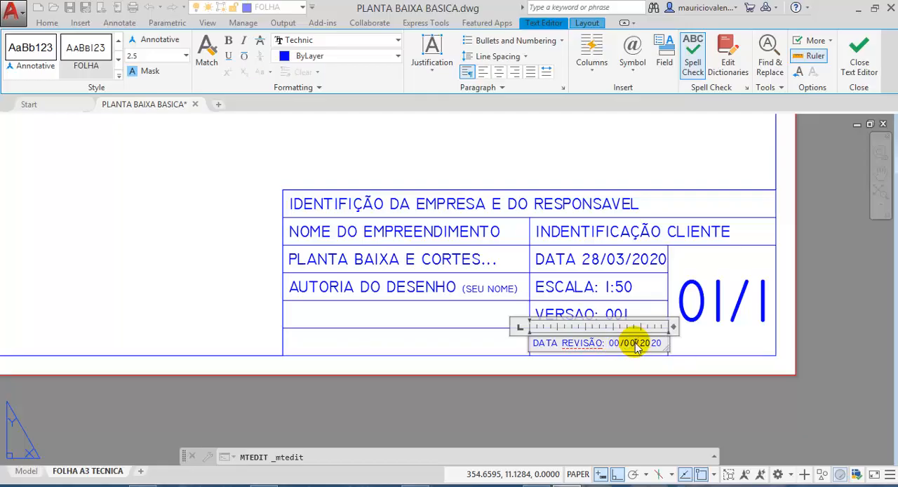
{"action": "type", "text": "00"}
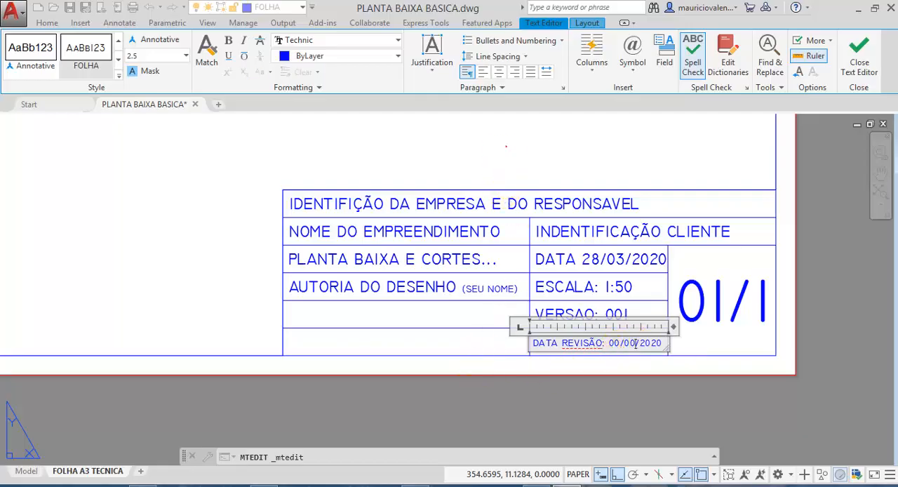
{"action": "left_click", "coordinate": [504, 153]}
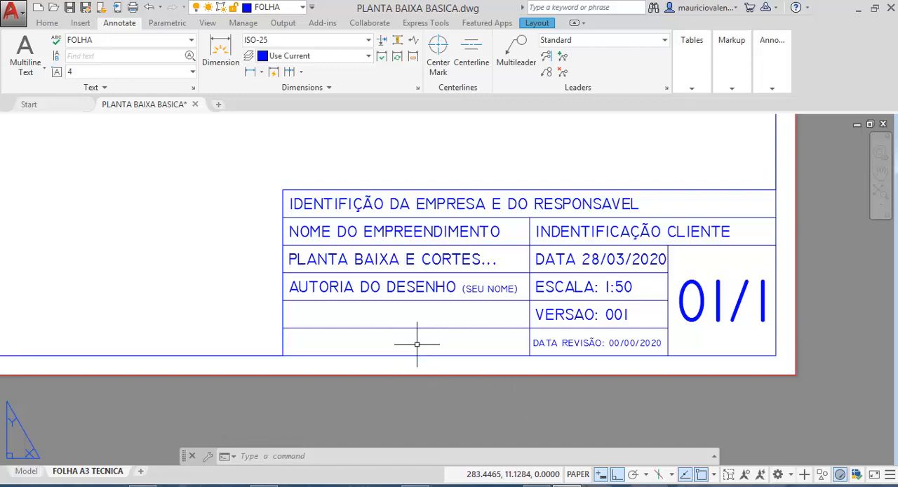
- Trim away the line between the two empty cells below the authorship text to merge them into one
{"action": "left_click", "coordinate": [43, 23]}
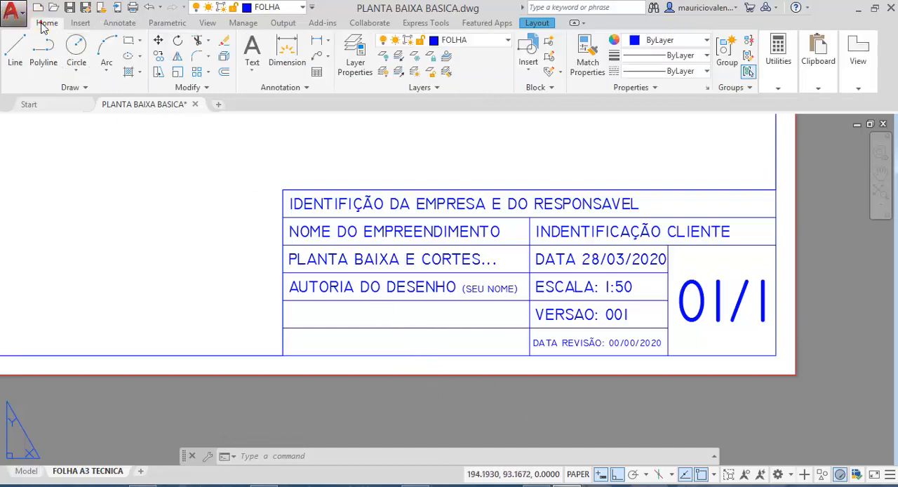
{"action": "left_click", "coordinate": [197, 40]}
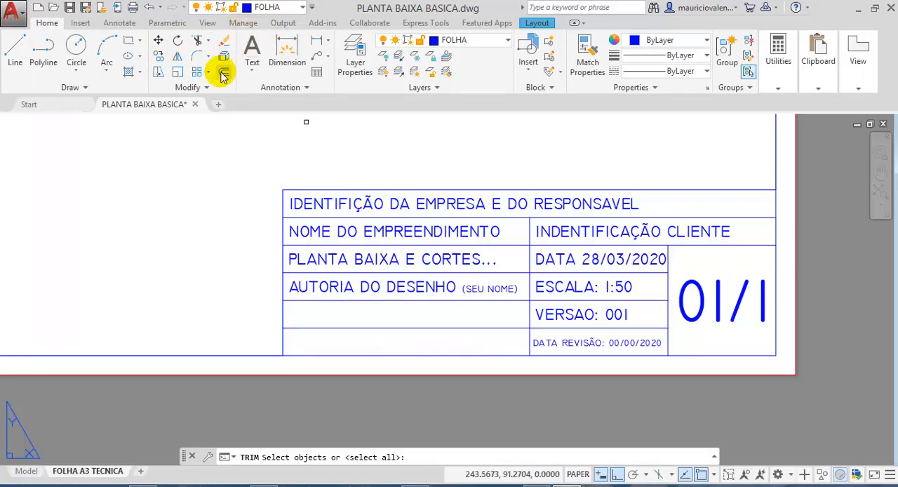
{"action": "key", "text": "Return"}
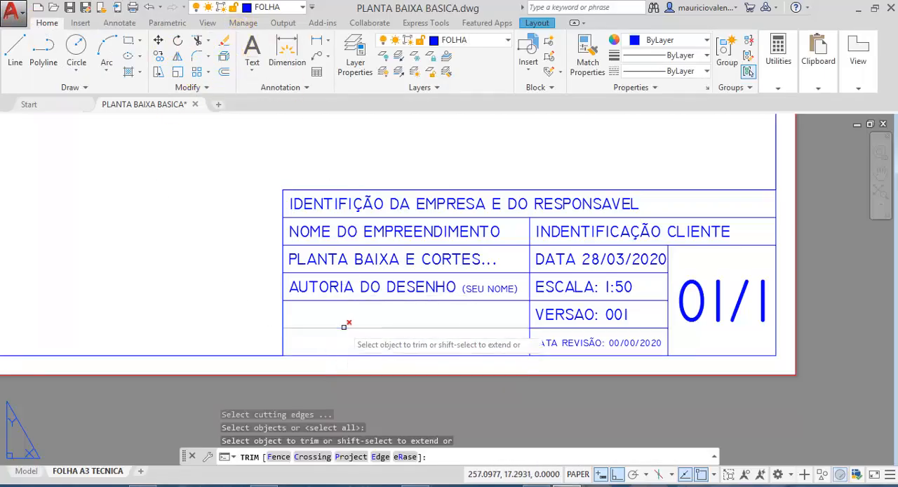
{"action": "left_click", "coordinate": [344, 326]}
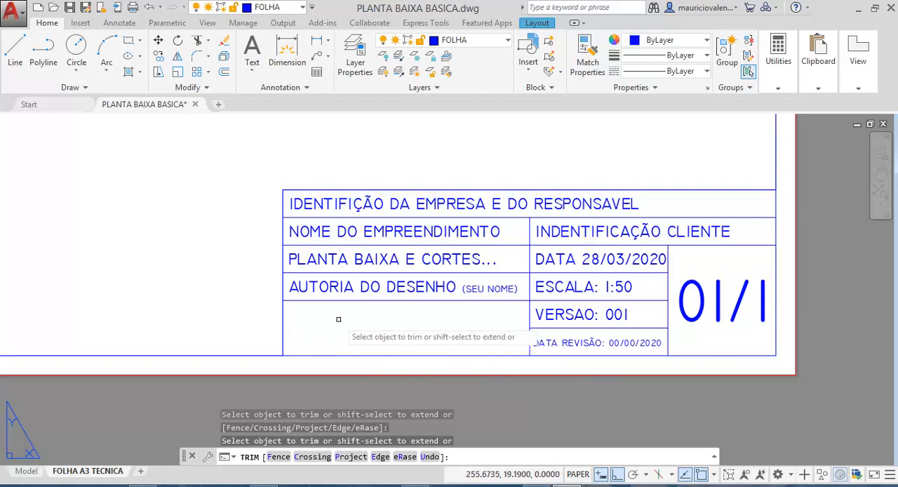
- Add top-left justified multiline text reading "OBSERVAÇÃO OU CARIMBO:" across the merged empty cell below the authorship text
{"action": "left_click", "coordinate": [117, 23]}
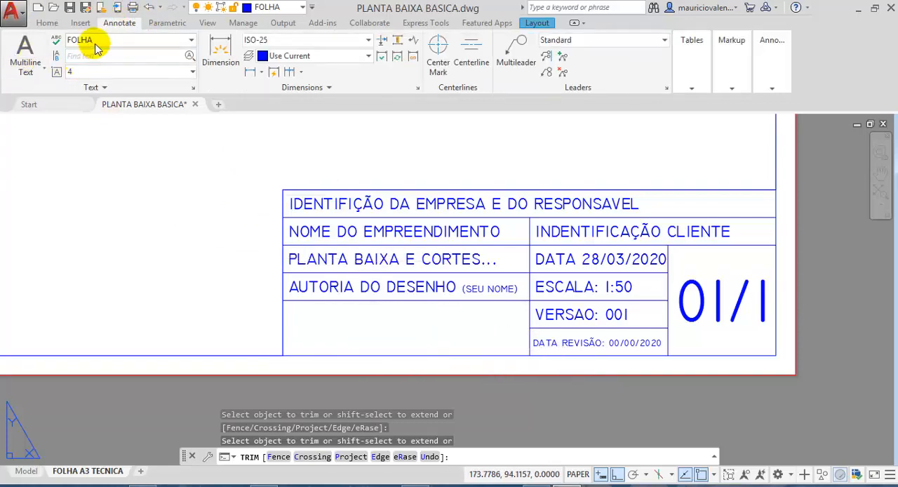
{"action": "left_click", "coordinate": [23, 49]}
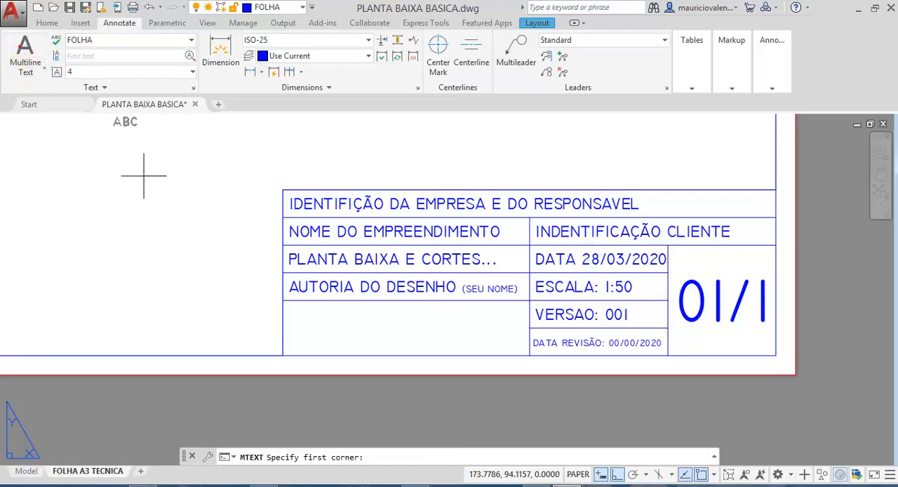
{"action": "left_click", "coordinate": [282, 301]}
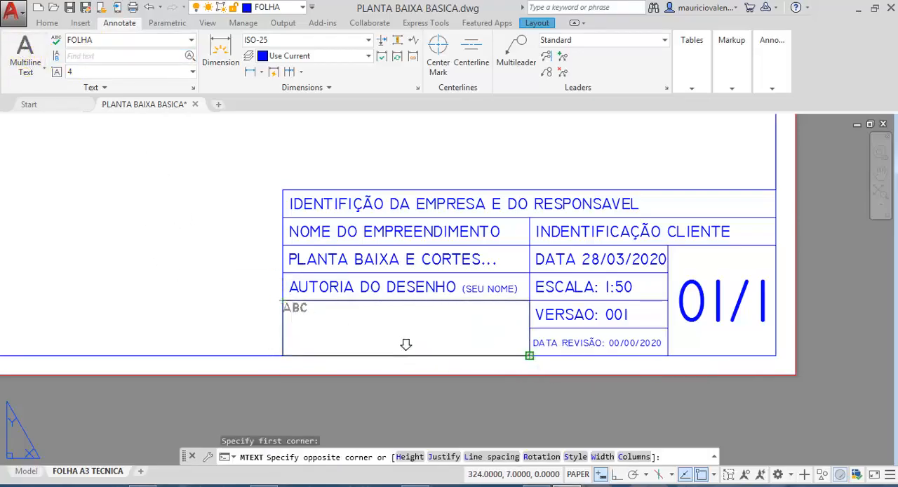
{"action": "left_click", "coordinate": [528, 356]}
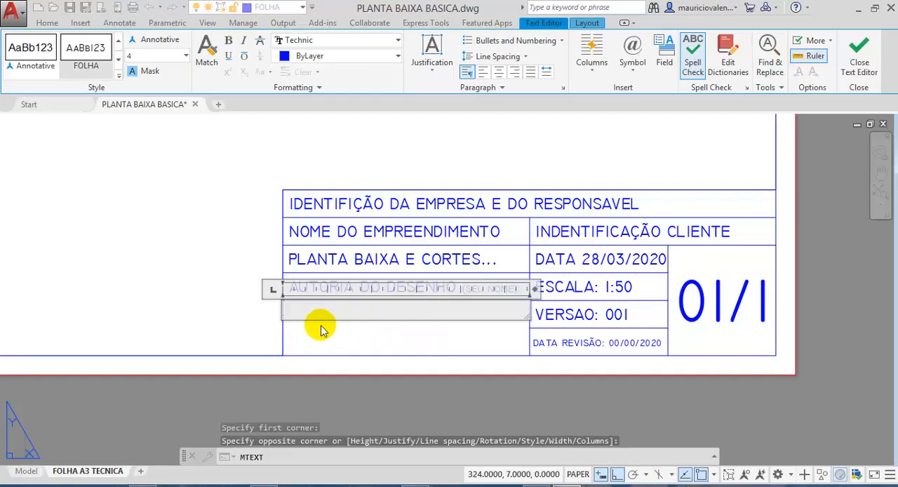
{"action": "left_click", "coordinate": [431, 70]}
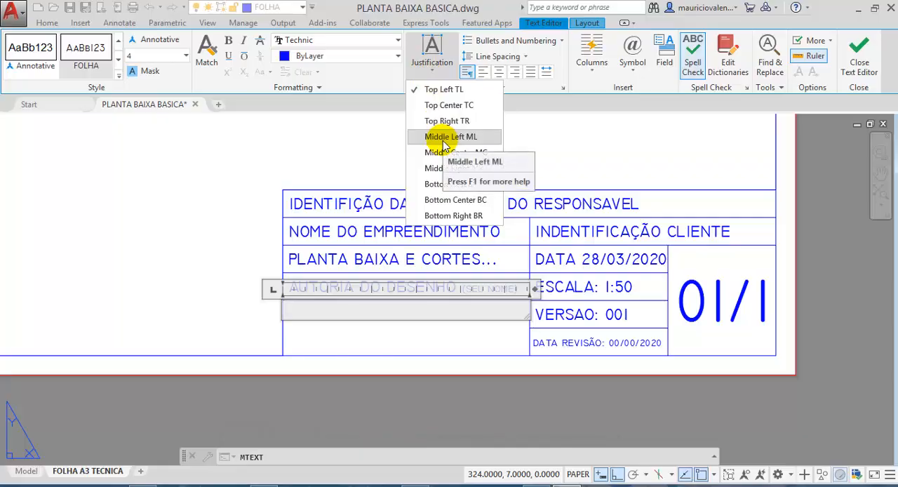
{"action": "left_click", "coordinate": [428, 91]}
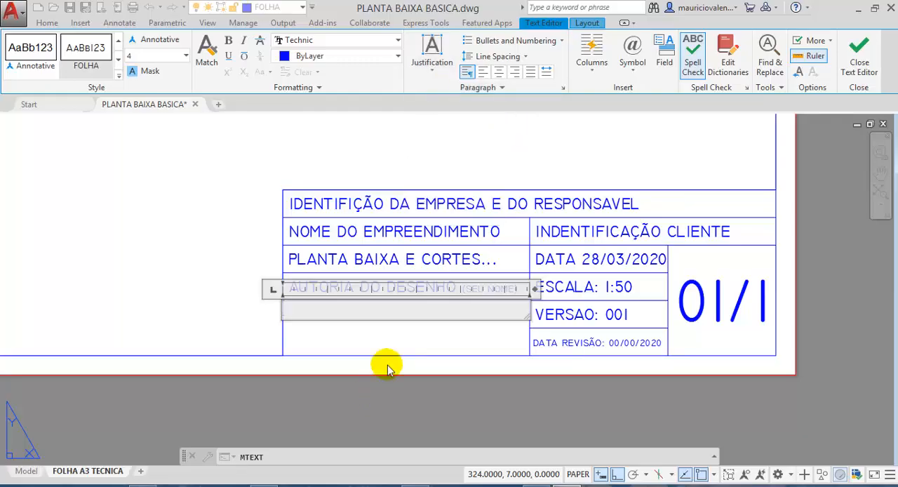
{"action": "type", "text": "OBSERV"}
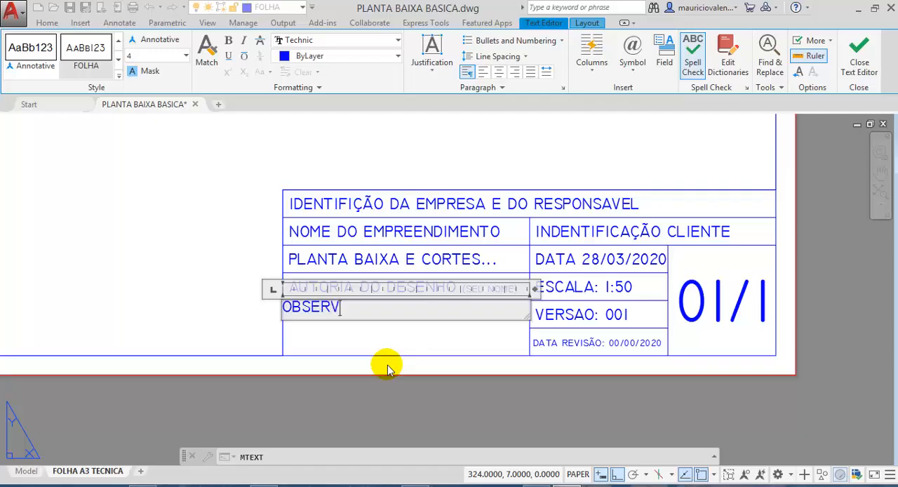
{"action": "type", "text": "AÇÃO OU CARIMBO:"}
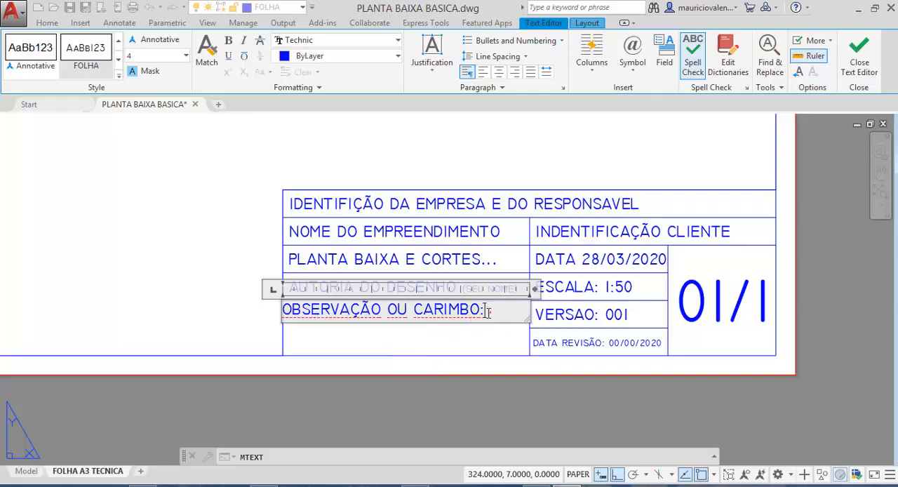
- Try text heights of 10 and 1 on the whole "OBSERVAÇÃO OU CARIMBO:" entry
{"action": "left_click_drag", "start_coordinate": [484, 309], "coordinate": [267, 320]}
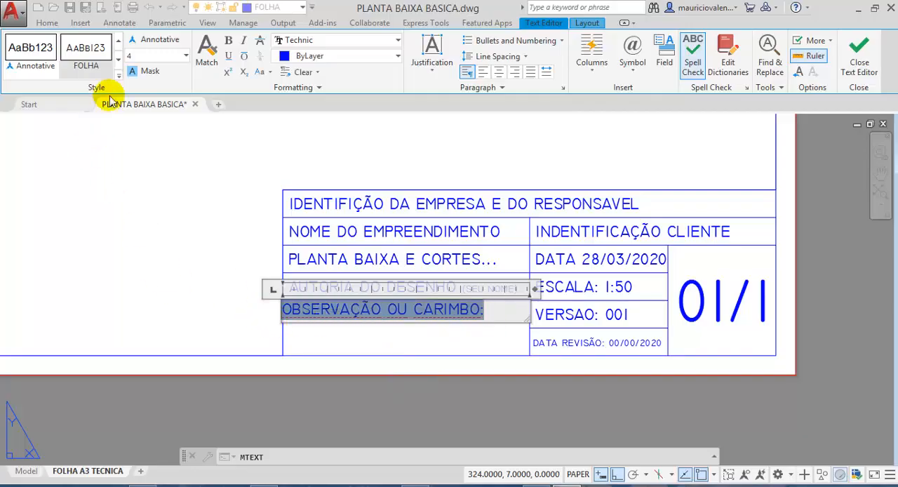
{"action": "left_click", "coordinate": [138, 56]}
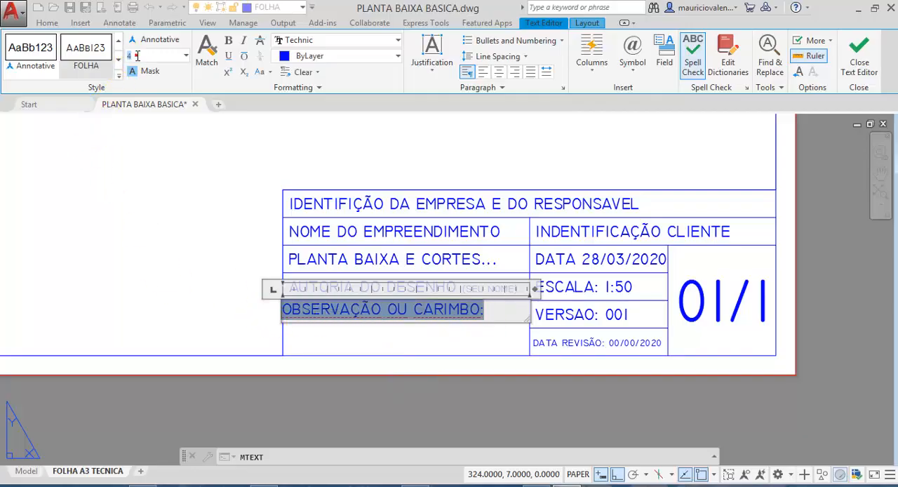
{"action": "type", "text": "10"}
{"action": "key", "text": "Return"}
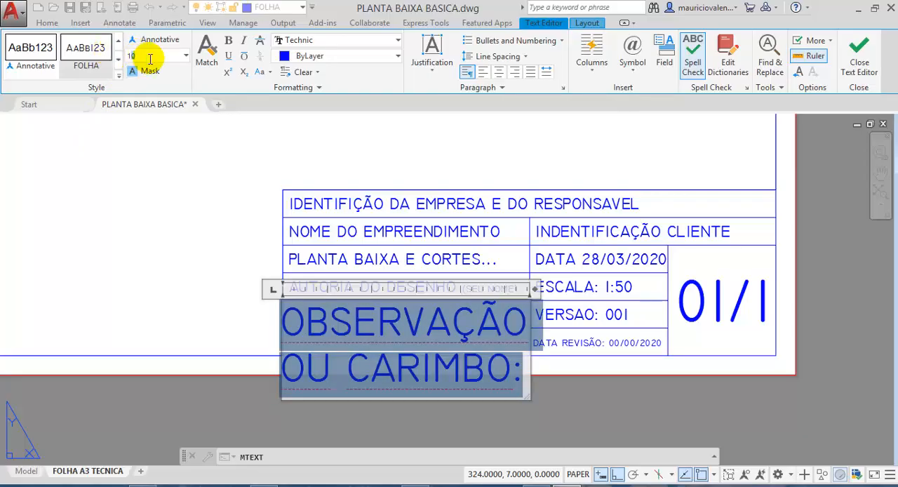
{"action": "type", "text": "1"}
{"action": "key", "text": "Return"}
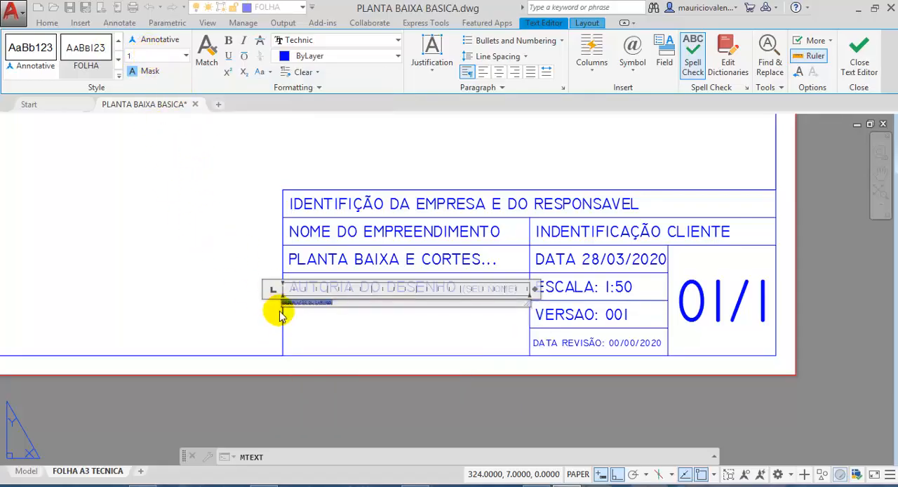
- Set the text height of the whole "OBSERVAÇÃO OU CARIMBO:" entry to 2.5, reduce it to 2, and finish the text object
{"action": "mouse_move", "coordinate": [282, 304]}
{"action": "left_mouse_down"}
{"action": "mouse_move", "coordinate": [342, 304]}
{"action": "mouse_move", "coordinate": [298, 302]}
{"action": "left_mouse_up"}
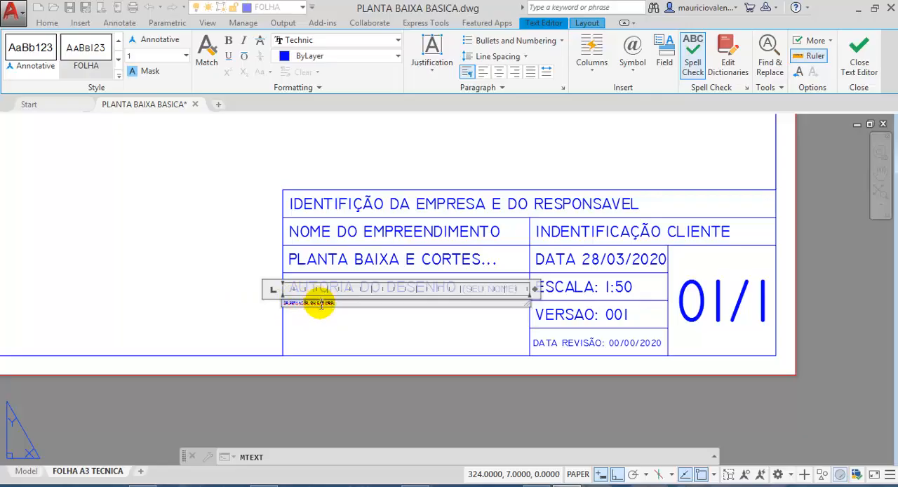
{"action": "double_click", "coordinate": [323, 304]}
{"action": "left_click", "coordinate": [146, 55]}
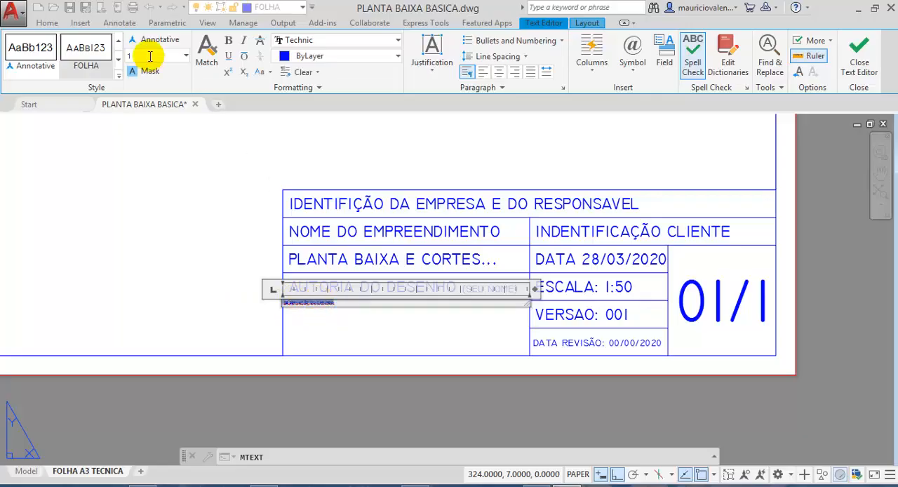
{"action": "type", "text": "2.5"}
{"action": "key", "text": "Return"}
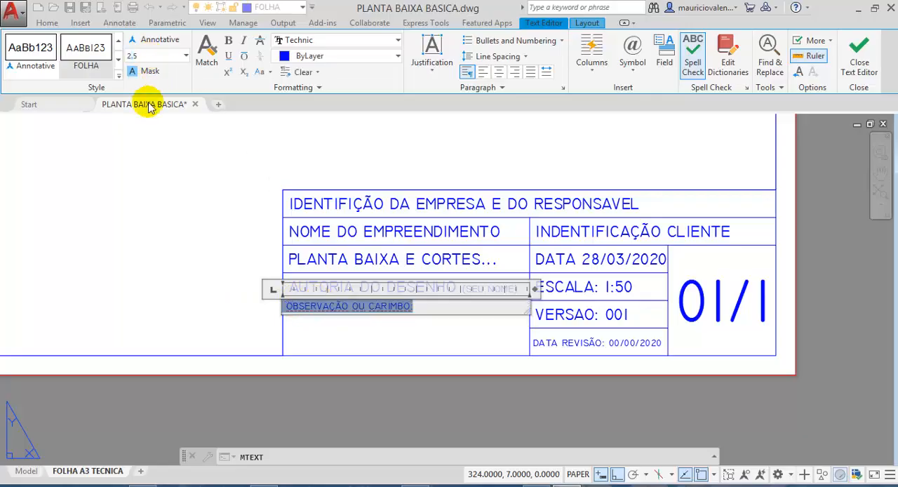
{"action": "left_click", "coordinate": [142, 56]}
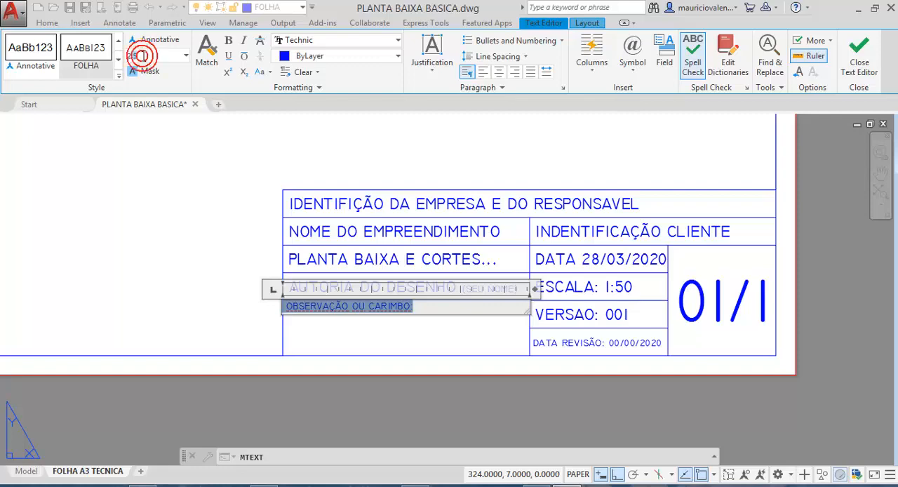
{"action": "type", "text": "2"}
{"action": "key", "text": "Return"}
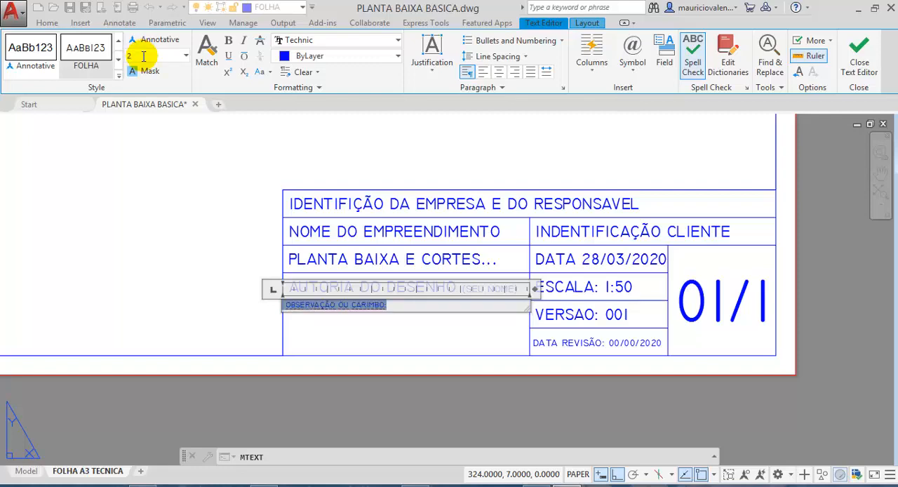
{"action": "left_click", "coordinate": [143, 245]}
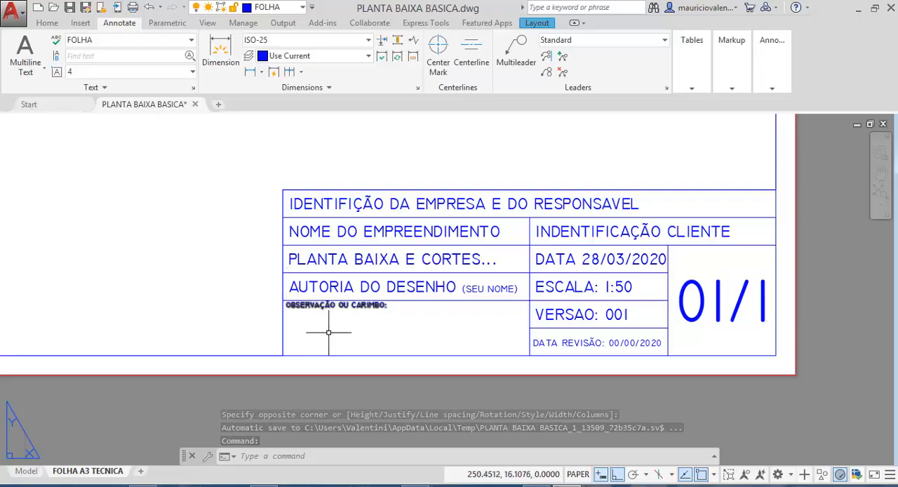
- Insert a blank line before the "OBSERVAÇÃO OU CARIMBO:" text to lower it within its cell, and finish the edit
{"action": "scroll", "coordinate": [331, 334], "scroll_direction": "up", "scroll_amount": 2}
{"action": "double_click", "coordinate": [319, 285]}
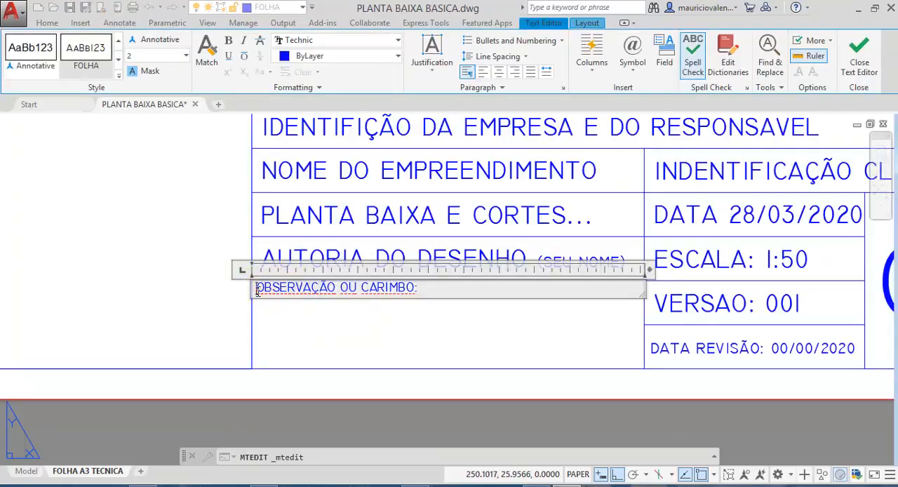
{"action": "key", "text": "Return"}
{"action": "left_click", "coordinate": [264, 291]}
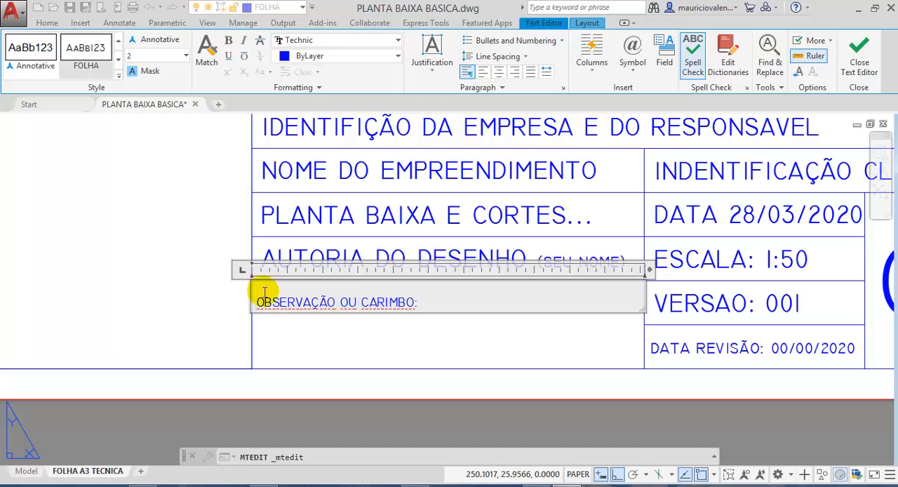
{"action": "left_click", "coordinate": [216, 288]}
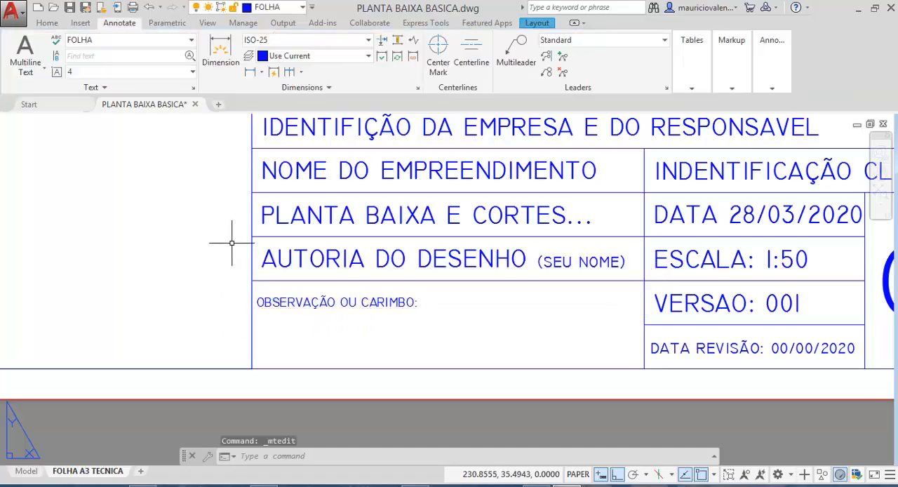
- Examine the complete A3 sheet and its filled-in title block
{"action": "scroll", "coordinate": [223, 251], "scroll_direction": "down", "scroll_amount": 2}
{"action": "scroll", "coordinate": [214, 258], "scroll_direction": "down", "scroll_amount": 2}
{"action": "middle_click_drag", "start_coordinate": [202, 260], "coordinate": [332, 322]}
{"action": "scroll", "coordinate": [320, 314], "scroll_direction": "down", "scroll_amount": 2}
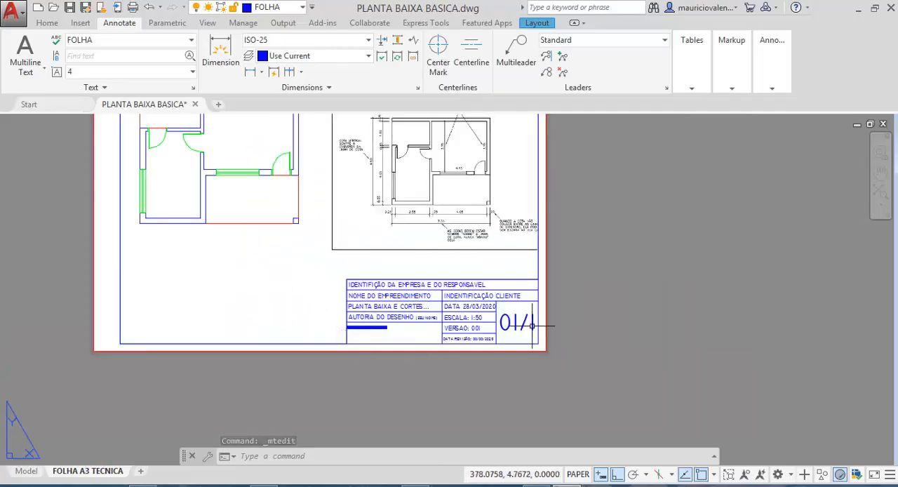
{"action": "scroll", "coordinate": [365, 367], "scroll_direction": "down", "scroll_amount": 2}
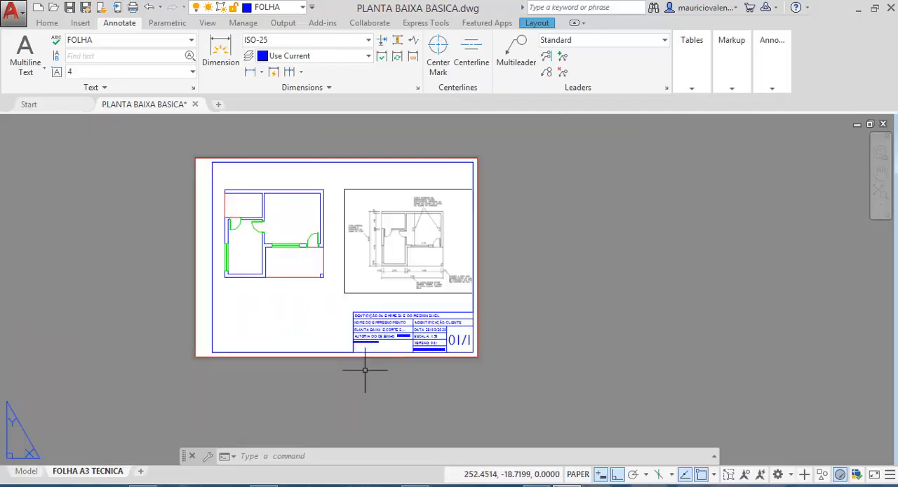
{"action": "scroll", "coordinate": [365, 367], "scroll_direction": "up", "scroll_amount": 2}
{"action": "scroll", "coordinate": [369, 369], "scroll_direction": "up", "scroll_amount": 2}
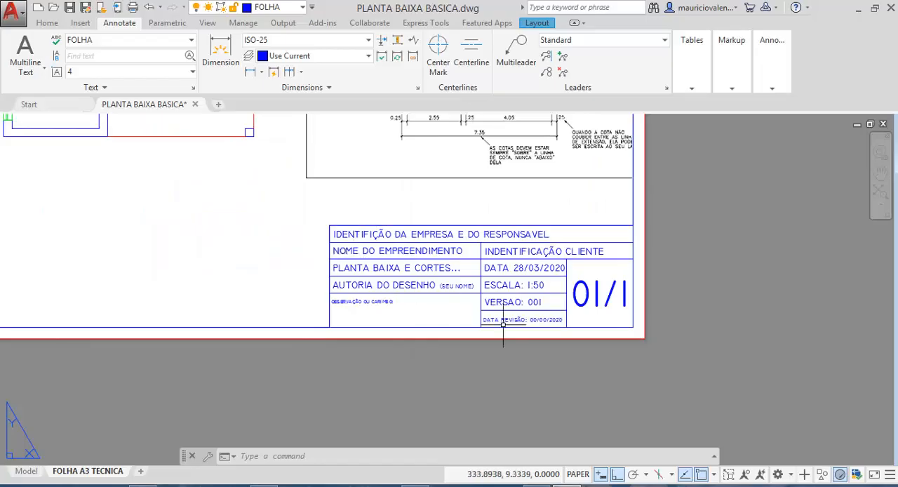
{"action": "scroll", "coordinate": [344, 357], "scroll_direction": "down", "scroll_amount": 4}
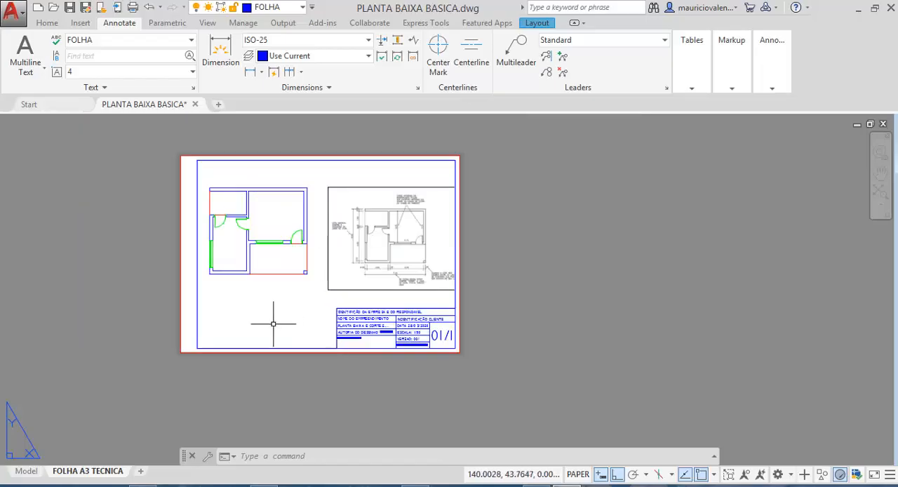
{"action": "middle_click_drag", "start_coordinate": [281, 336], "coordinate": [346, 325]}
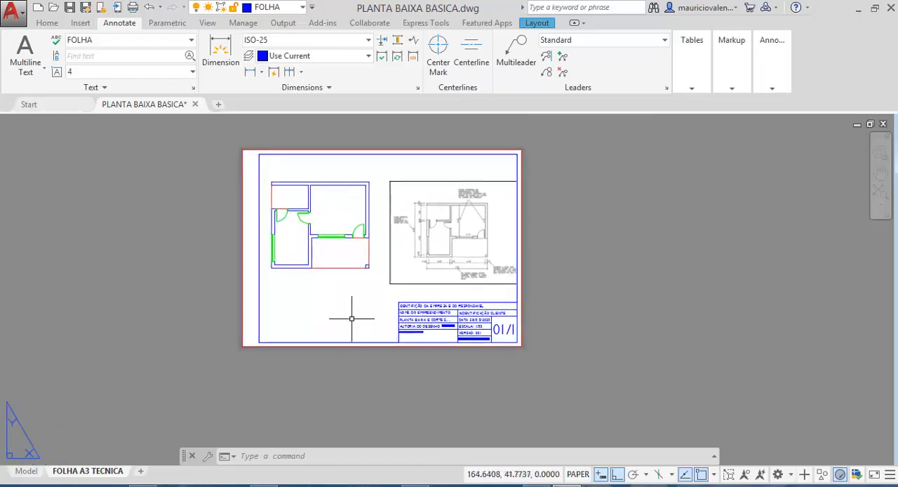
{"action": "scroll", "coordinate": [351, 318], "scroll_direction": "up", "scroll_amount": 2}
{"action": "scroll", "coordinate": [353, 310], "scroll_direction": "down", "scroll_amount": 4}
{"action": "scroll", "coordinate": [353, 315], "scroll_direction": "up", "scroll_amount": 2}
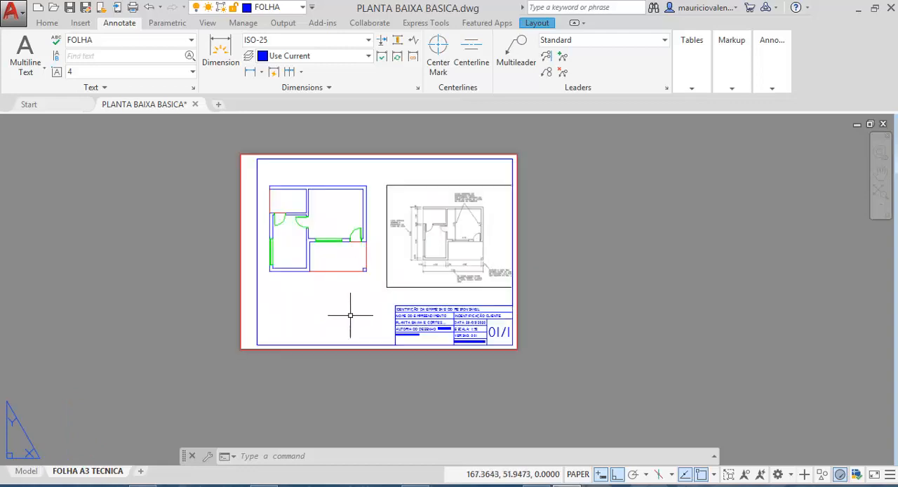
{"action": "scroll", "coordinate": [350, 314], "scroll_direction": "up", "scroll_amount": 1}
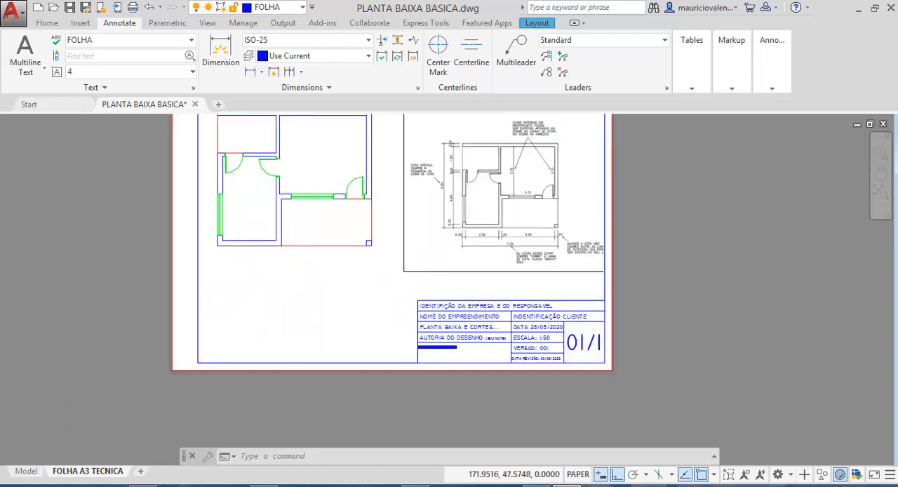
{"action": "scroll", "coordinate": [351, 317], "scroll_direction": "down", "scroll_amount": 2}
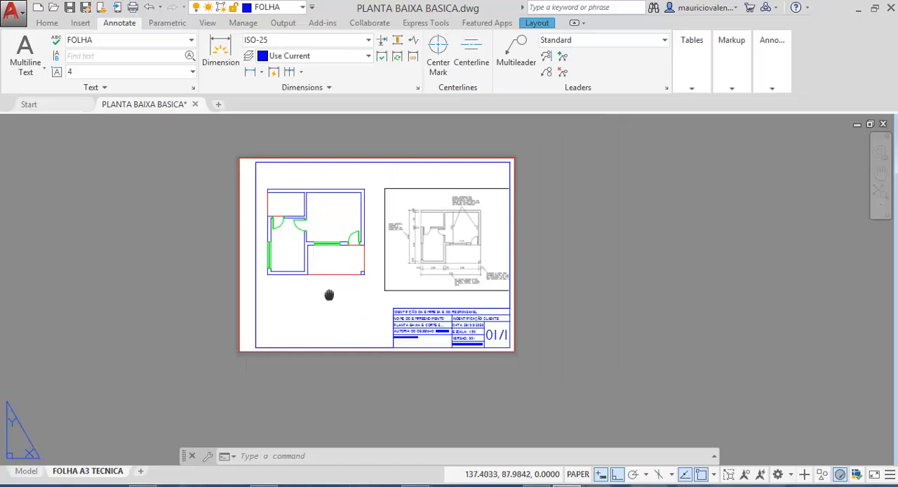
{"action": "middle_click_drag", "start_coordinate": [329, 295], "coordinate": [346, 314]}
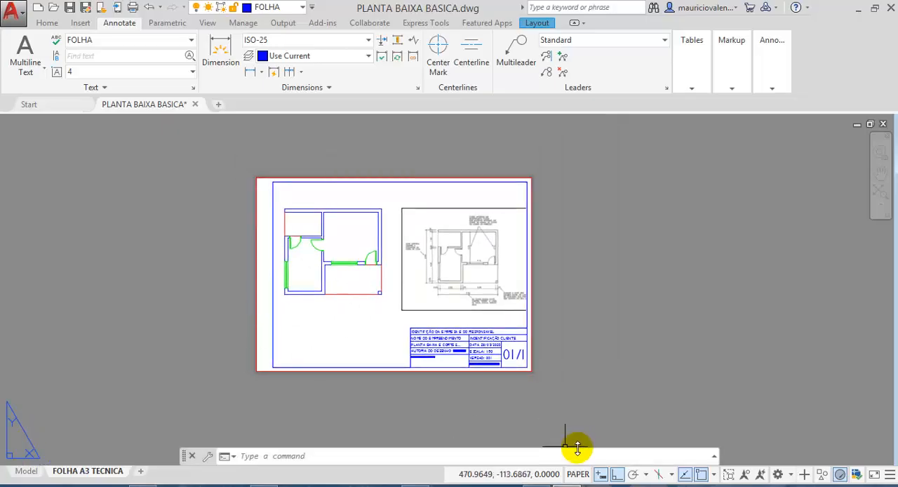
{"action": "left_click", "coordinate": [608, 456]}
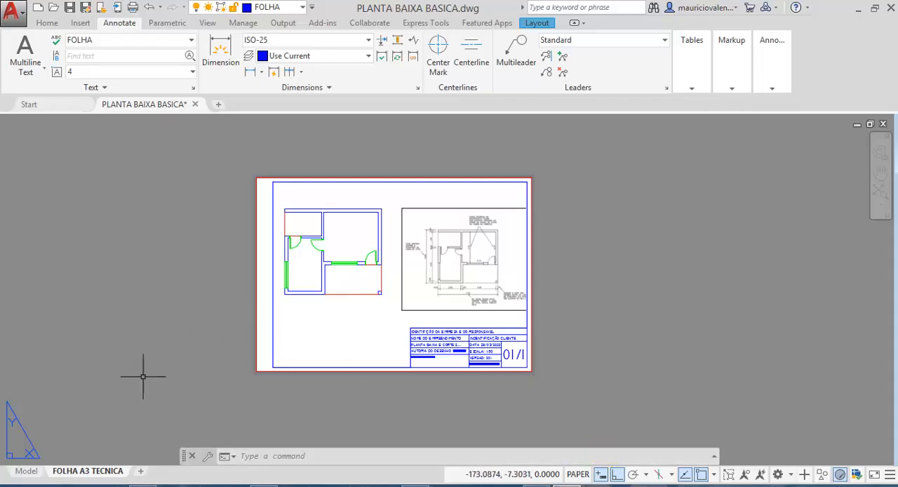
{"action": "left_click", "coordinate": [146, 265]}
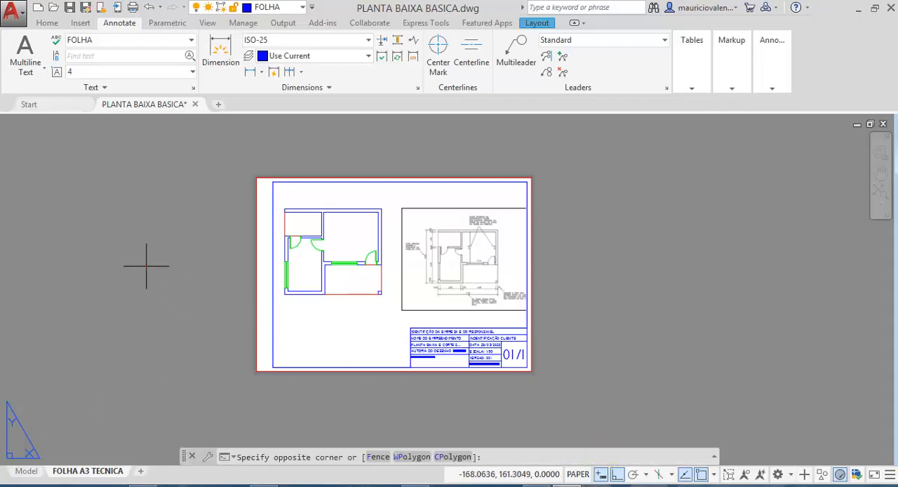
{"action": "left_click", "coordinate": [129, 228]}
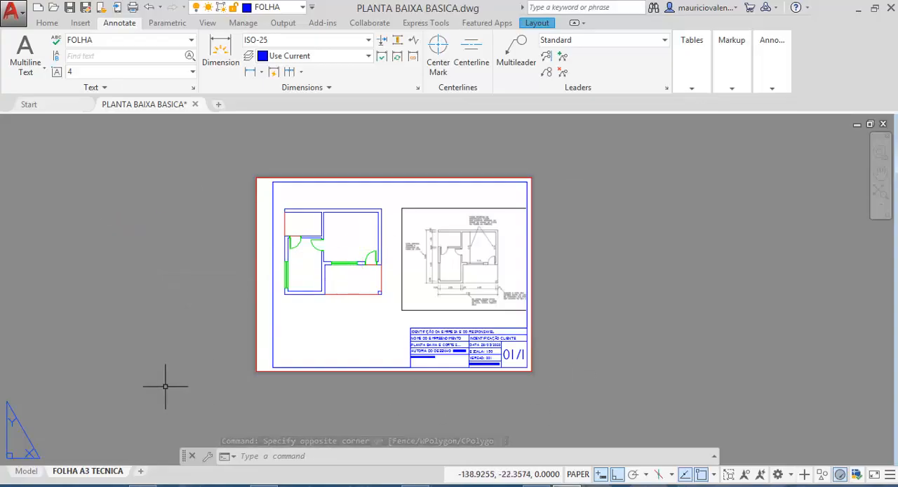
- Create a copy of the FOLHA A3 TECNICA layout placed before the original, and compare the two layouts
{"action": "right_click", "coordinate": [85, 475]}
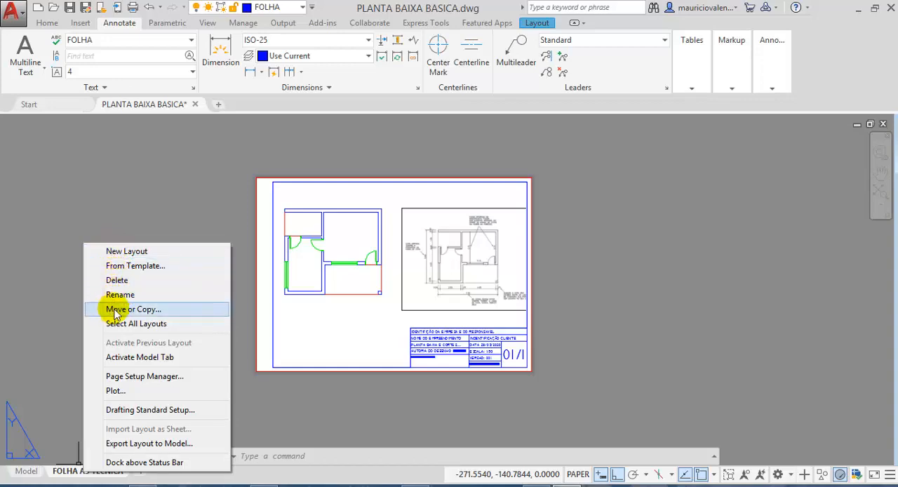
{"action": "left_click", "coordinate": [150, 309]}
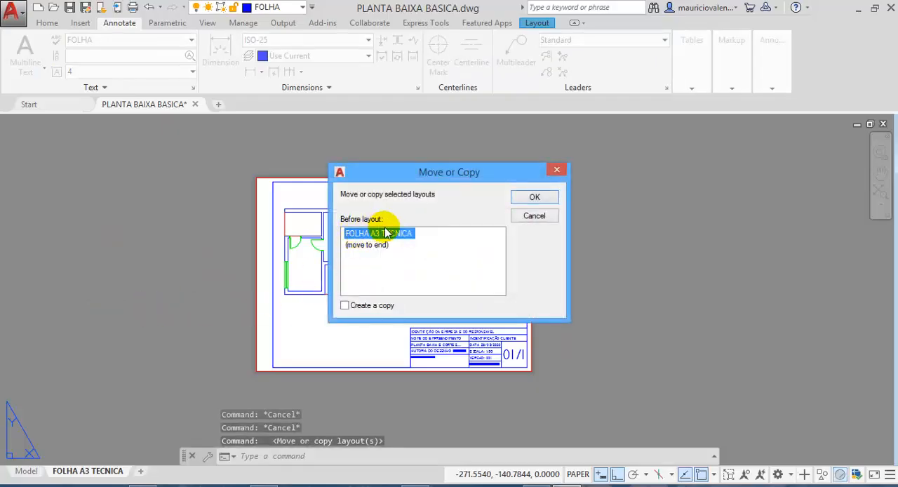
{"action": "left_click", "coordinate": [404, 309]}
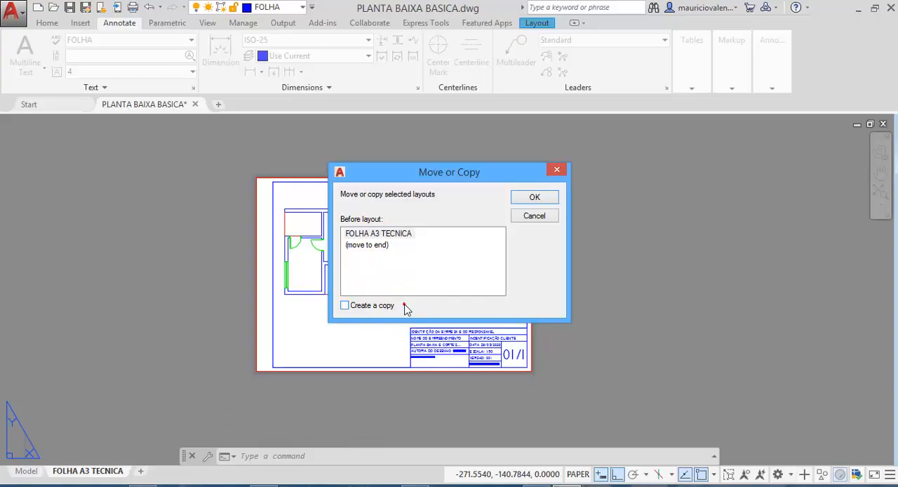
{"action": "left_click", "coordinate": [344, 306]}
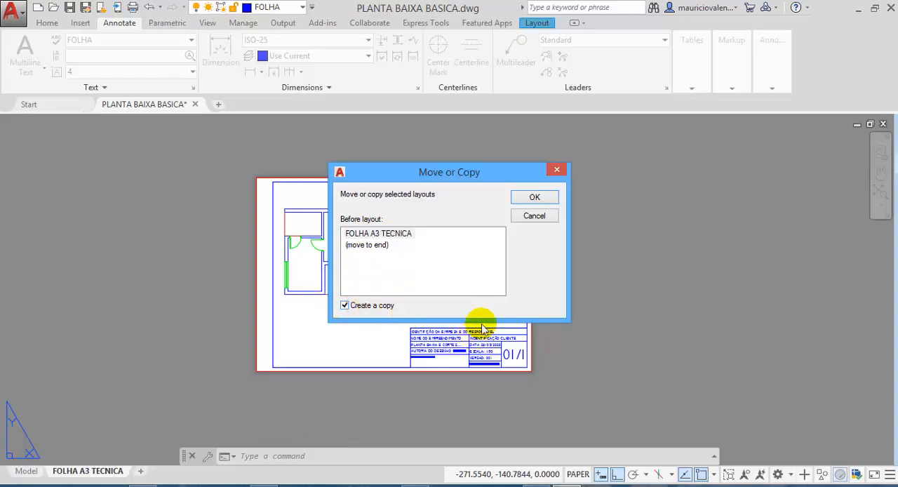
{"action": "left_click", "coordinate": [534, 200]}
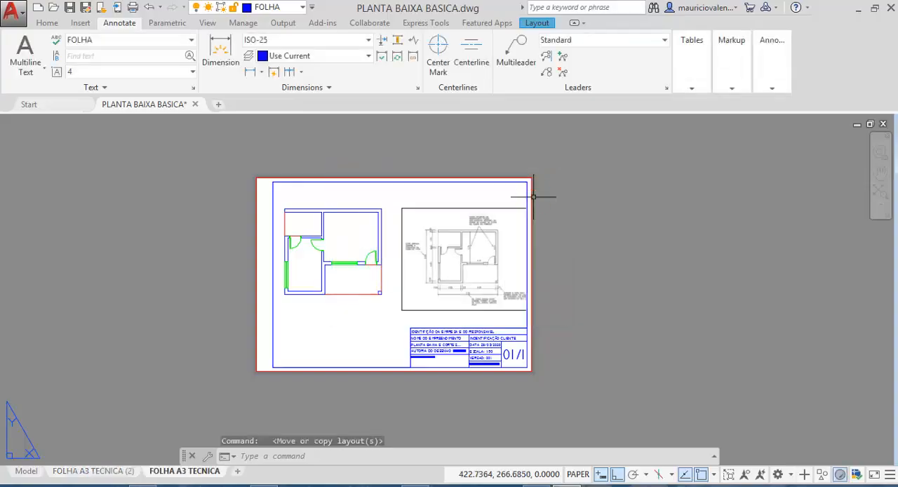
{"action": "left_click", "coordinate": [80, 470]}
{"action": "left_click", "coordinate": [162, 474]}
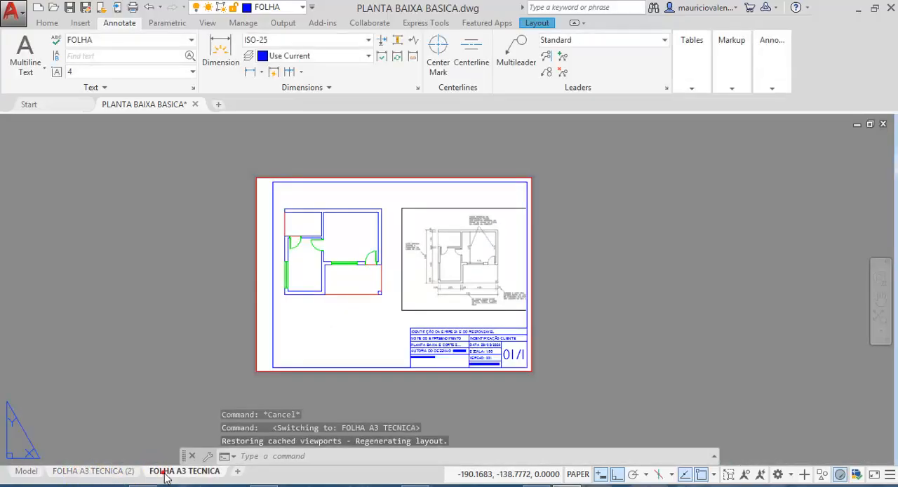
- Rename the copied layout, FOLHA A3 TECNICA (2), as DETALHE PORTA
{"action": "left_click", "coordinate": [94, 473]}
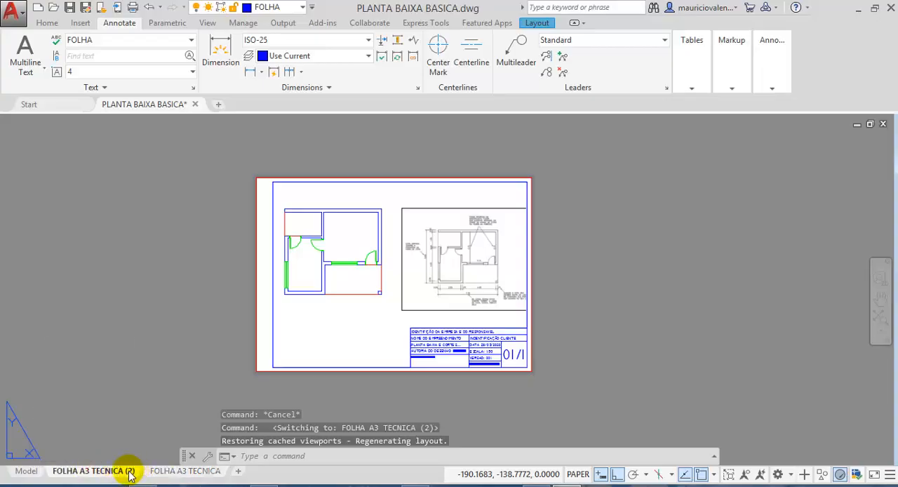
{"action": "right_click", "coordinate": [130, 474]}
{"action": "left_click", "coordinate": [174, 295]}
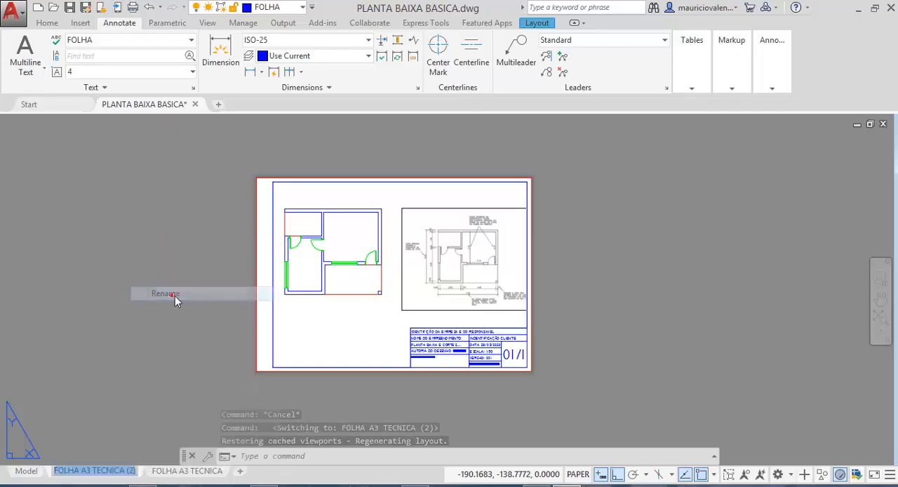
{"action": "type", "text": "DET"}
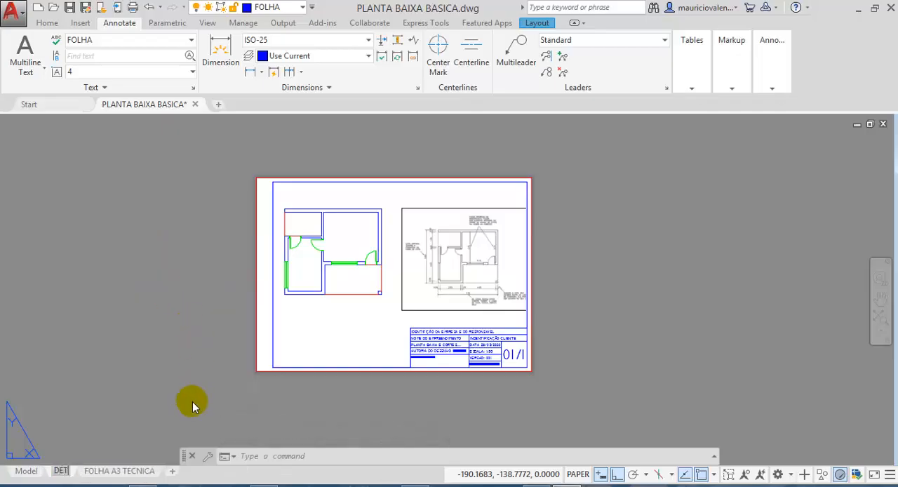
{"action": "type", "text": "AL"}
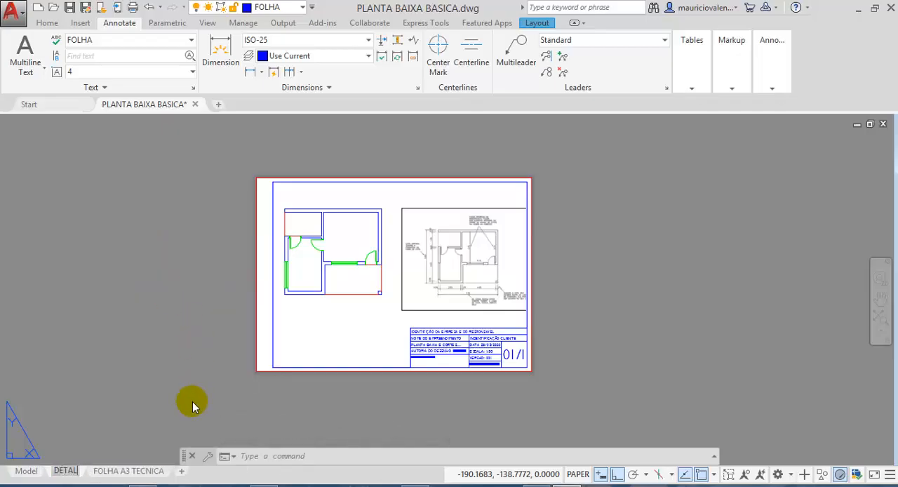
{"action": "type", "text": "H"}
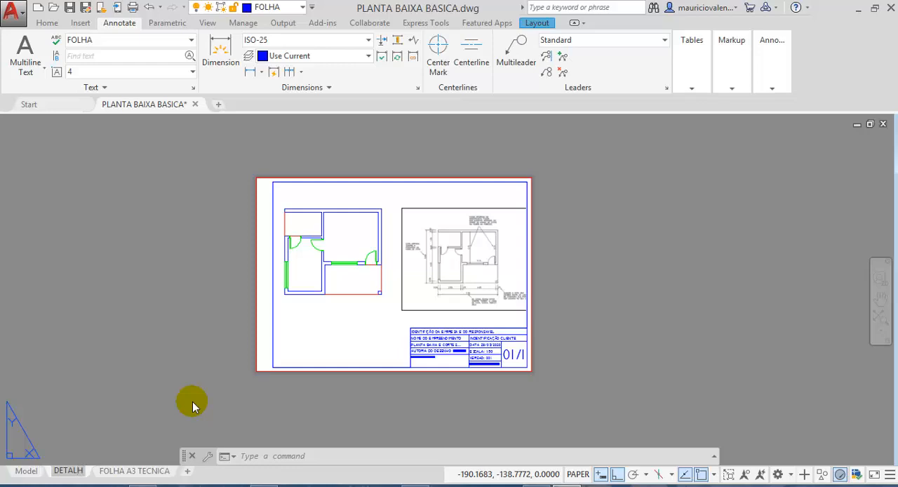
{"action": "type", "text": "E"}
{"action": "type", "text": " PO"}
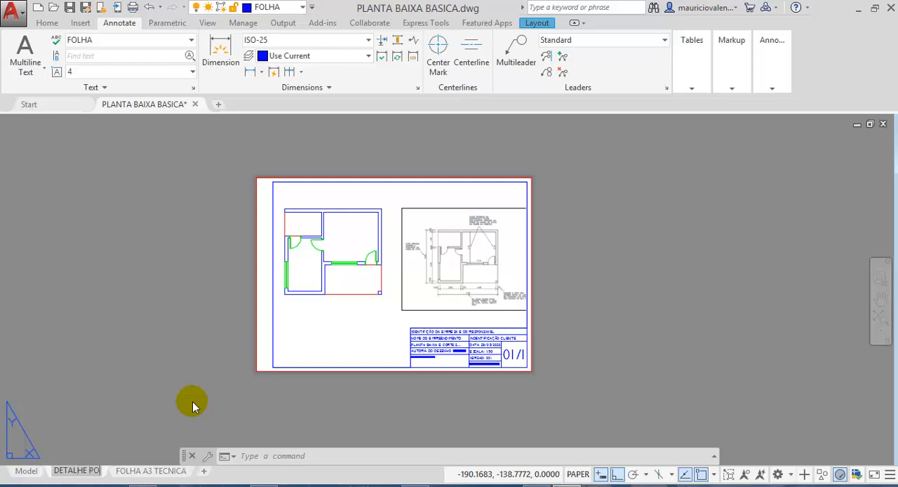
{"action": "type", "text": "RTA"}
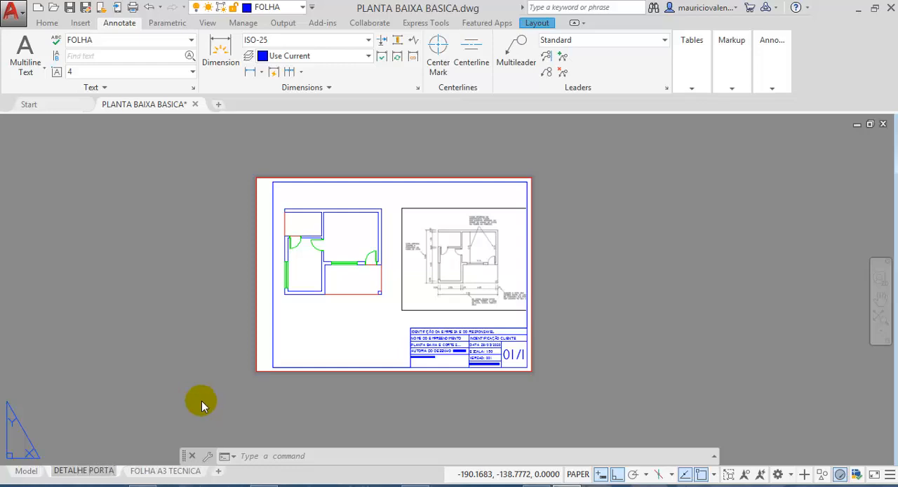
{"action": "left_click", "coordinate": [190, 333]}
{"action": "left_click", "coordinate": [162, 306]}
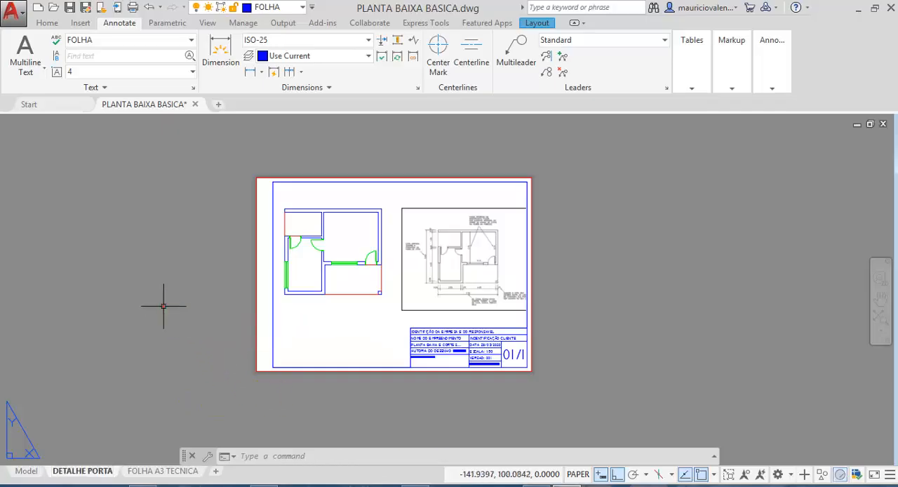
- In the DETALHE PORTA layout's main viewport, enlarge and frame the door beside the lower-right wall corner, and return to paper space
{"action": "left_click", "coordinate": [159, 473]}
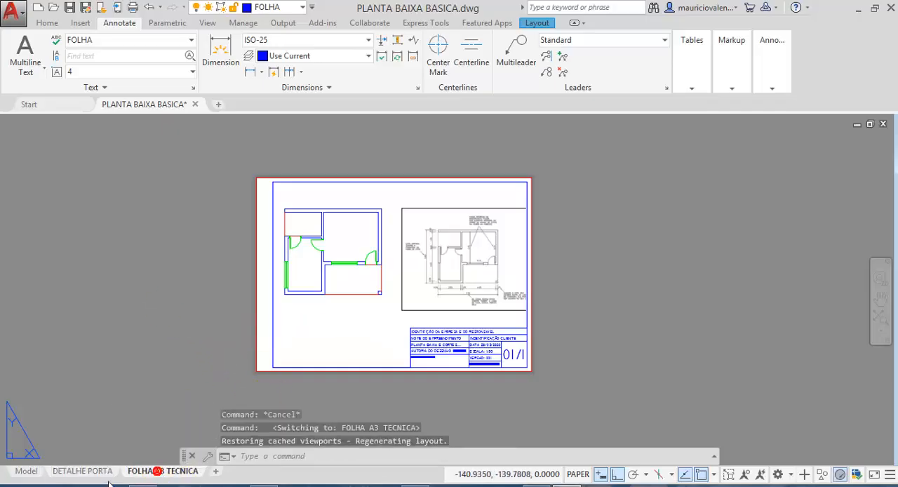
{"action": "left_click", "coordinate": [86, 472]}
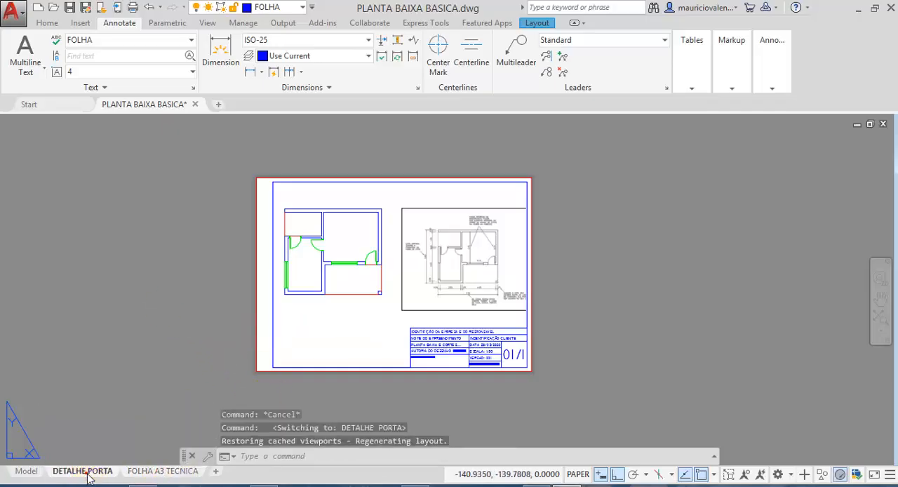
{"action": "double_click", "coordinate": [320, 312]}
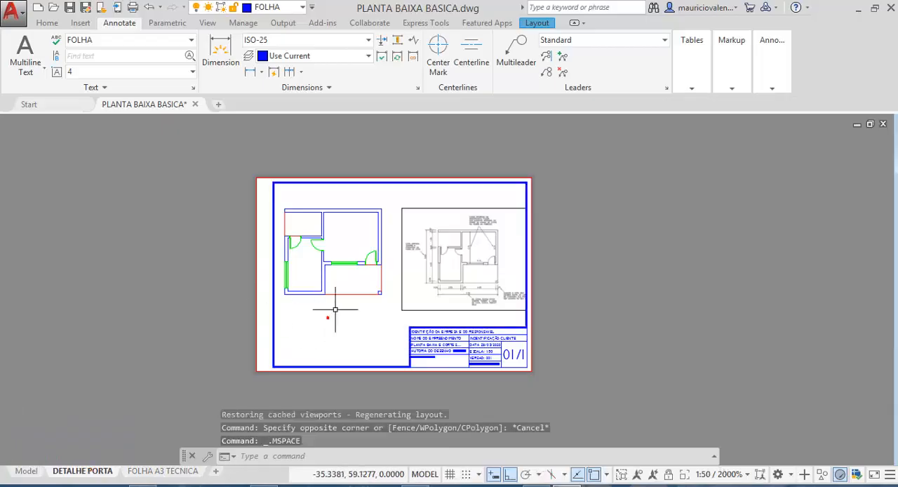
{"action": "scroll", "coordinate": [367, 260], "scroll_direction": "up", "scroll_amount": 3}
{"action": "scroll", "coordinate": [376, 232], "scroll_direction": "up", "scroll_amount": 1}
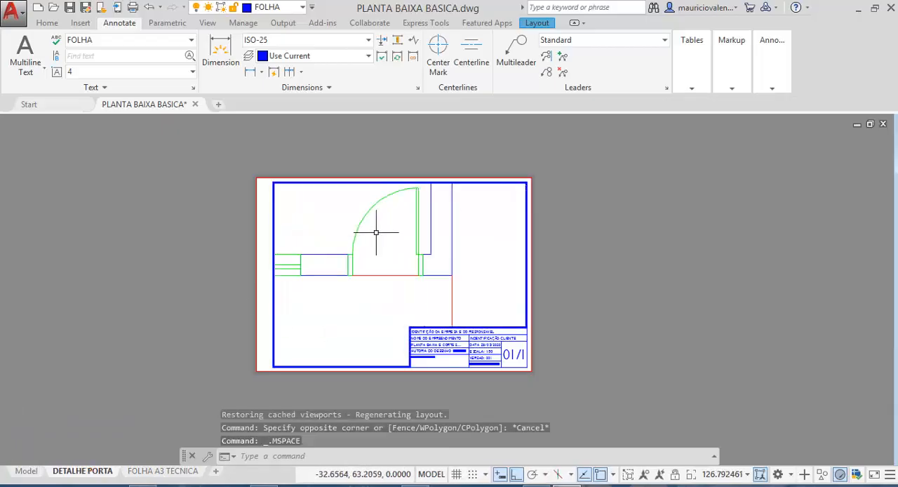
{"action": "middle_click_drag", "start_coordinate": [376, 232], "coordinate": [399, 258]}
{"action": "scroll", "coordinate": [399, 258], "scroll_direction": "up", "scroll_amount": 2}
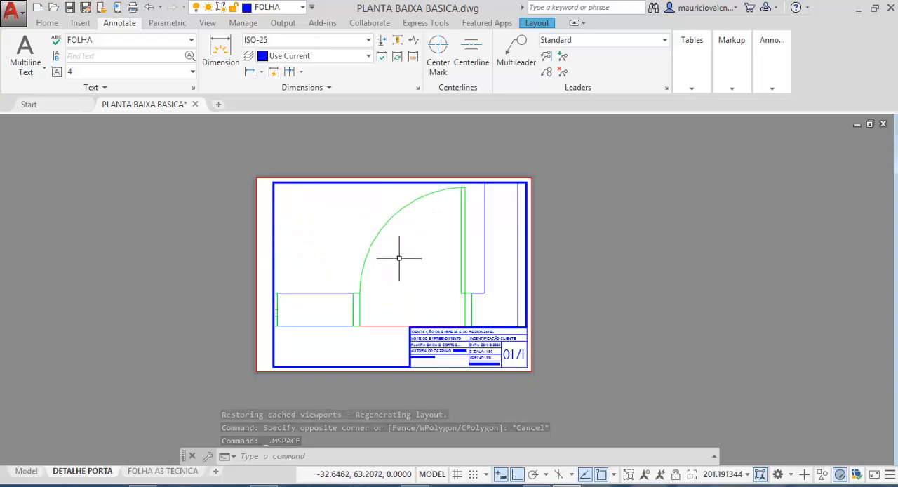
{"action": "scroll", "coordinate": [399, 258], "scroll_direction": "down", "scroll_amount": 2}
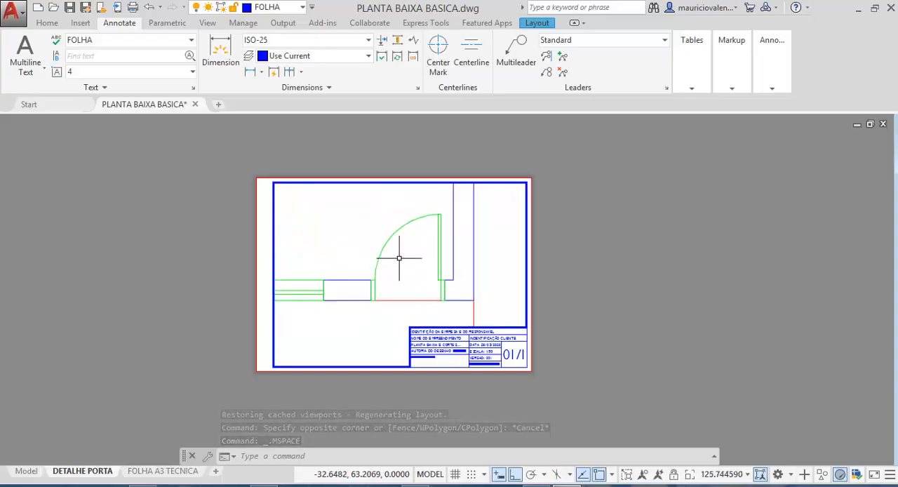
{"action": "double_click", "coordinate": [591, 258]}
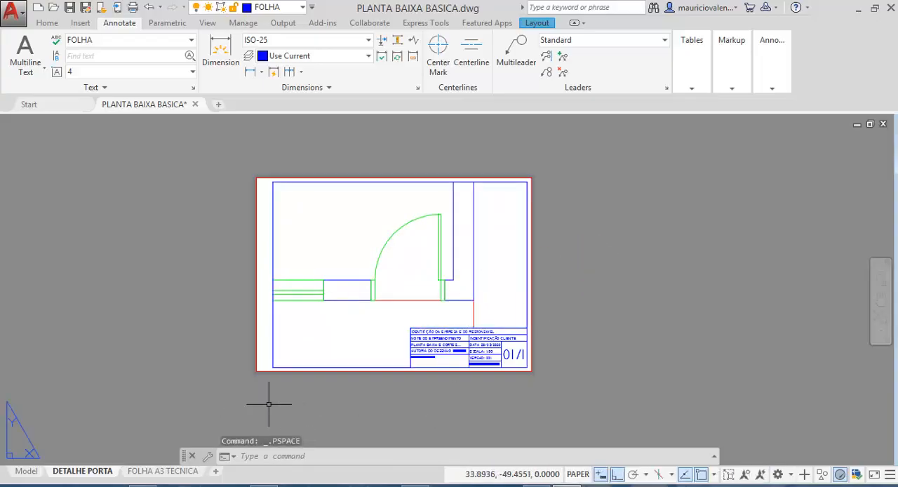
- Change the sheet number in the DETALHE PORTA layout's title block to 02/1
{"action": "left_click", "coordinate": [70, 473]}
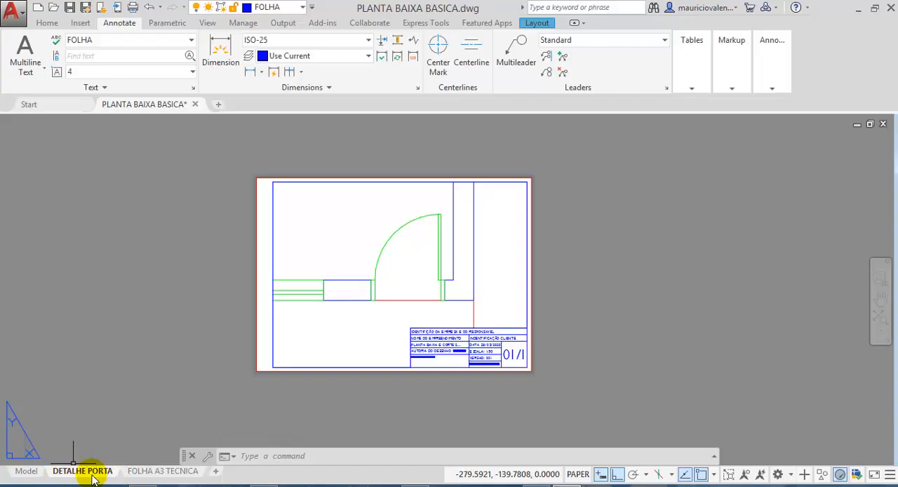
{"action": "left_click", "coordinate": [163, 472]}
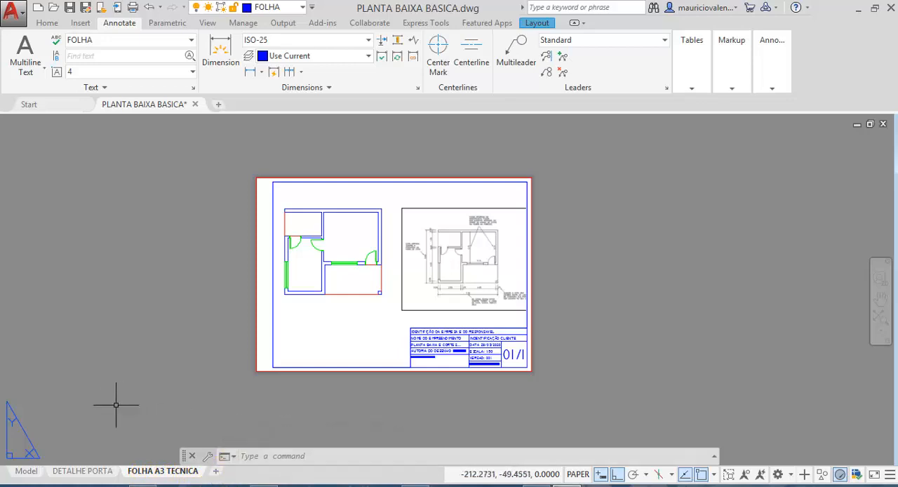
{"action": "left_click", "coordinate": [82, 474]}
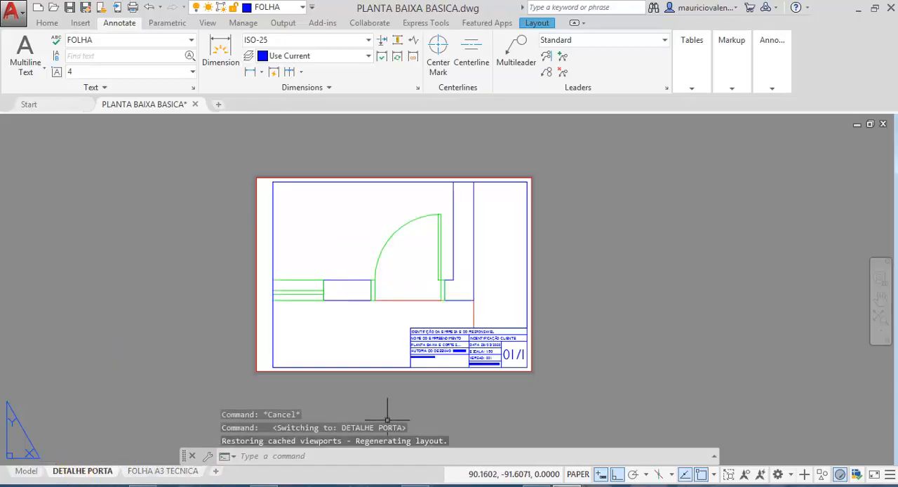
{"action": "scroll", "coordinate": [518, 371], "scroll_direction": "up", "scroll_amount": 6}
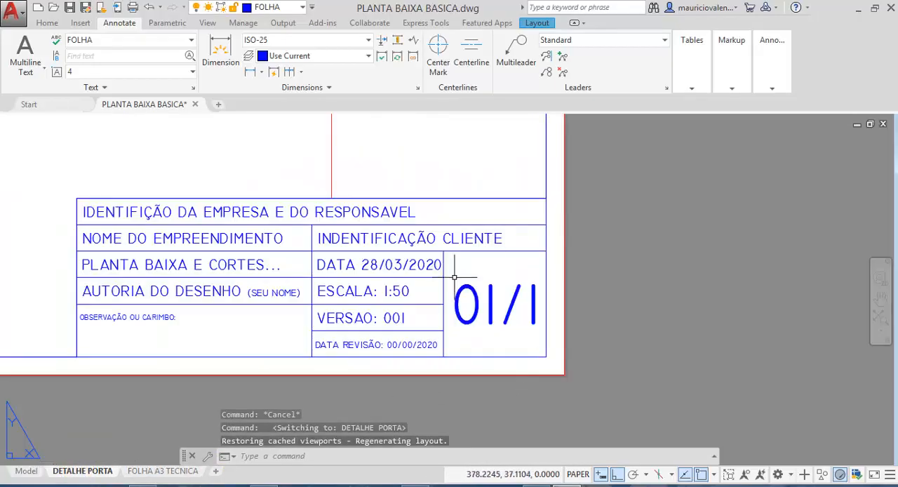
{"action": "left_click", "coordinate": [491, 302]}
{"action": "double_click", "coordinate": [490, 300]}
{"action": "left_click_drag", "start_coordinate": [495, 301], "coordinate": [489, 301]}
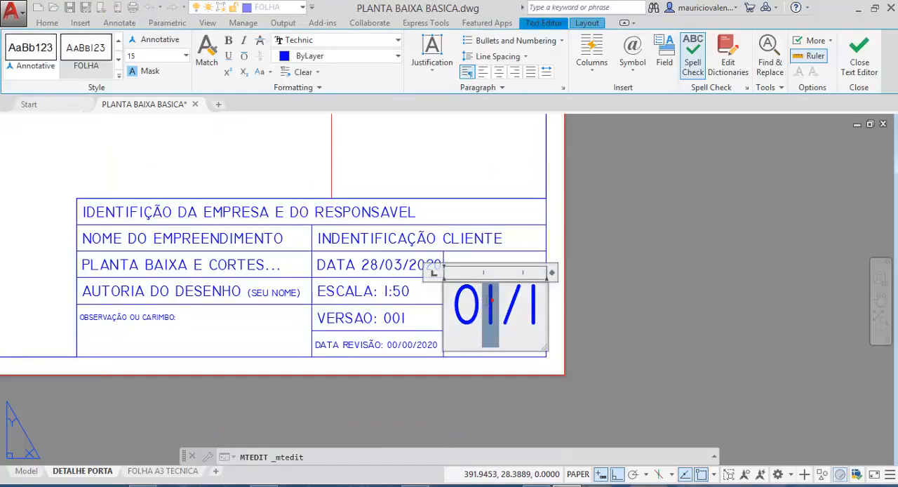
{"action": "type", "text": "2"}
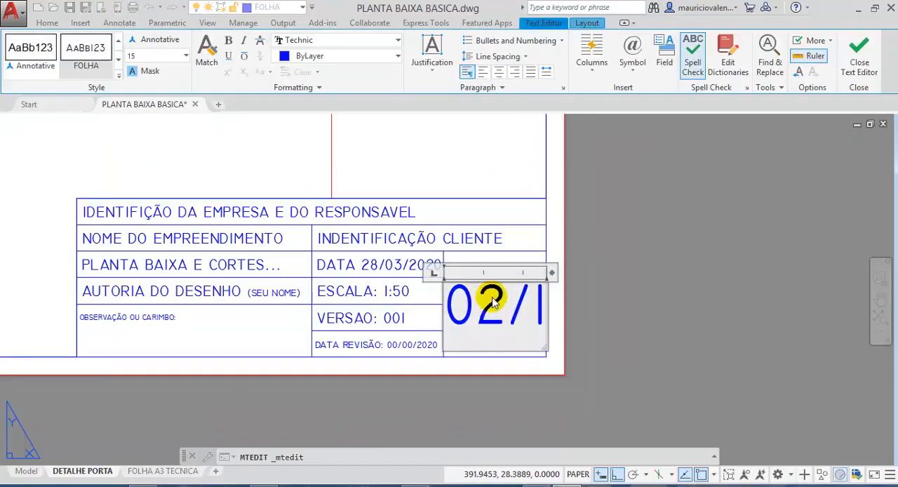
{"action": "left_click", "coordinate": [626, 306]}
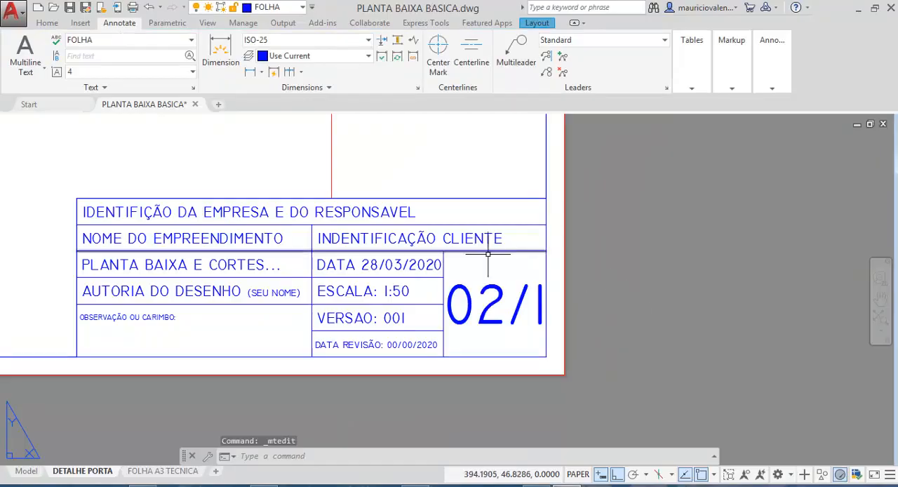
- Remove the leading zero from the sheet number so it reads 2/1
{"action": "double_click", "coordinate": [476, 311]}
{"action": "left_click_drag", "start_coordinate": [466, 307], "coordinate": [439, 298]}
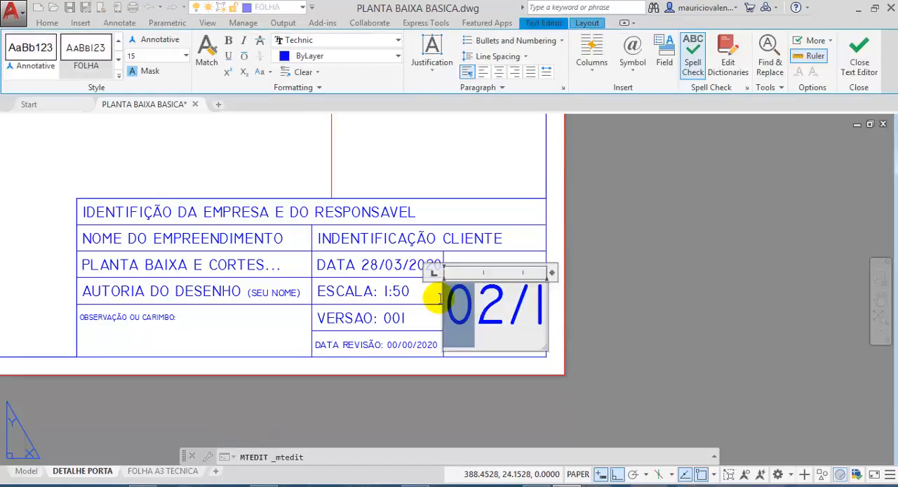
{"action": "key", "text": "Delete"}
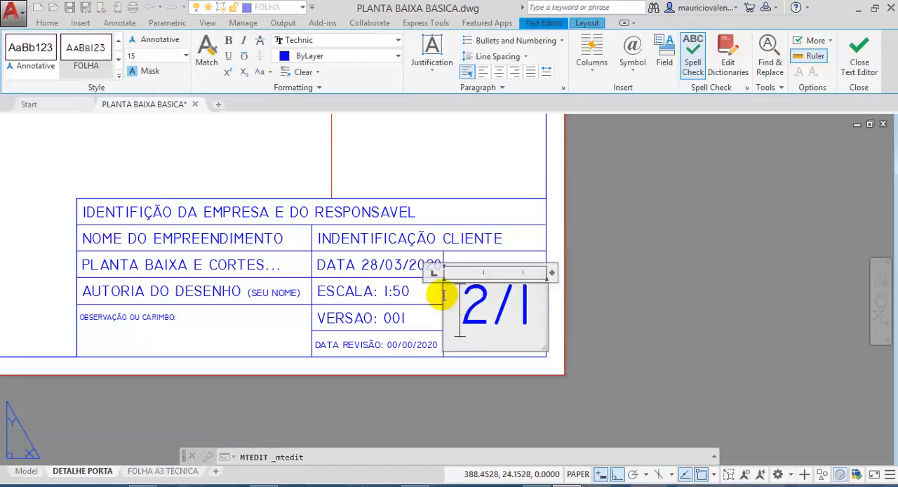
{"action": "left_click", "coordinate": [627, 295]}
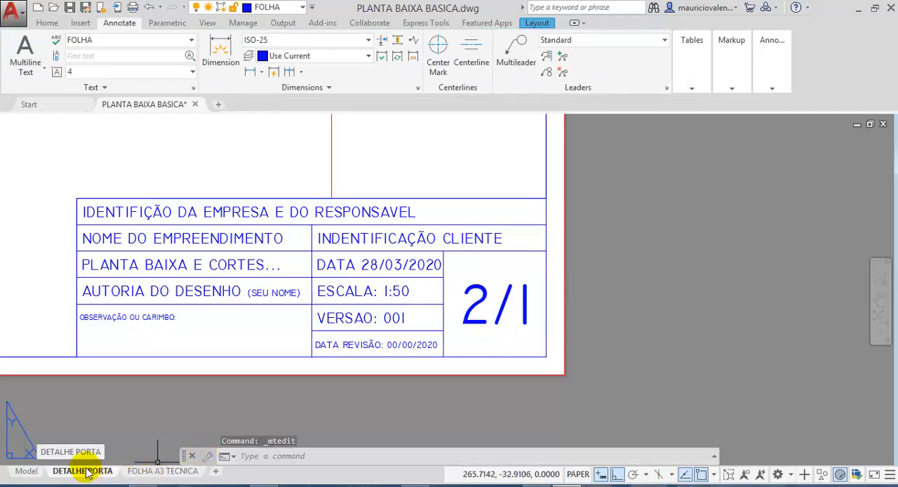
- Replace "PLANTA BAIXA E CORTES" in the title block with "DETALHE PORTA", keeping the trailing dots
{"action": "double_click", "coordinate": [130, 263]}
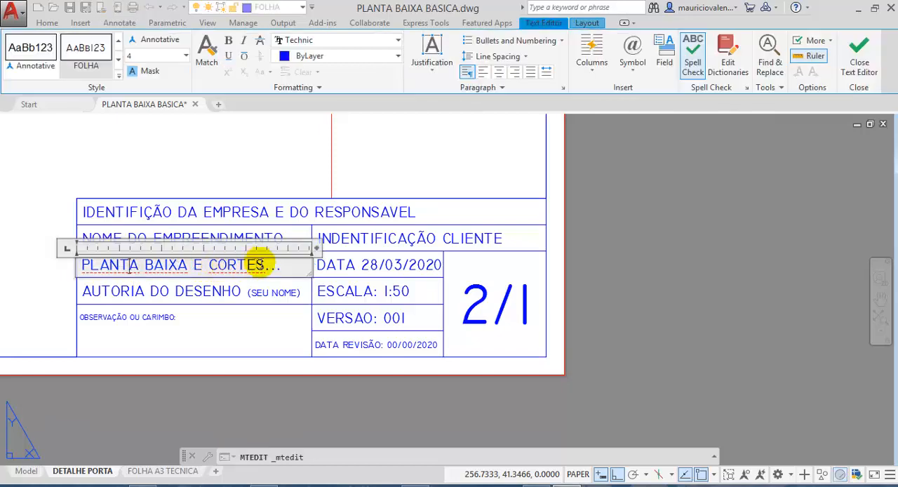
{"action": "left_click_drag", "start_coordinate": [267, 265], "coordinate": [79, 269]}
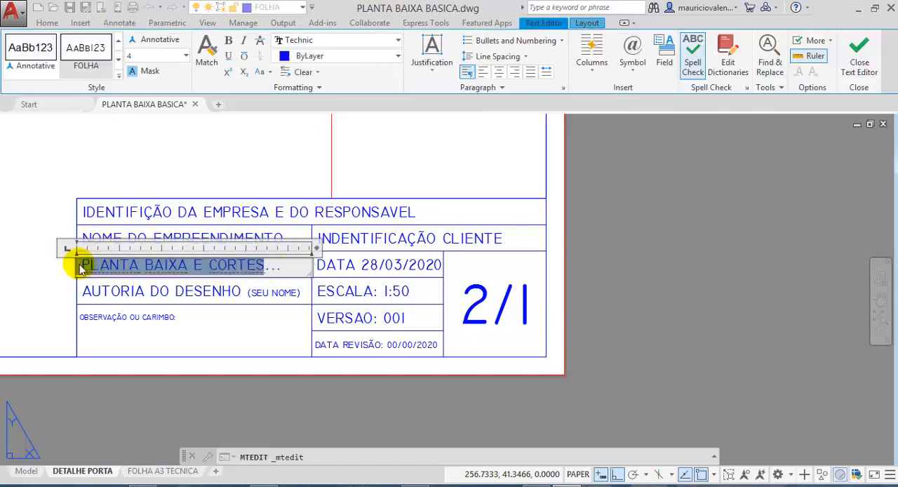
{"action": "type", "text": "DETALHE PORTA"}
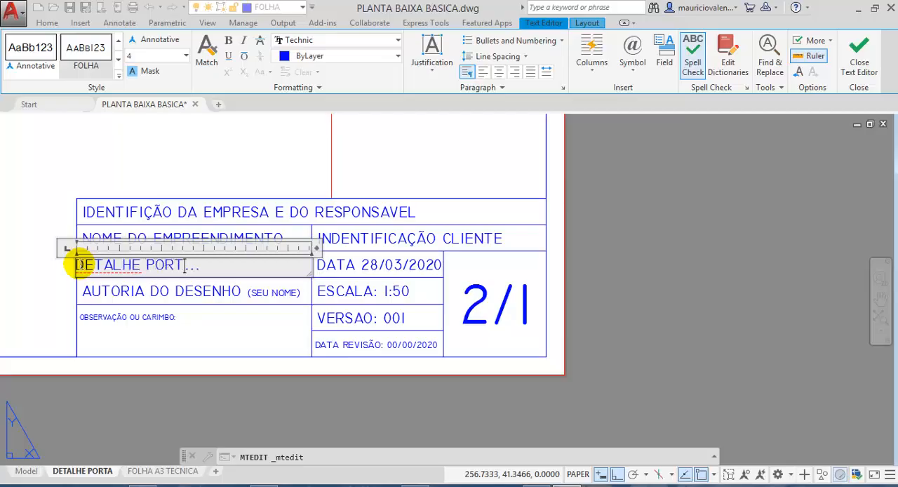
{"action": "left_click", "coordinate": [627, 287]}
- Finish editing the drawing title text in the DETALHE PORTA layout's title block
{"action": "left_click", "coordinate": [79, 263]}
{"action": "double_click", "coordinate": [80, 263]}
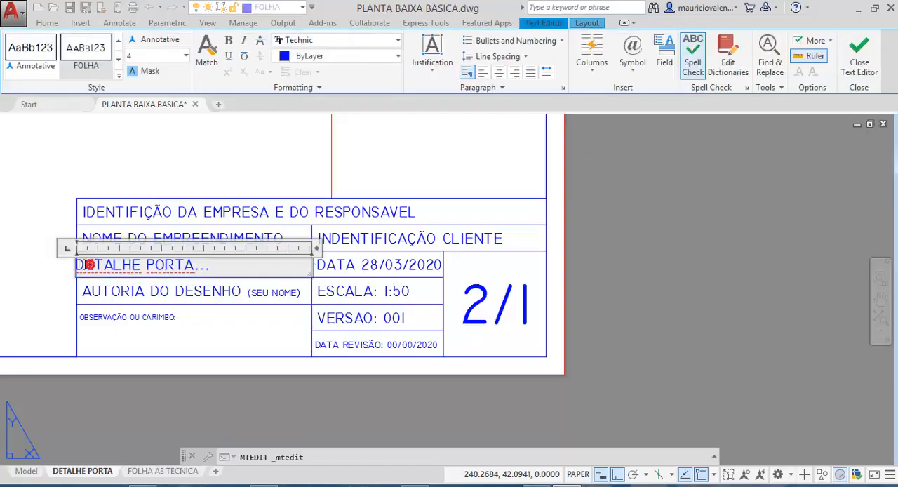
{"action": "left_click", "coordinate": [638, 275]}
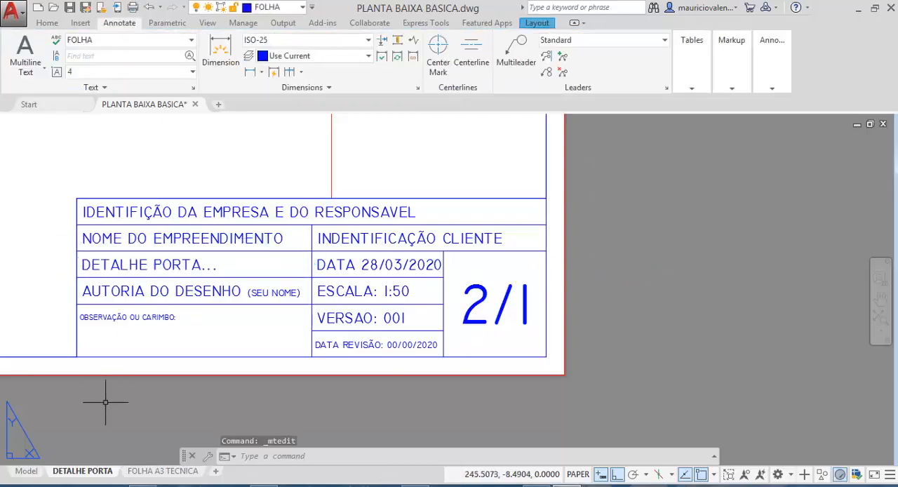
- Check the FOLHA A3 TECNICA layout's title block, and set the sheet number in the DETALHE PORTA layout to 2/2
{"action": "left_click", "coordinate": [85, 475]}
{"action": "left_click", "coordinate": [168, 471]}
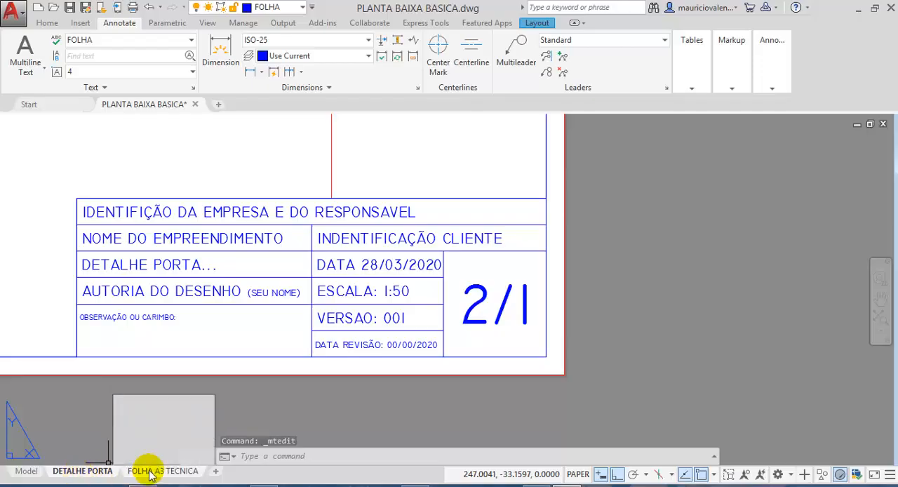
{"action": "scroll", "coordinate": [445, 356], "scroll_direction": "up", "scroll_amount": 5}
{"action": "middle_click_drag", "start_coordinate": [405, 358], "coordinate": [406, 276]}
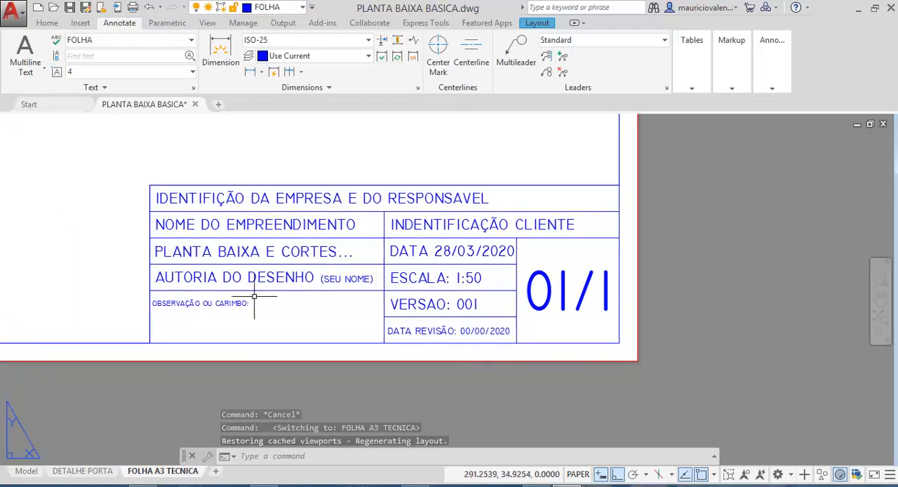
{"action": "left_click", "coordinate": [84, 472]}
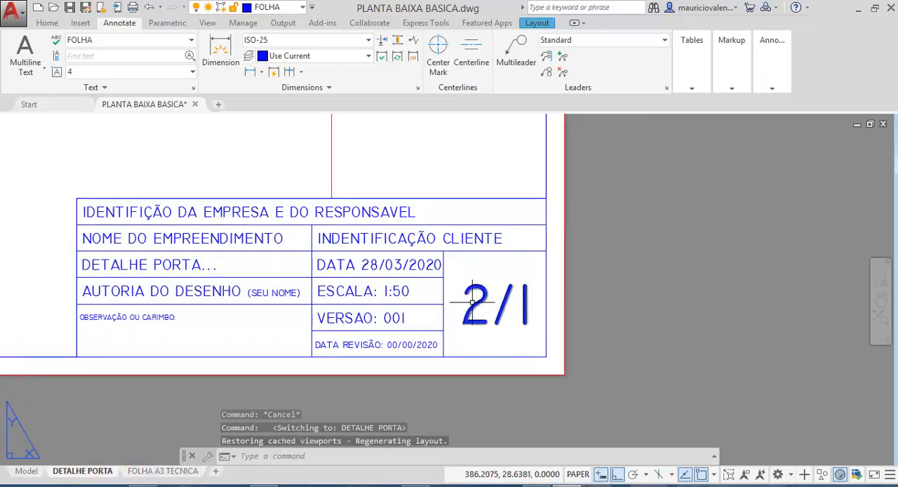
{"action": "double_click", "coordinate": [524, 303]}
{"action": "double_click", "coordinate": [527, 303]}
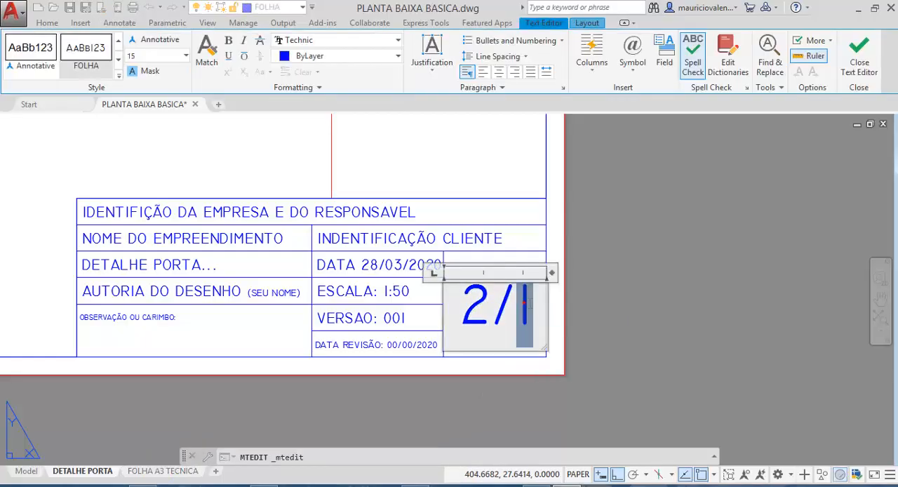
{"action": "type", "text": "2"}
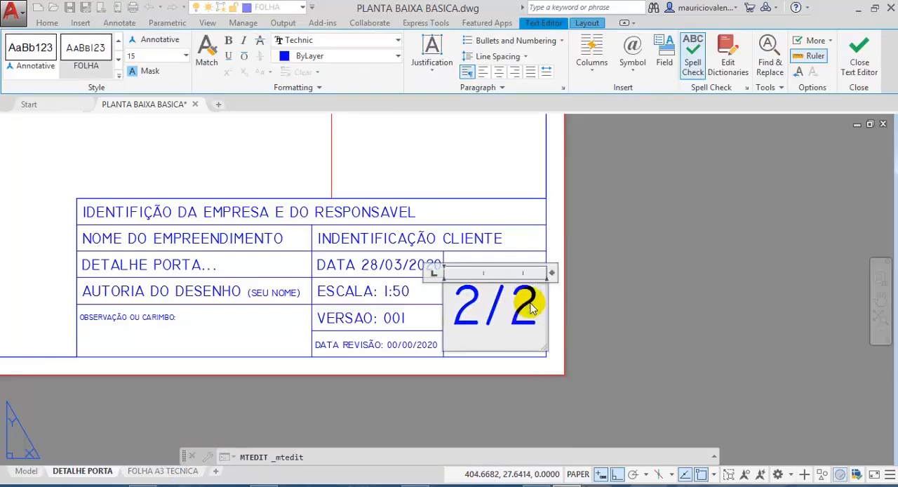
{"action": "left_click", "coordinate": [173, 419]}
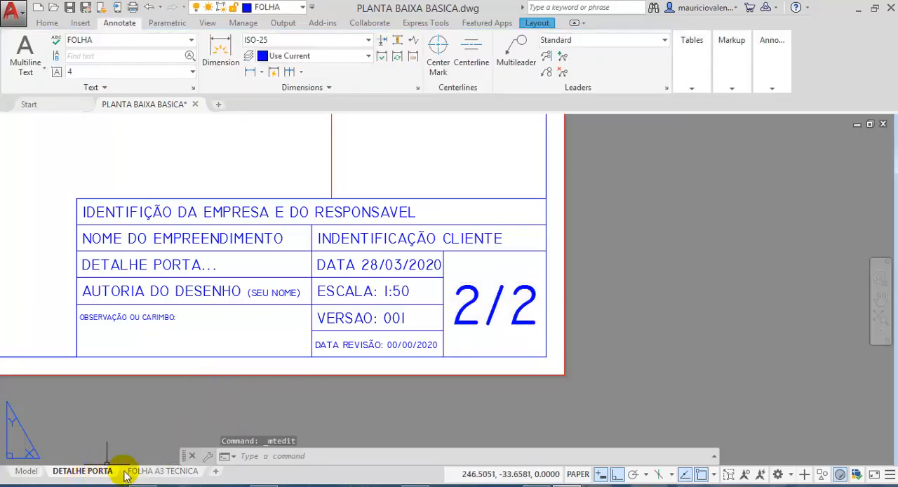
- Change the sheet number in the FOLHA A3 TECNICA layout's title block to 1/2, without a leading zero
{"action": "left_click", "coordinate": [146, 471]}
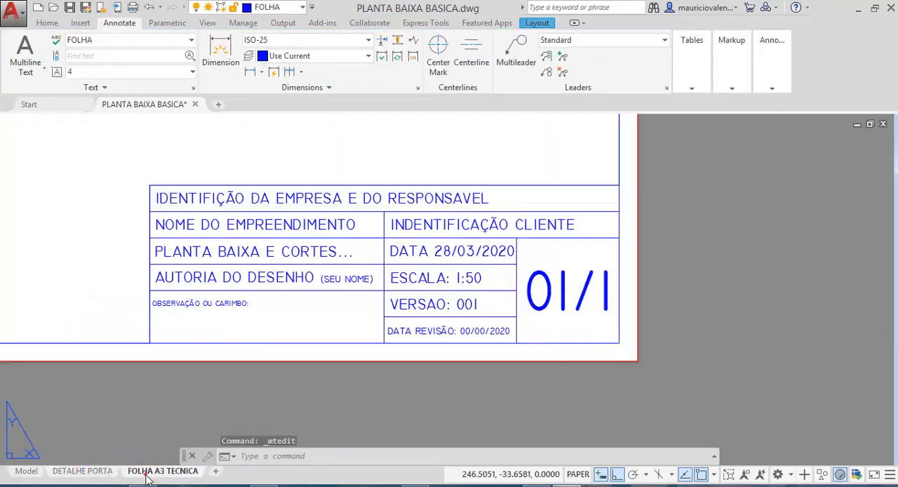
{"action": "double_click", "coordinate": [607, 293]}
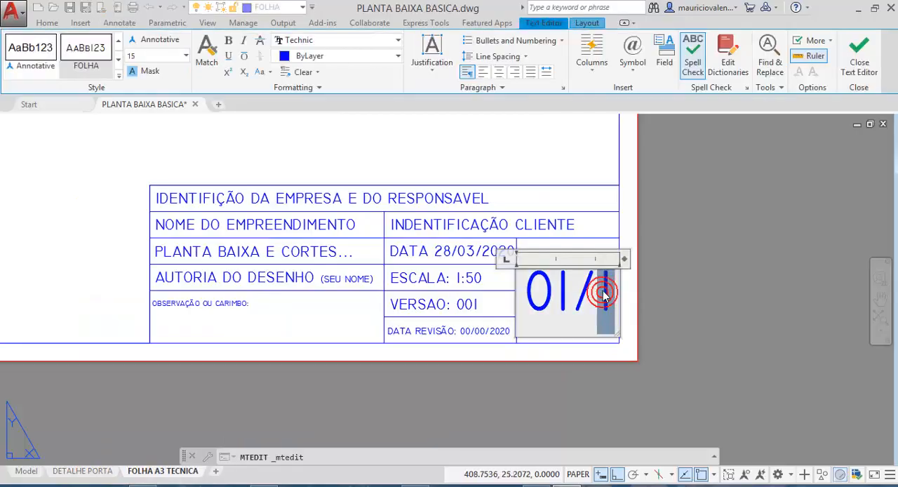
{"action": "type", "text": "2"}
{"action": "left_click_drag", "start_coordinate": [543, 288], "coordinate": [522, 300]}
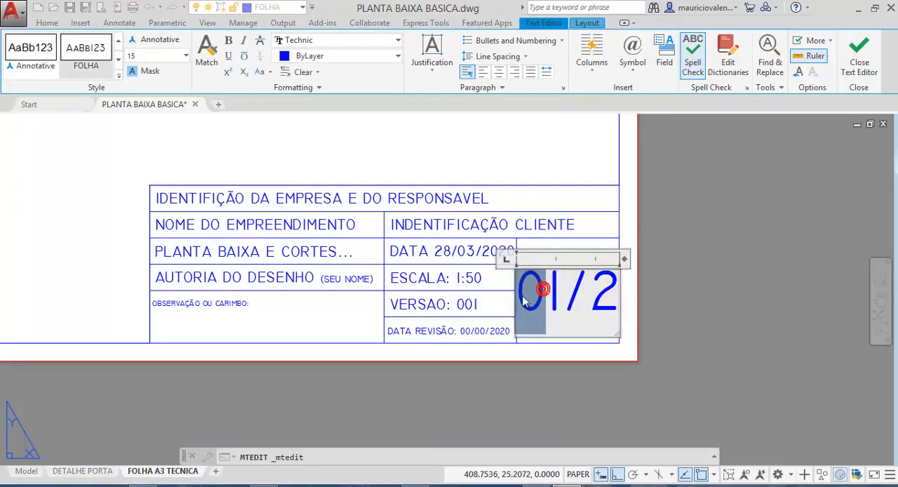
{"action": "key", "text": "Delete"}
{"action": "left_click", "coordinate": [727, 304]}
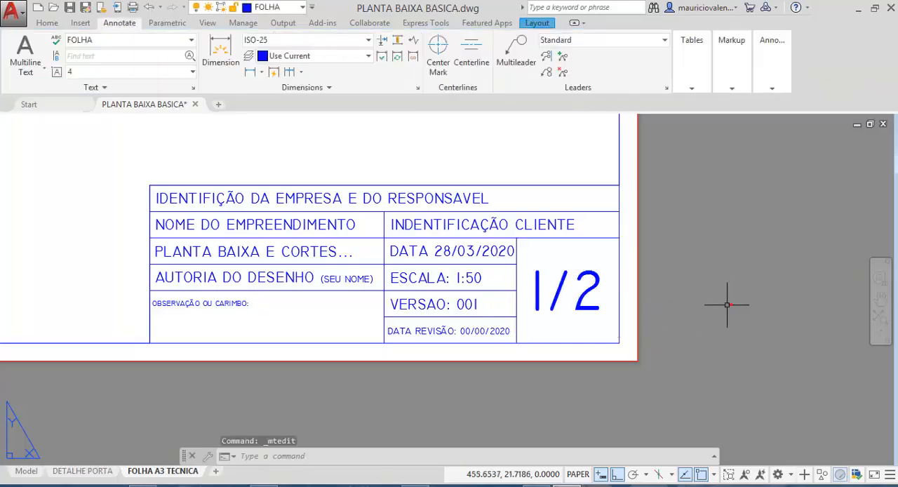
- Return to the DETALHE PORTA layout, bring the whole sheet into view and save the drawing
{"action": "left_click", "coordinate": [70, 474]}
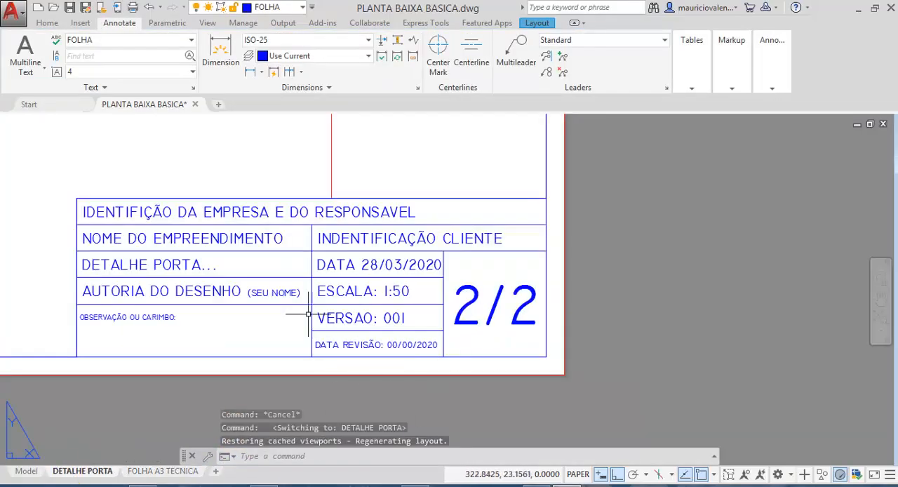
{"action": "scroll", "coordinate": [308, 314], "scroll_direction": "down", "scroll_amount": 2}
{"action": "scroll", "coordinate": [194, 248], "scroll_direction": "down", "scroll_amount": 4}
{"action": "middle_click_drag", "start_coordinate": [194, 248], "coordinate": [395, 302]}
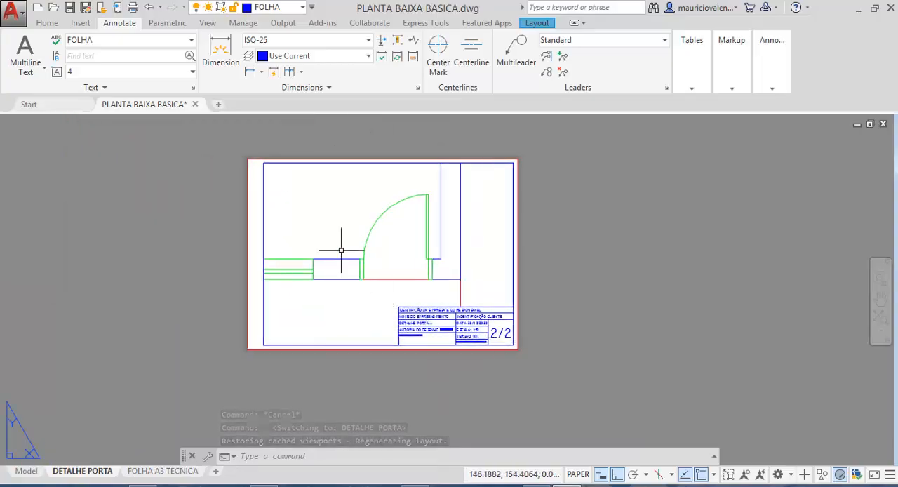
{"action": "scroll", "coordinate": [341, 250], "scroll_direction": "up", "scroll_amount": 2}
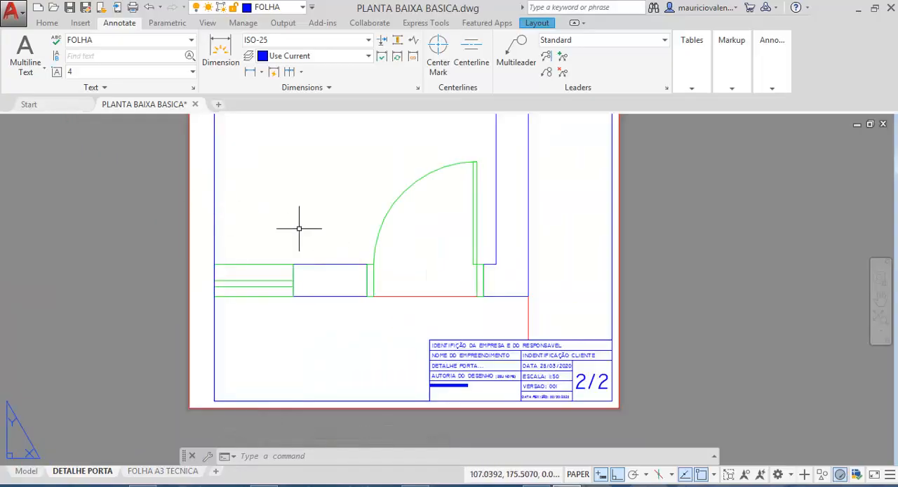
{"action": "mouse_move", "coordinate": [299, 228]}
{"action": "middle_mouse_down"}
{"action": "mouse_move", "coordinate": [320, 263]}
{"action": "mouse_move", "coordinate": [306, 251]}
{"action": "middle_mouse_up"}
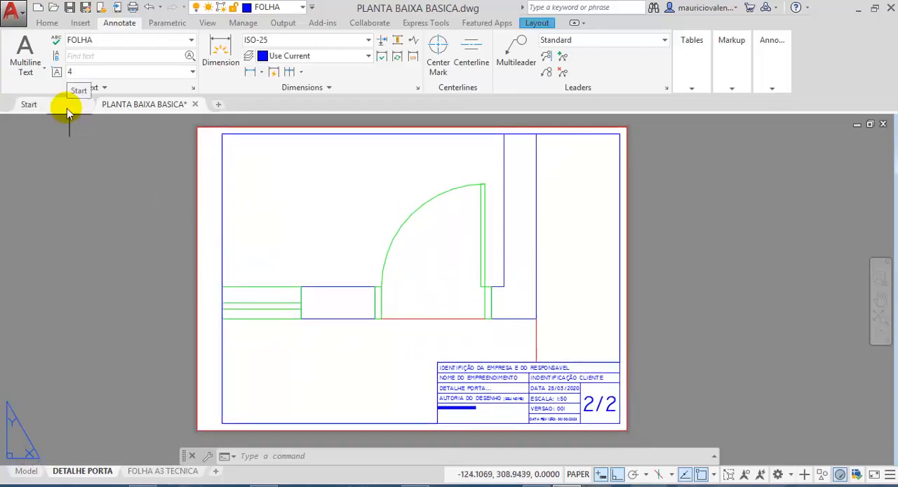
{"action": "left_click", "coordinate": [69, 9]}
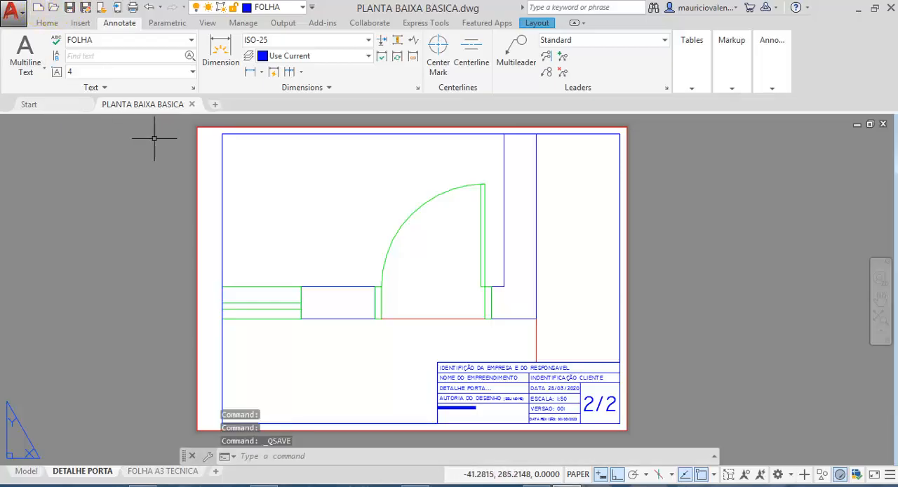